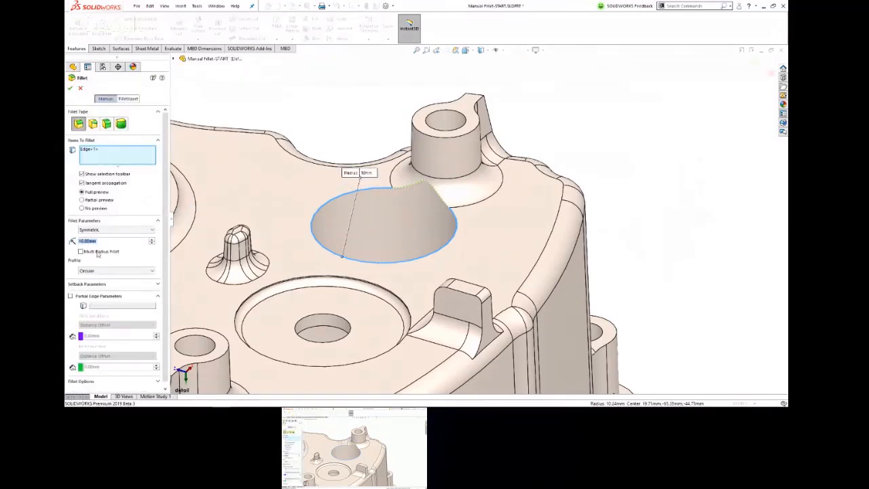
# Step: Fillet the upper edge of the large hole beside the boss with a 3 mm radius
pyautogui.write('3')
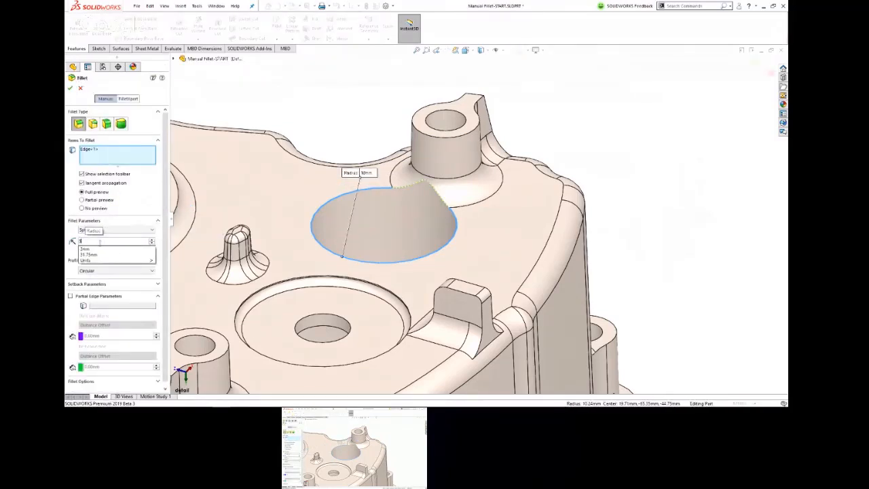
pyautogui.press('Return')
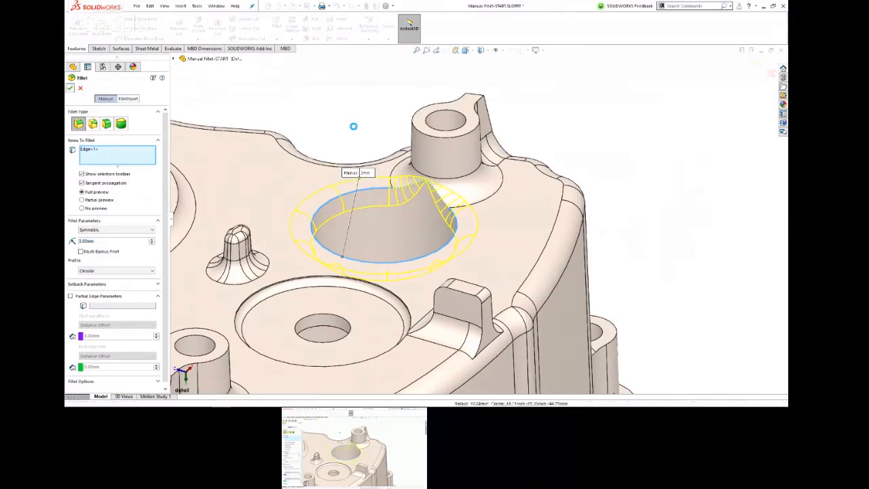
pyautogui.press('Return')
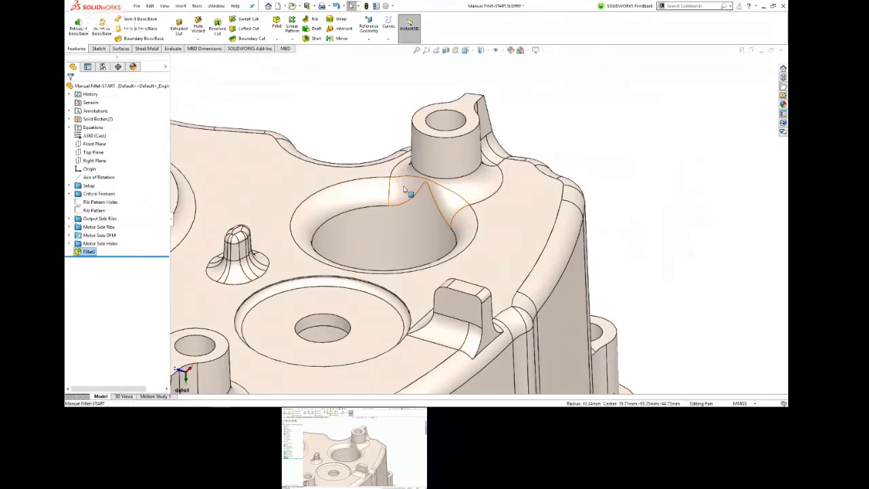
# Step: Delete the pointed fillet face between the large hole and the boss, using the plain Delete option without patching or filling
pyautogui.click(405, 190)
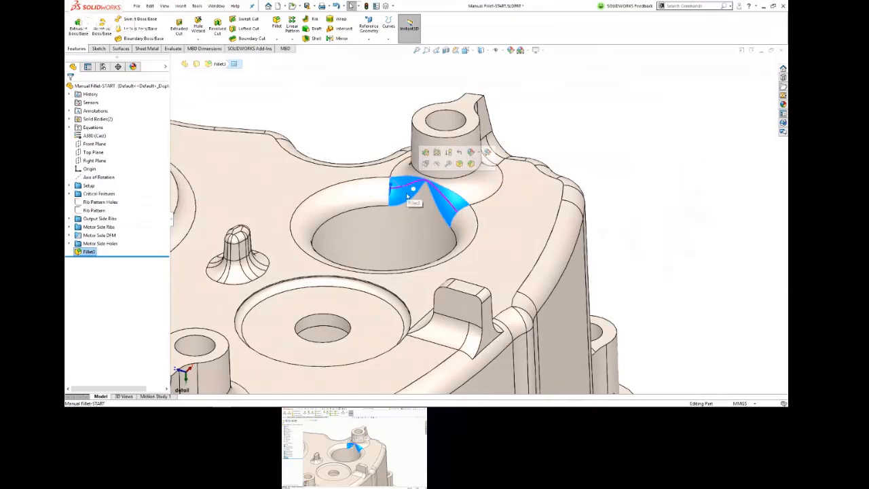
pyautogui.rightClick(402, 196)
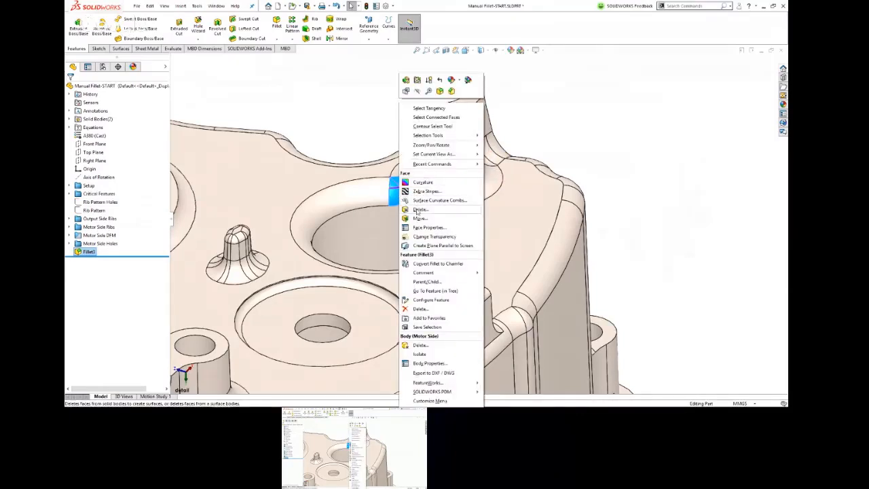
pyautogui.click(416, 211)
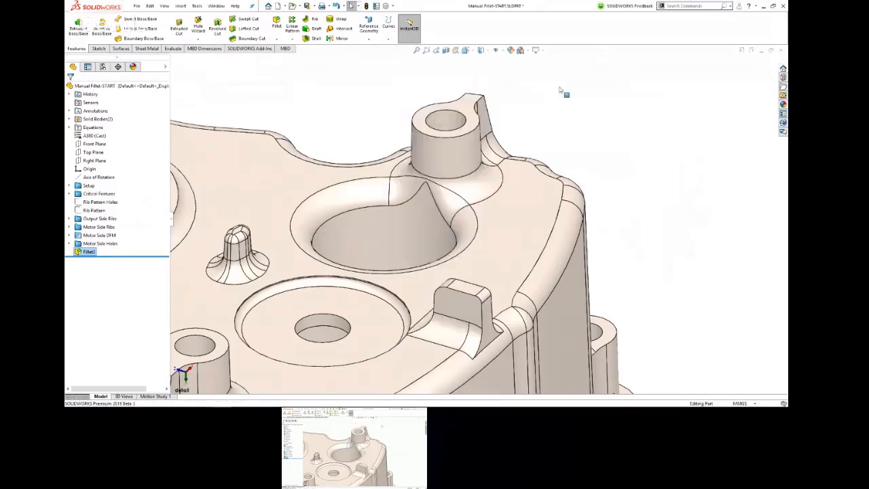
pyautogui.click(406, 197)
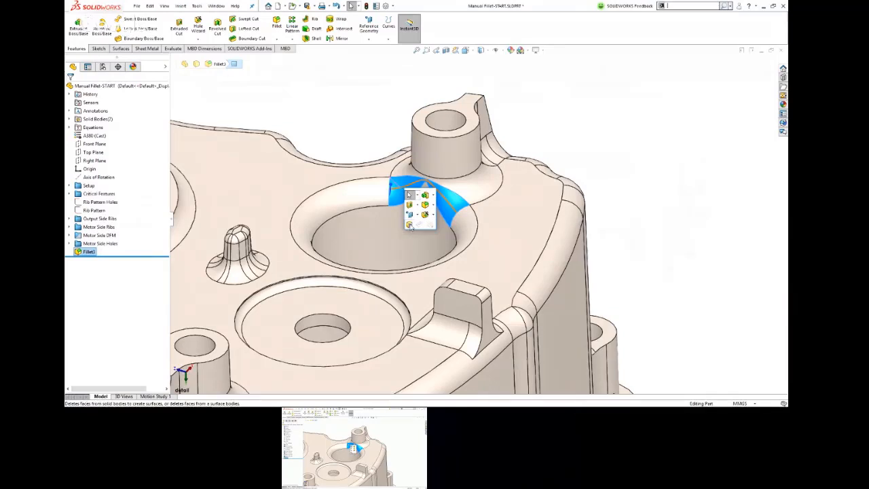
pyautogui.press('Delete')
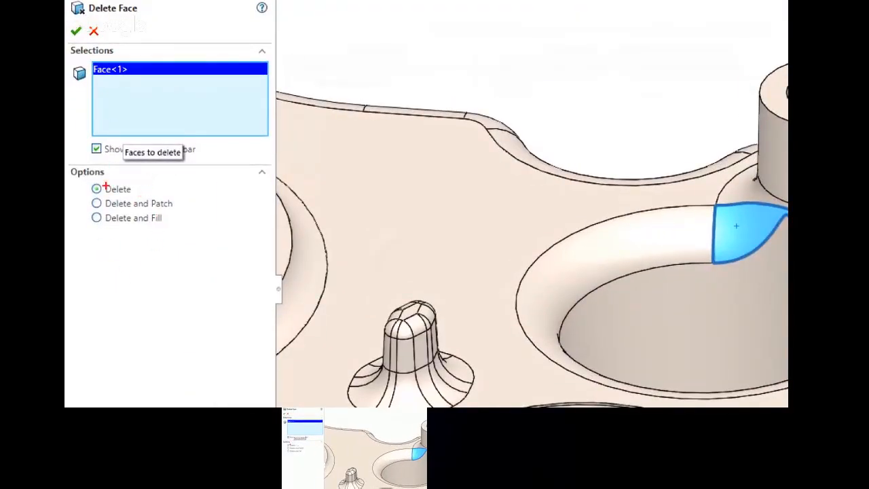
pyautogui.moveTo(106, 177)
pyautogui.mouseDown()
pyautogui.moveTo(80, 197)
pyautogui.moveTo(93, 253)
pyautogui.moveTo(111, 178)
pyautogui.moveTo(103, 171)
pyautogui.mouseUp()
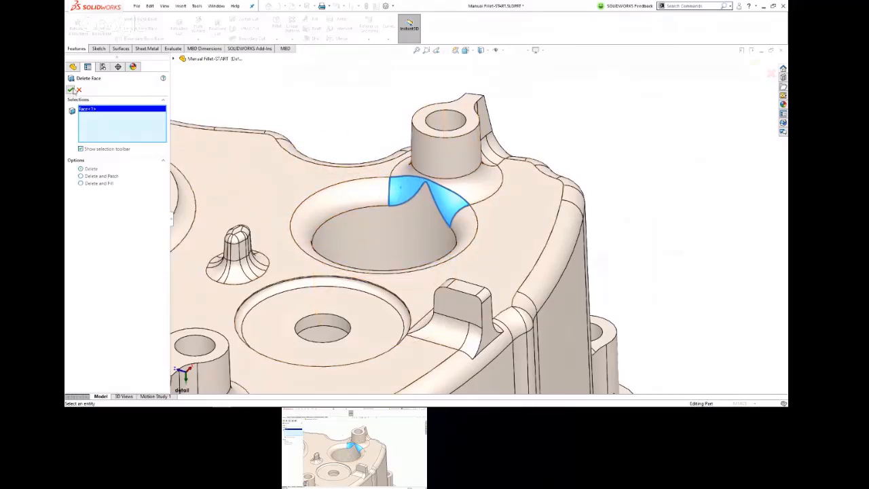
pyautogui.press('Return')
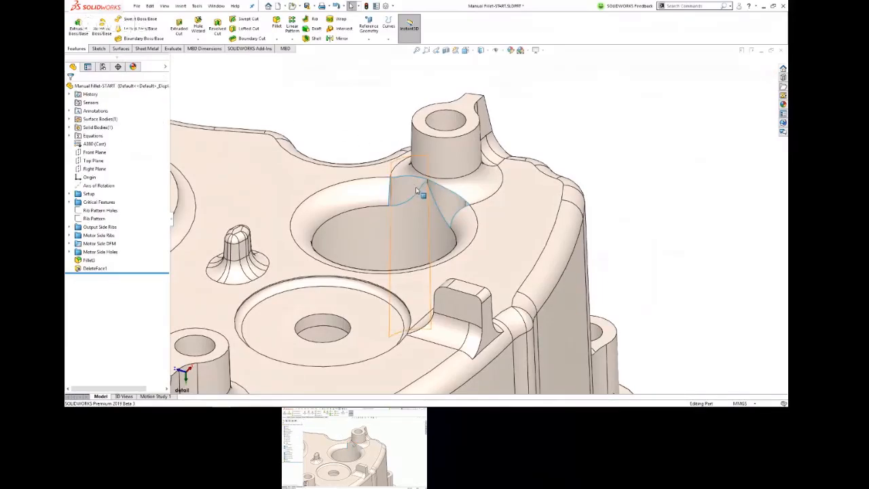
# Step: Create a reference plane parallel to the flat top face, passing through the lower corner vertex of the opening left in the fillet
pyautogui.scroll(-5, 415, 187)
pyautogui.moveTo(446, 188)
pyautogui.mouseDown(button='middle')
pyautogui.moveTo(407, 194)
pyautogui.moveTo(446, 151)
pyautogui.moveTo(442, 177)
pyautogui.mouseUp(button='middle')
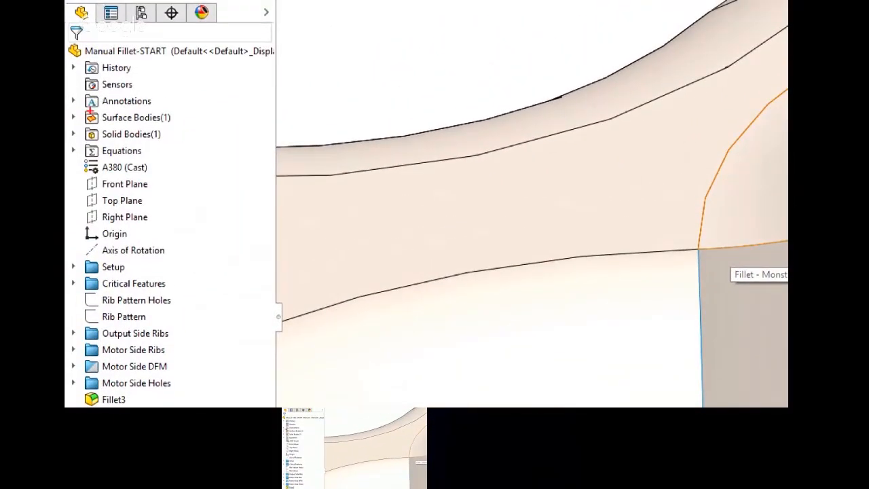
pyautogui.moveTo(91, 112)
pyautogui.mouseDown()
pyautogui.moveTo(66, 110)
pyautogui.moveTo(66, 146)
pyautogui.moveTo(87, 141)
pyautogui.mouseUp()
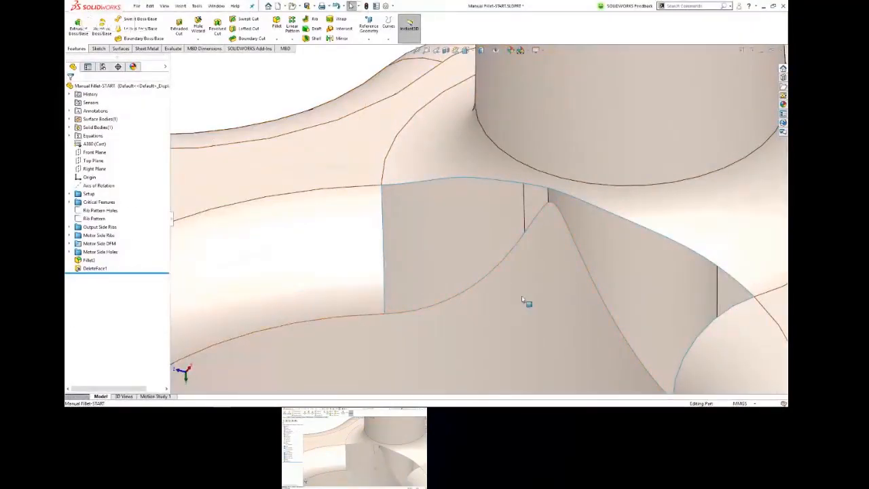
pyautogui.click(527, 235)
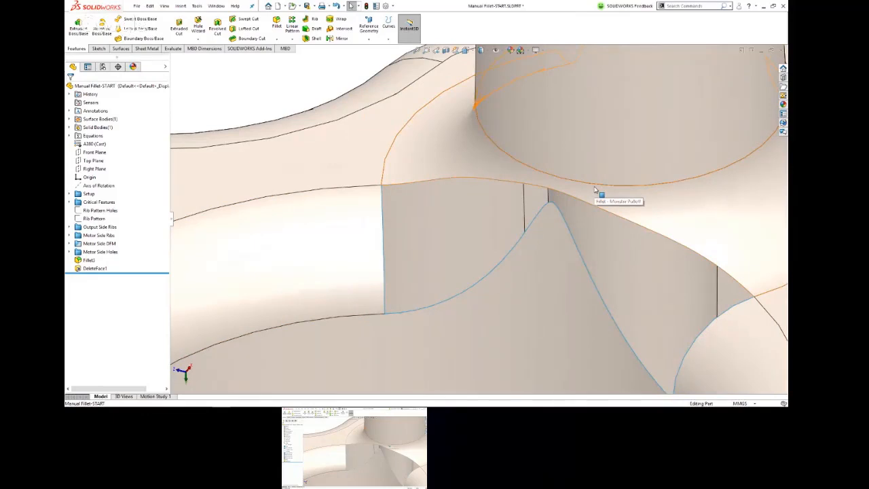
pyautogui.scroll(5, 576, 231)
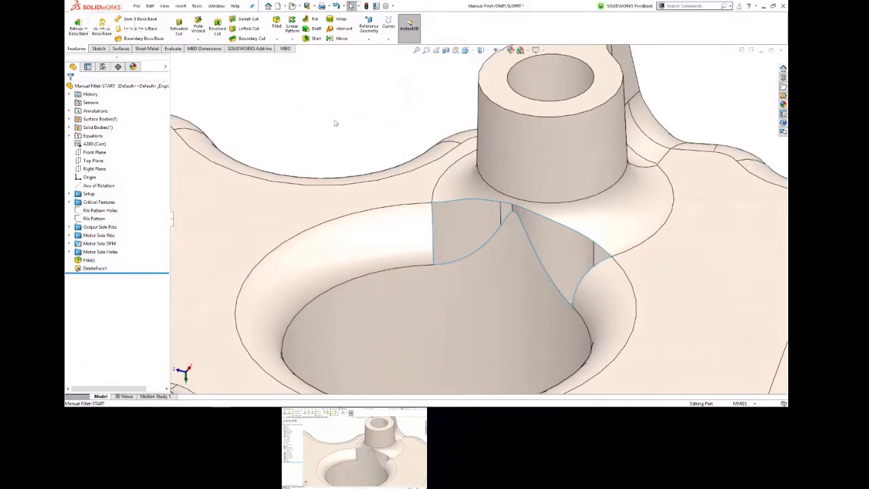
pyautogui.press('s')
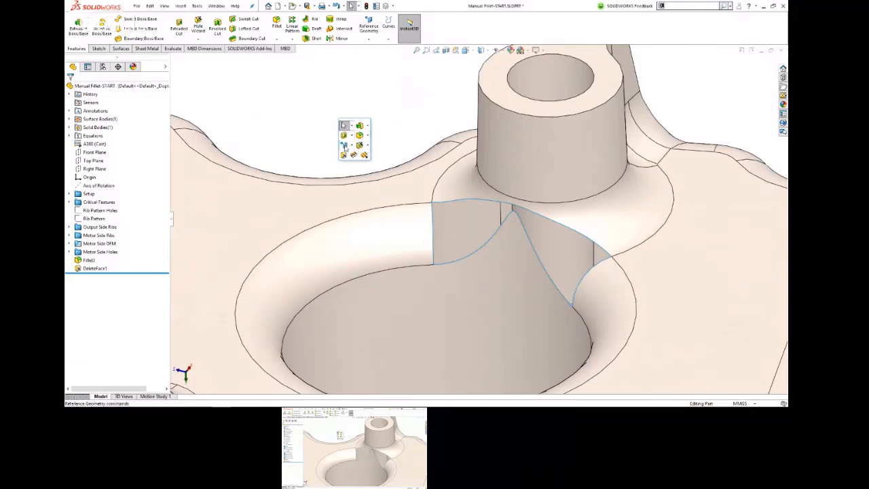
pyautogui.click(348, 146)
pyautogui.click(351, 156)
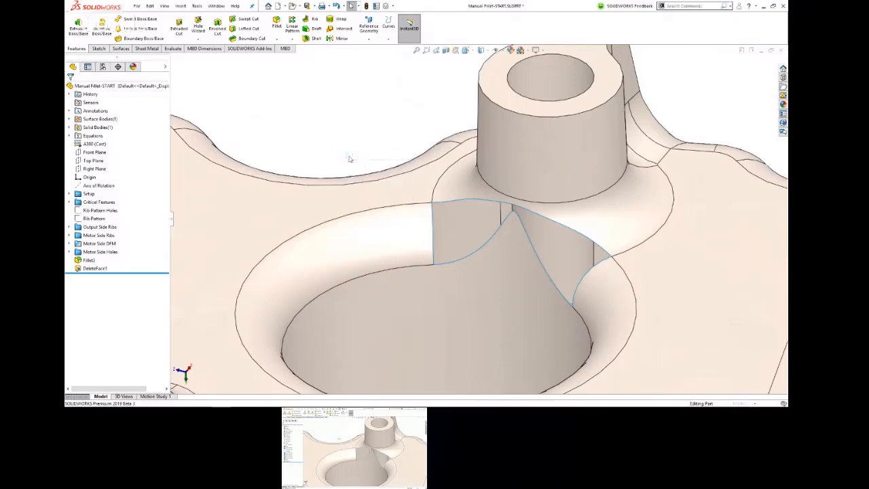
pyautogui.click(279, 209)
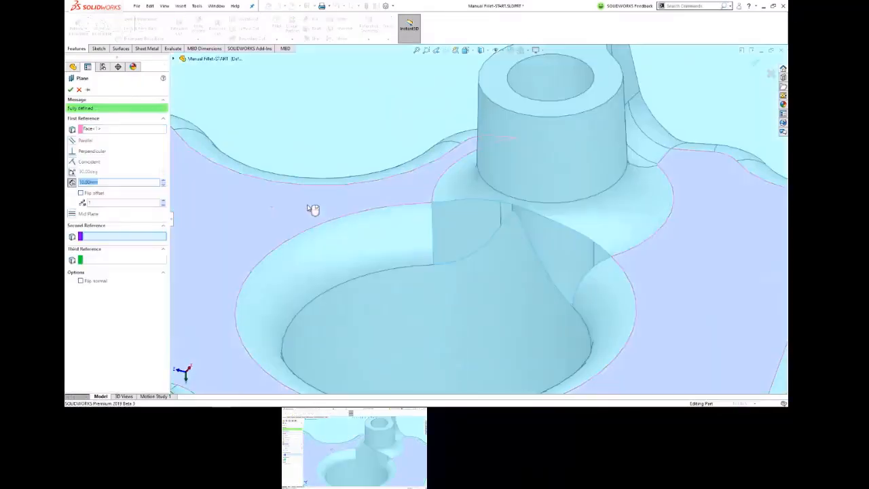
pyautogui.click(433, 266)
pyautogui.rightClick(435, 266)
# Step: Trim the surface body with the new reference plane, removing the pointed part of the hole wall that rises above it
pyautogui.scroll(6, 433, 265)
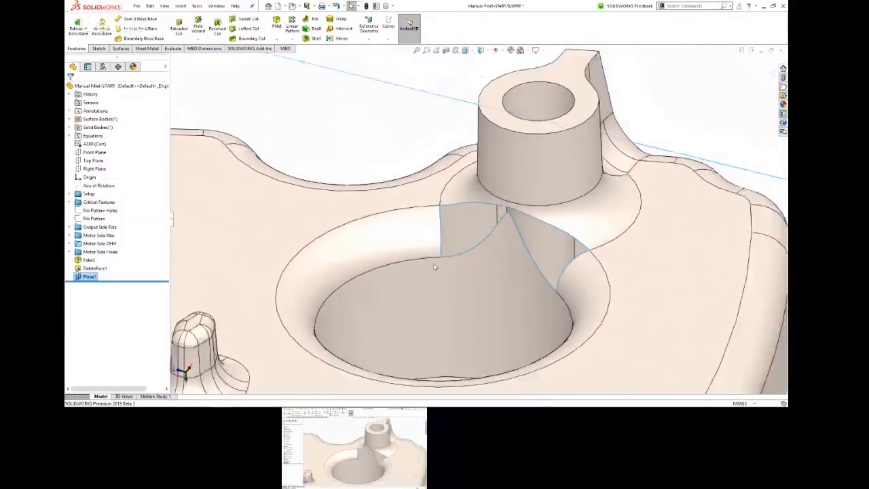
pyautogui.moveTo(432, 266); pyautogui.dragTo(455, 265, button='middle')
pyautogui.scroll(-3, 474, 229)
pyautogui.scroll(-2, 496, 222)
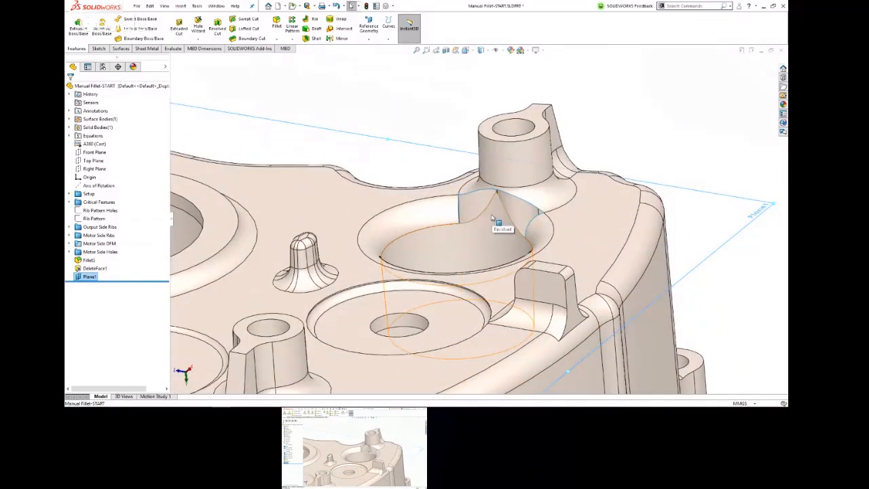
pyautogui.click(120, 49)
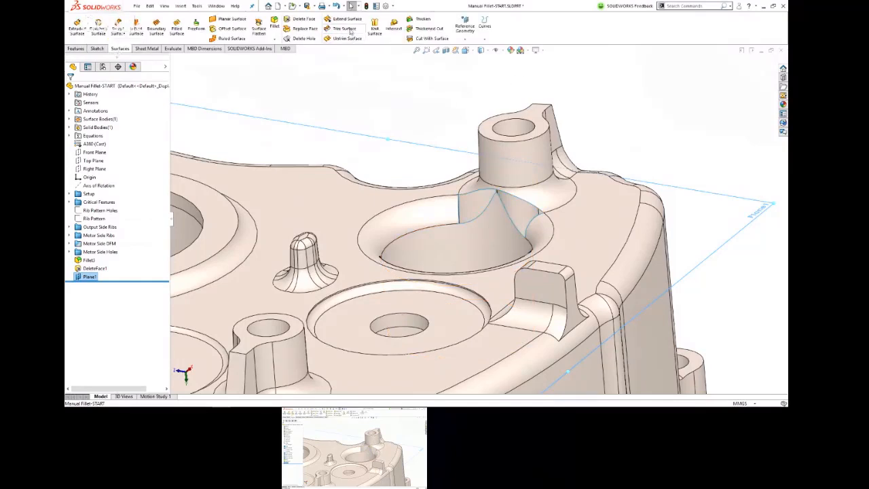
pyautogui.click(344, 30)
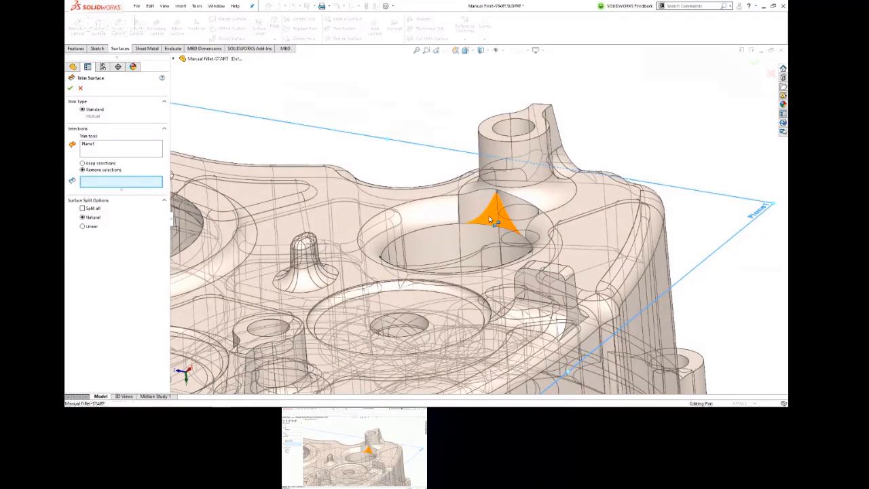
pyautogui.click(489, 218)
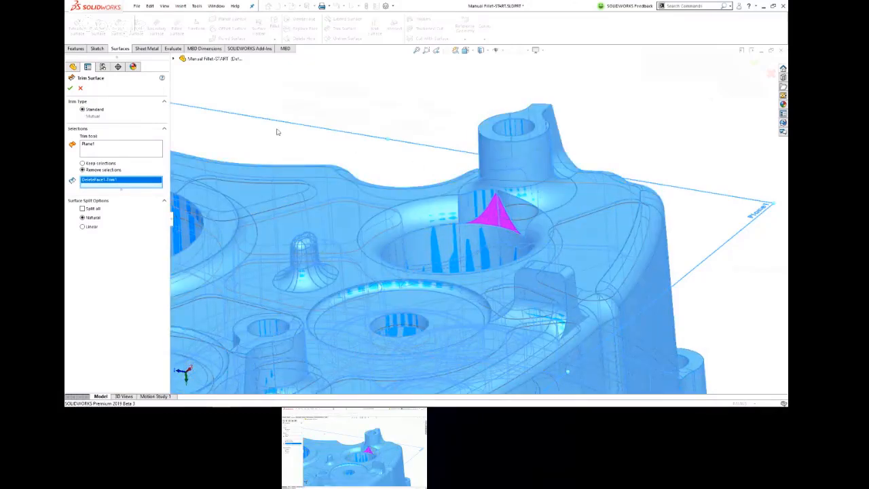
pyautogui.click(70, 88)
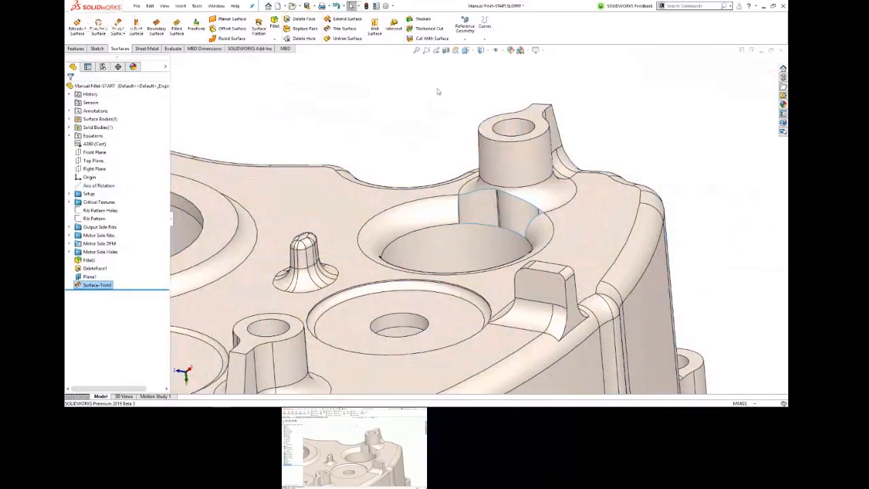
# Step: Start a boundary surface across the fillet gap, with the gap's two open fillet end edges as Direction 1 profiles
pyautogui.moveTo(542, 211); pyautogui.dragTo(561, 231, button='middle')
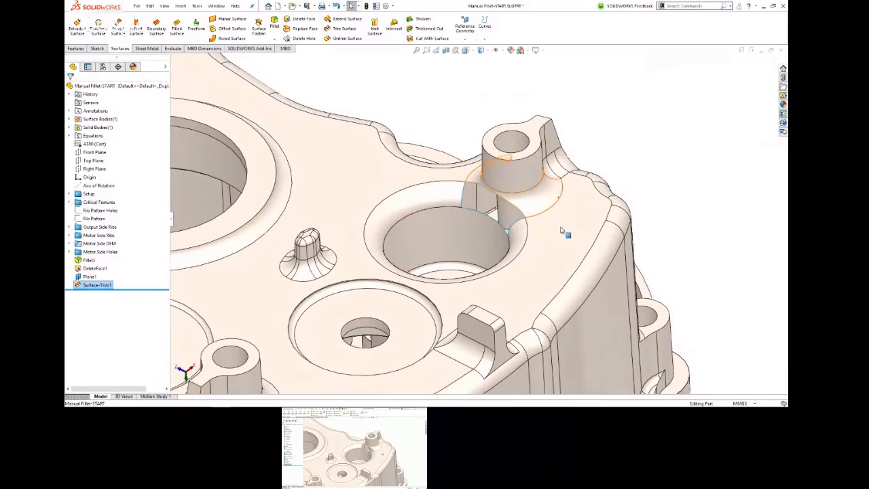
pyautogui.scroll(-6, 550, 204)
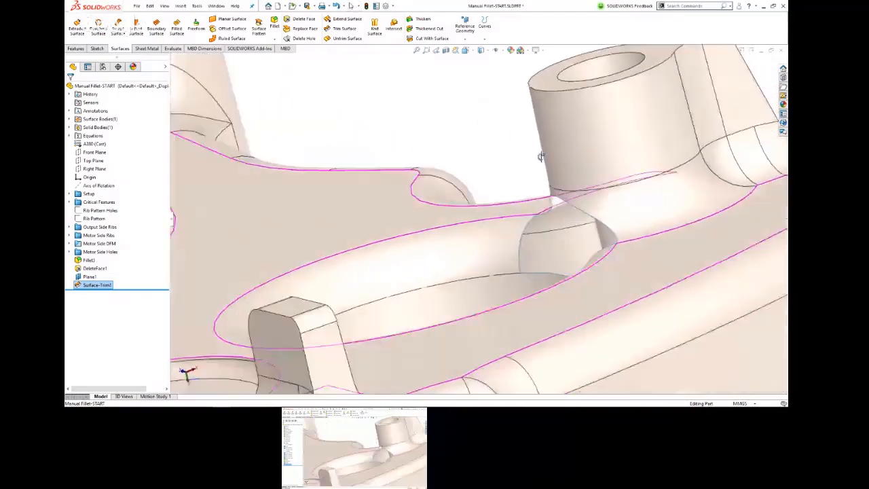
pyautogui.moveTo(541, 157); pyautogui.dragTo(722, 283, button='middle')
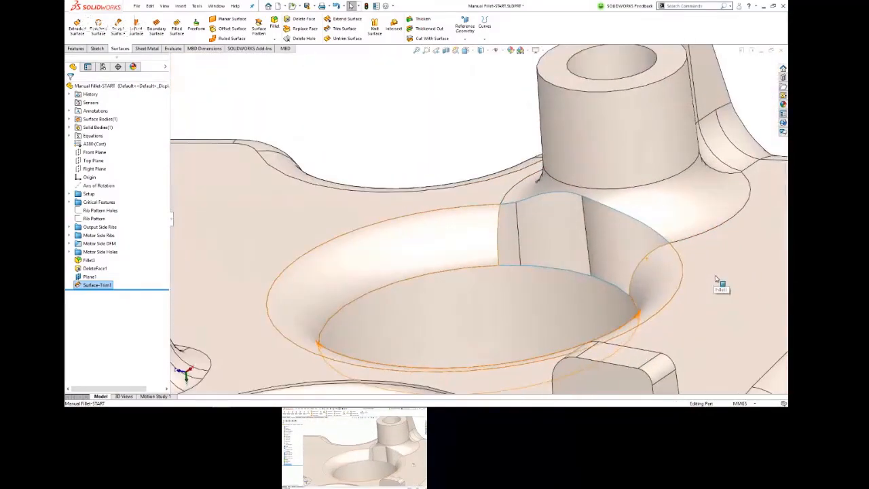
pyautogui.click(475, 112)
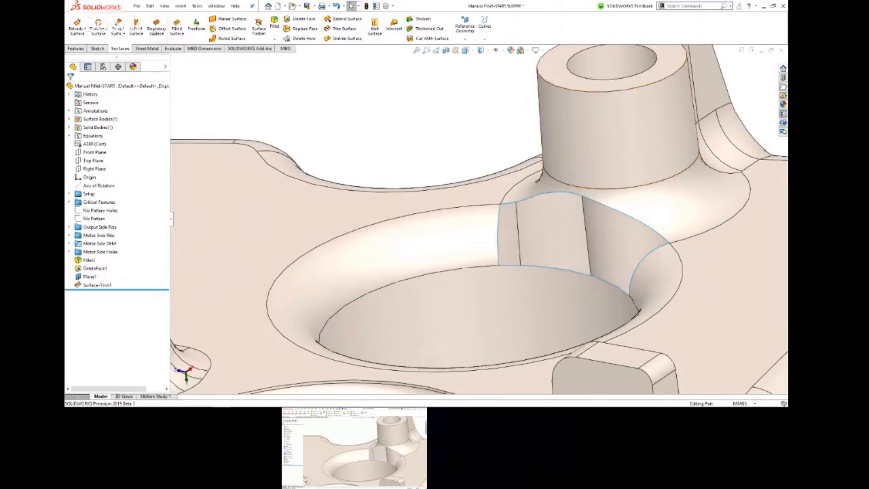
pyautogui.click(156, 30)
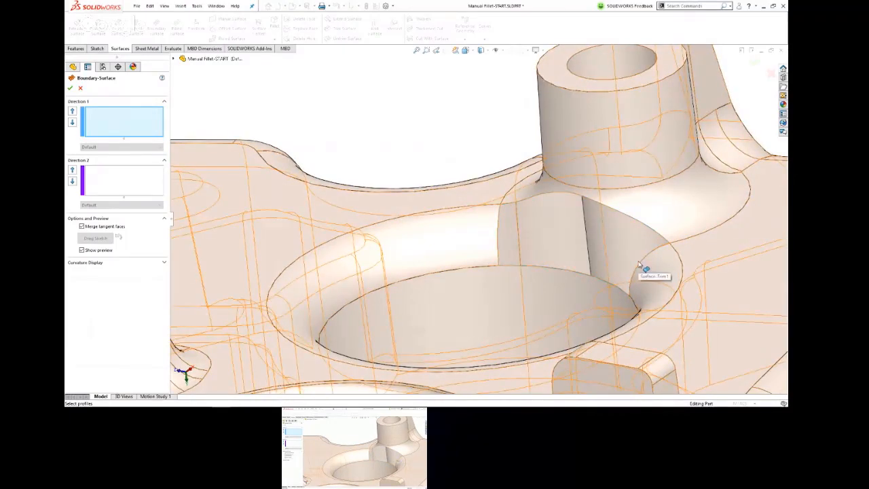
pyautogui.click(137, 132)
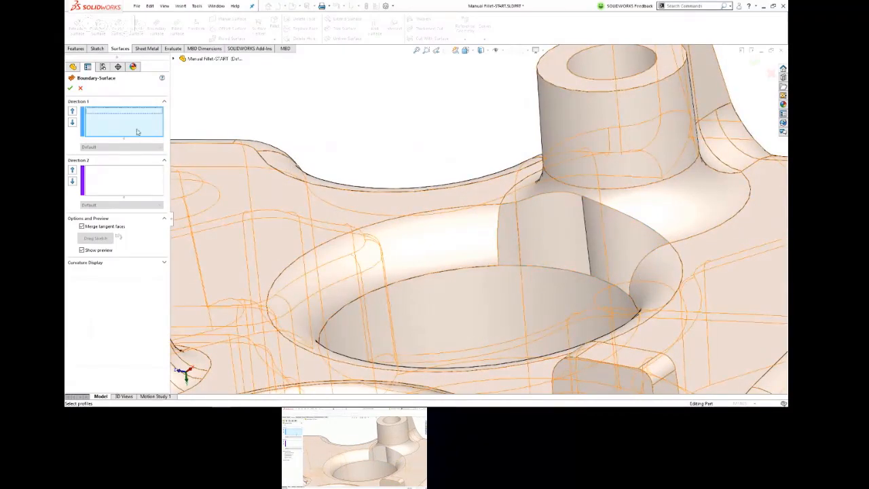
pyautogui.click(499, 216)
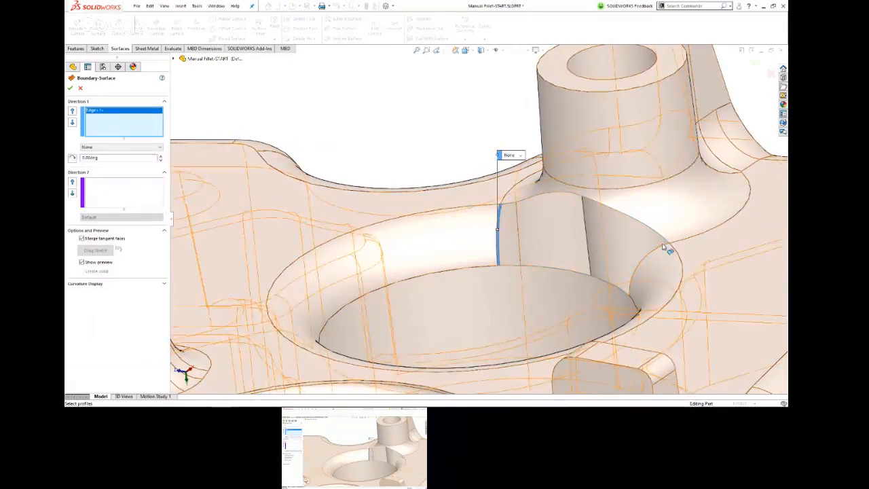
pyautogui.click(665, 243)
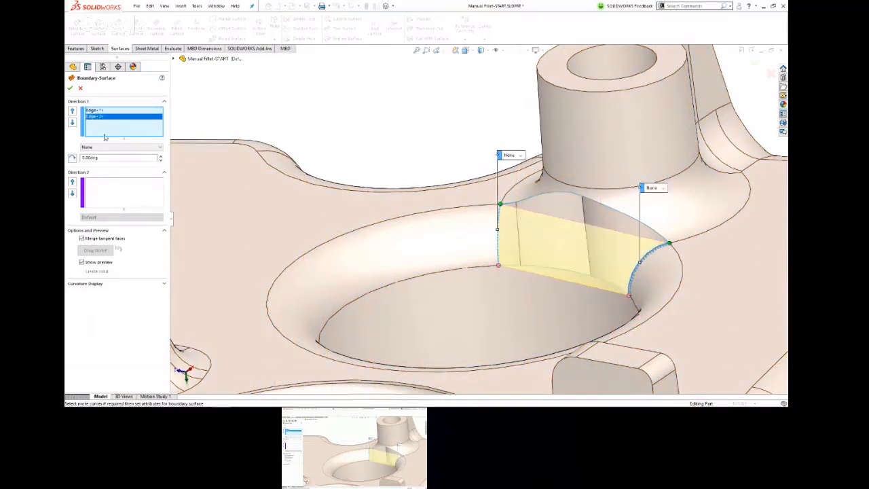
# Step: Set both Direction 1 edges of the boundary surface to Tangency To Face
pyautogui.click(520, 156)
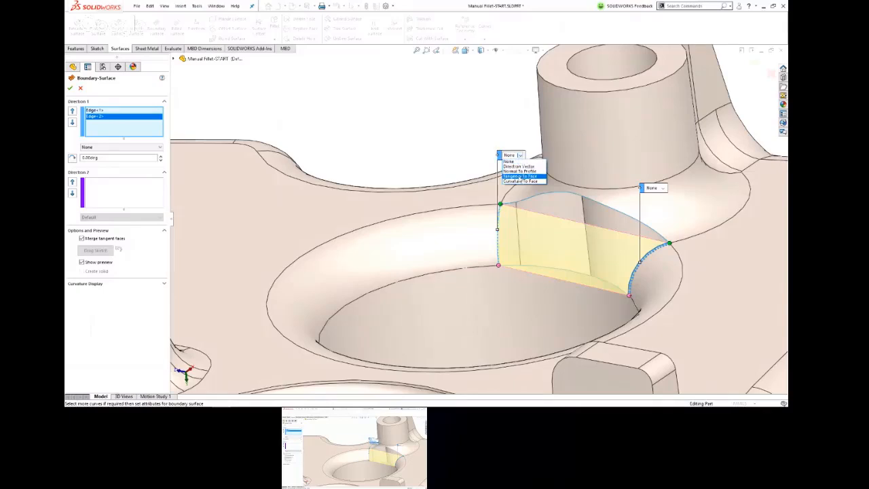
pyautogui.click(519, 176)
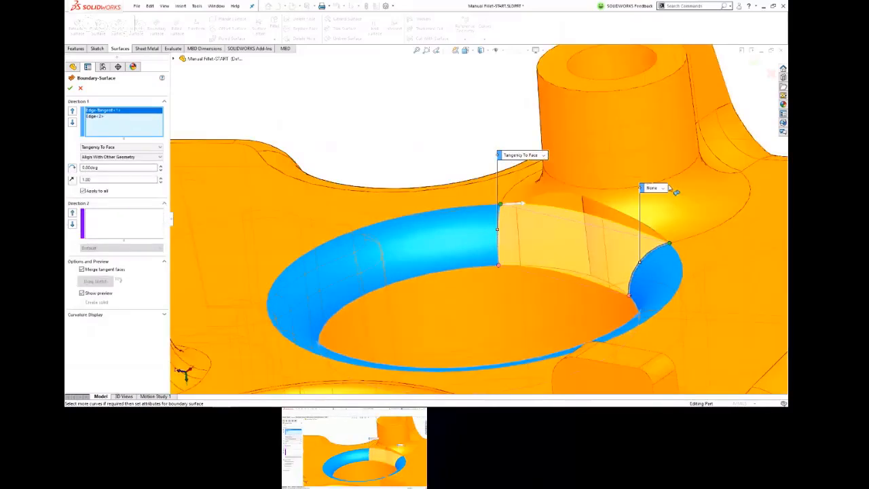
pyautogui.click(662, 188)
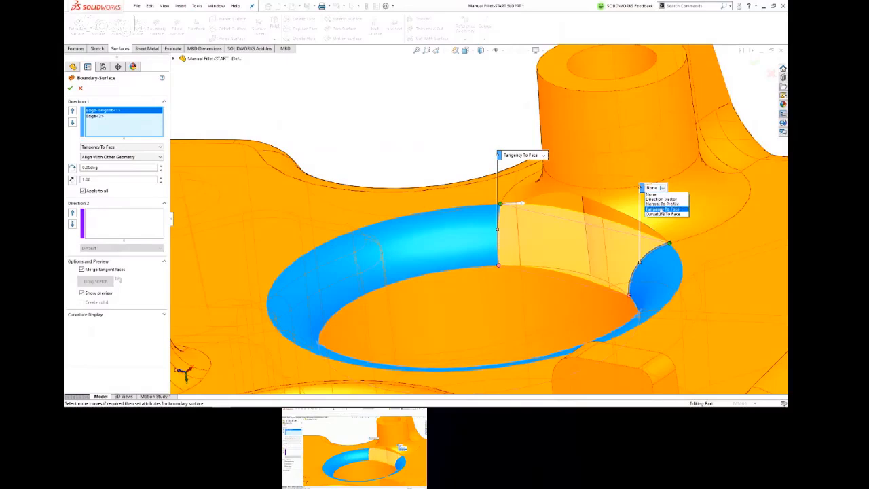
pyautogui.click(662, 209)
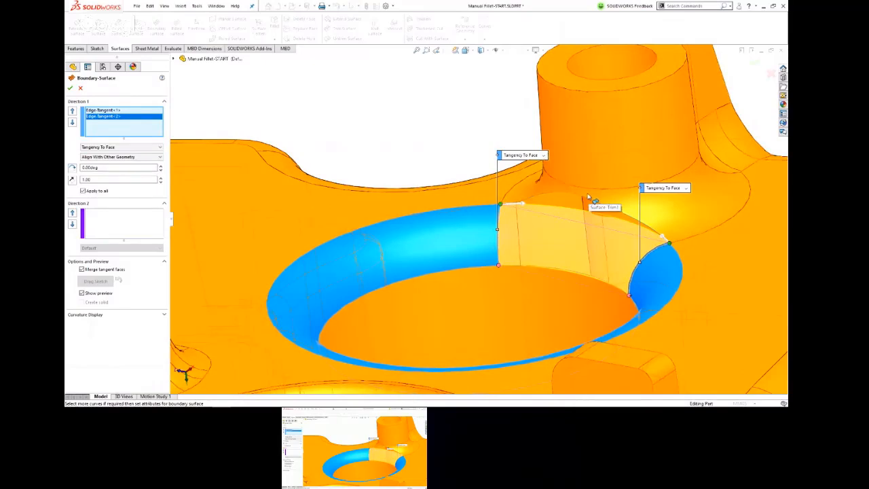
# Step: Add the upper and lower edges of the fillet gap as Direction 2 curves of the boundary surface
pyautogui.click(119, 226)
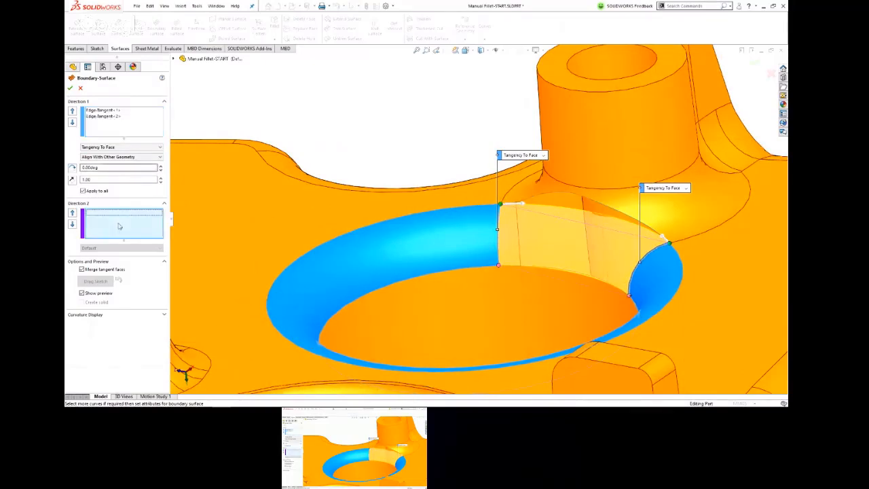
pyautogui.click(563, 195)
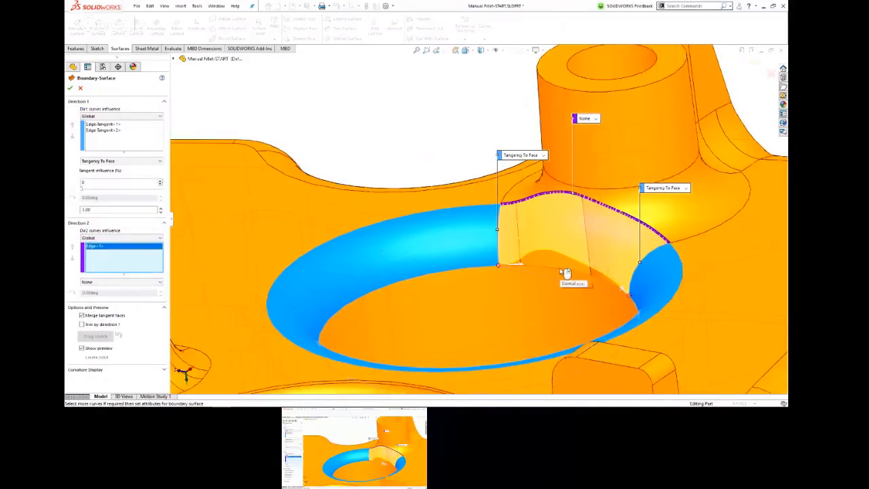
pyautogui.click(563, 271)
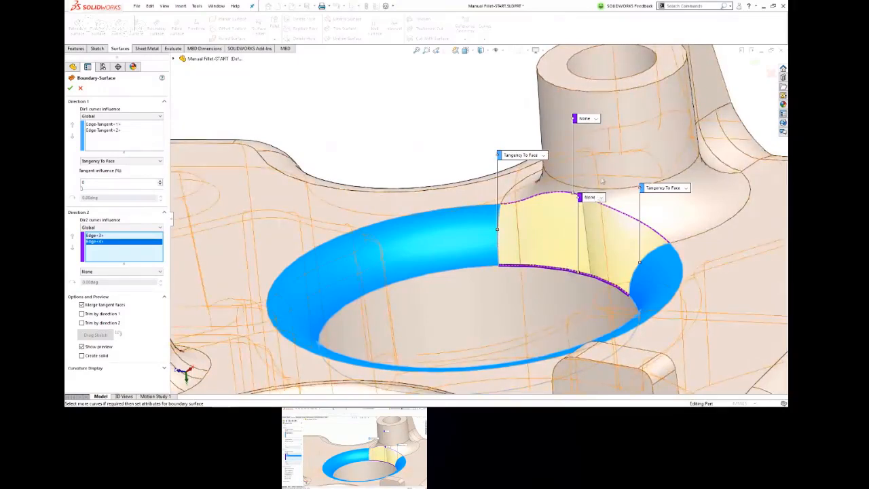
# Step: Set both Direction 2 edges to Tangency To Face and finish the boundary surface
pyautogui.click(595, 120)
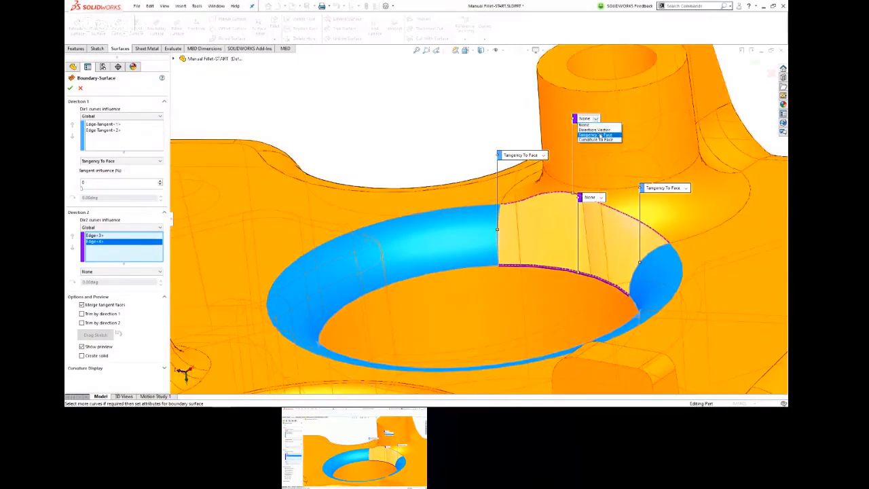
pyautogui.click(589, 127)
pyautogui.click(599, 198)
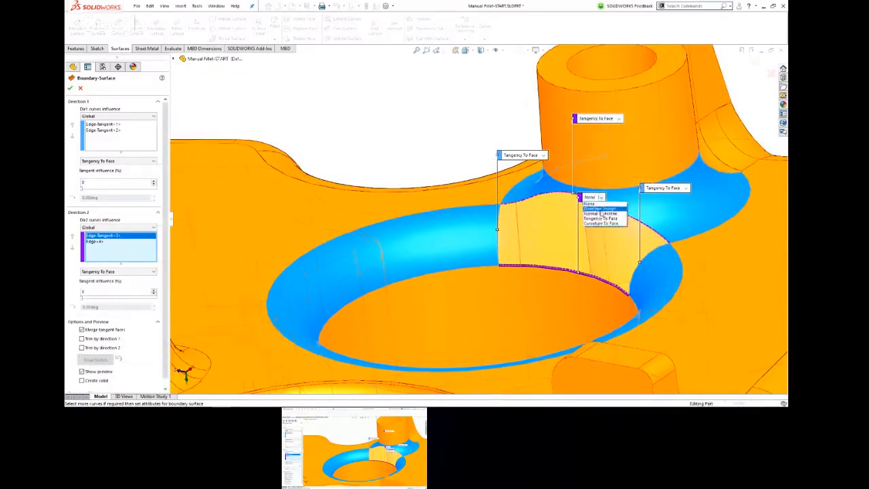
pyautogui.click(598, 217)
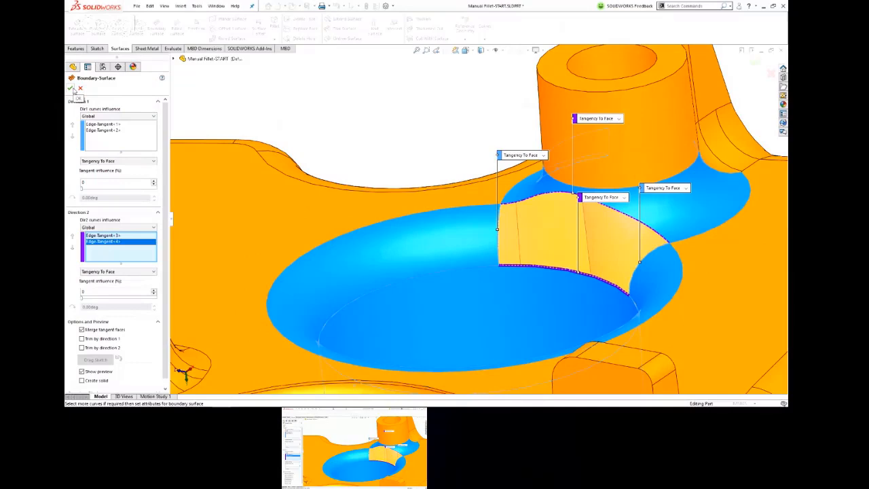
pyautogui.click(71, 89)
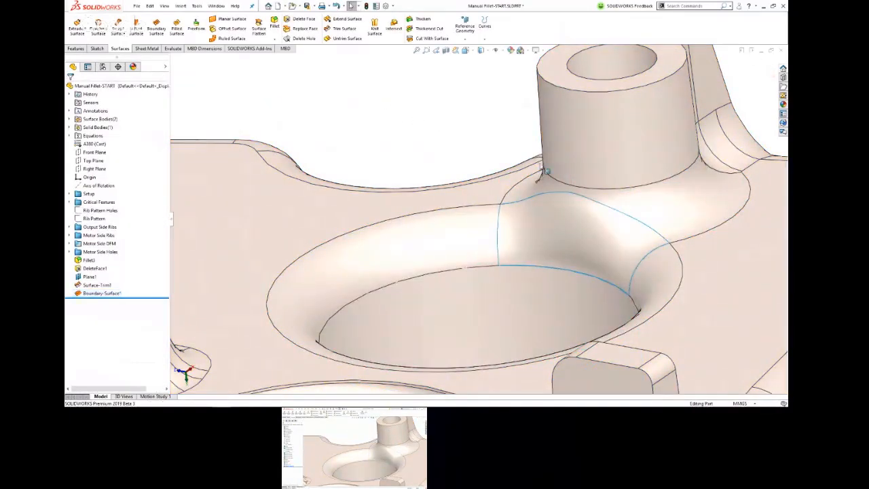
pyautogui.moveTo(479, 138)
pyautogui.mouseDown(button='middle')
pyautogui.moveTo(465, 120)
pyautogui.moveTo(477, 125)
pyautogui.moveTo(423, 120)
pyautogui.moveTo(482, 119)
pyautogui.moveTo(491, 106)
pyautogui.moveTo(467, 128)
pyautogui.mouseUp(button='middle')
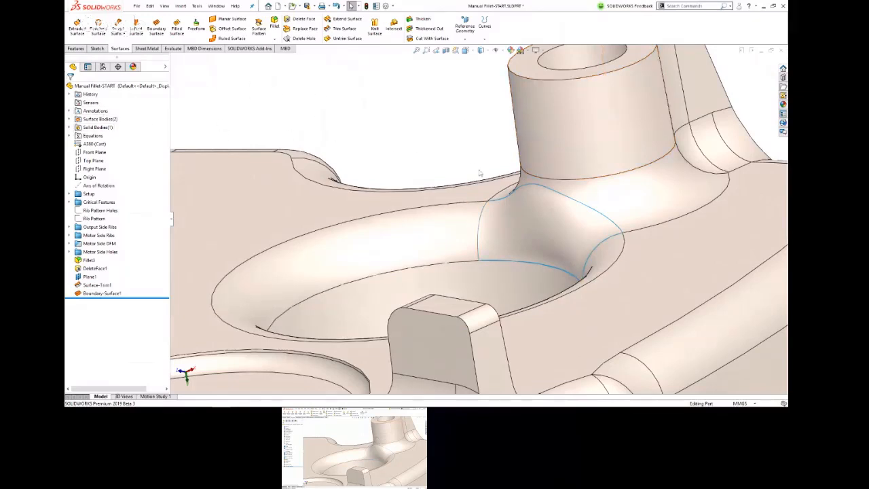
pyautogui.click(572, 202)
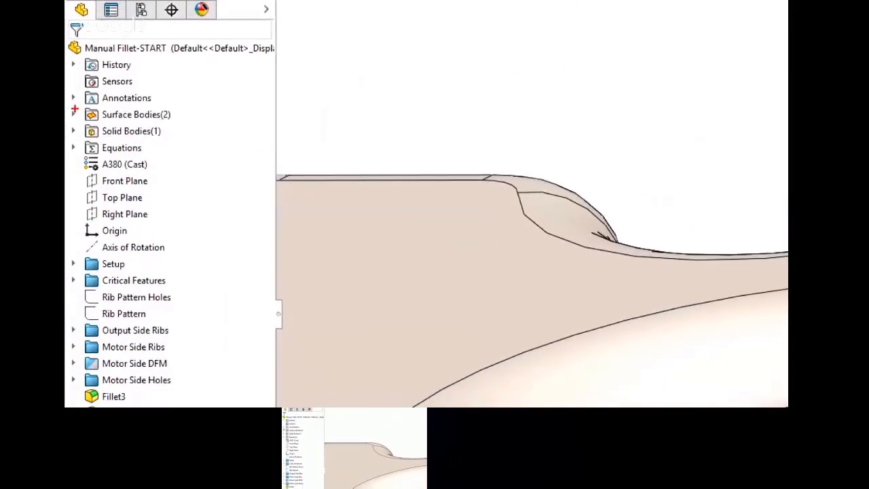
pyautogui.moveTo(95, 106)
pyautogui.mouseDown()
pyautogui.moveTo(106, 142)
pyautogui.moveTo(177, 127)
pyautogui.moveTo(98, 102)
pyautogui.mouseUp()
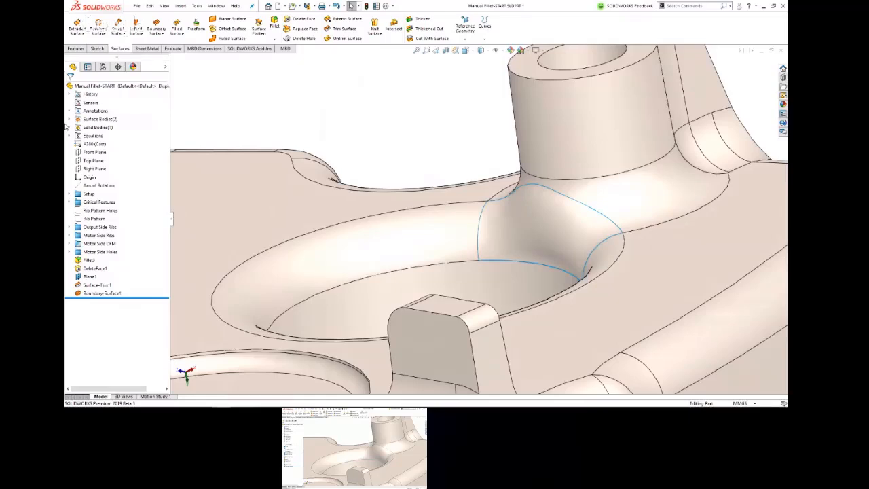
pyautogui.scroll(5, 412, 98)
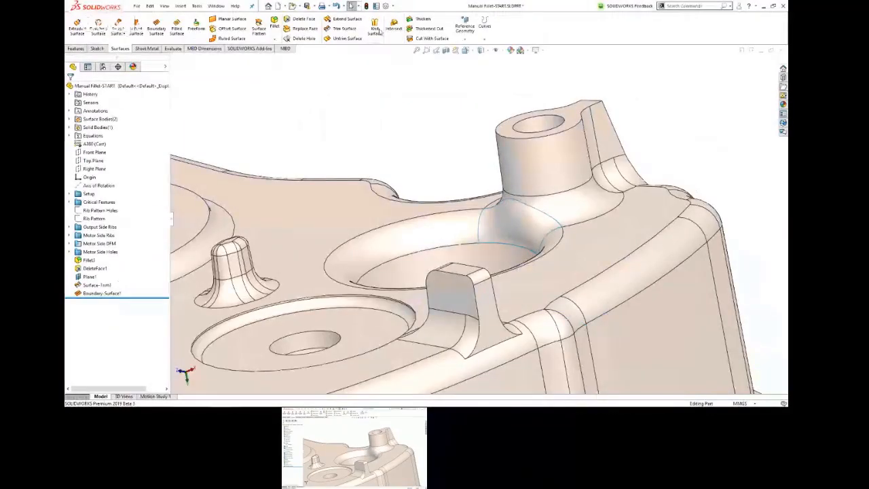
# Step: Knit the new boundary surface and the Motor Side surface body together with Create solid enabled
pyautogui.click(374, 29)
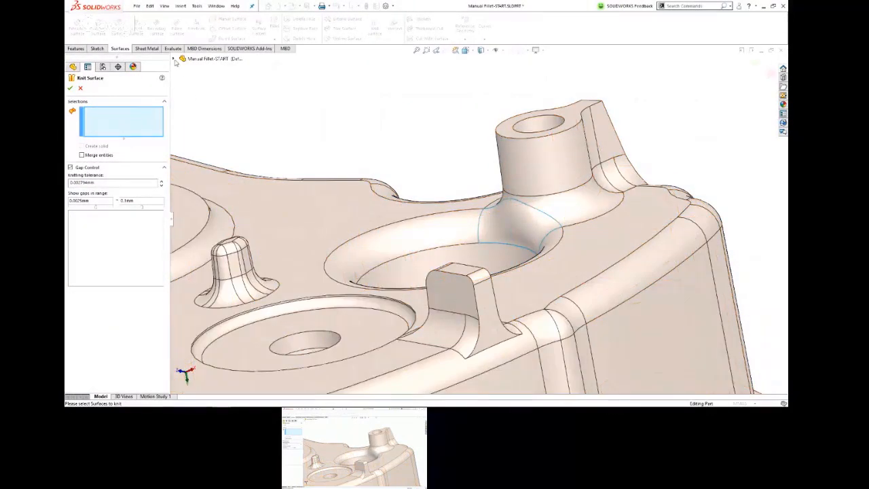
pyautogui.click(175, 59)
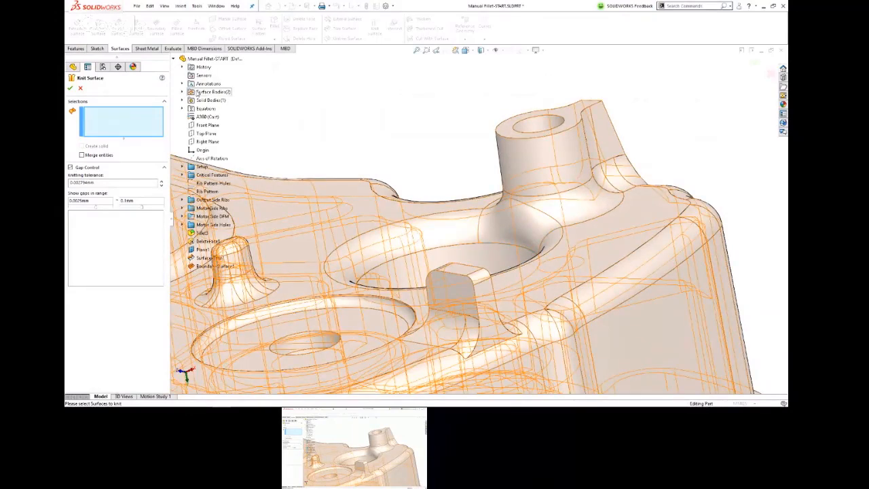
pyautogui.click(182, 91)
pyautogui.click(208, 101)
pyautogui.click(209, 110)
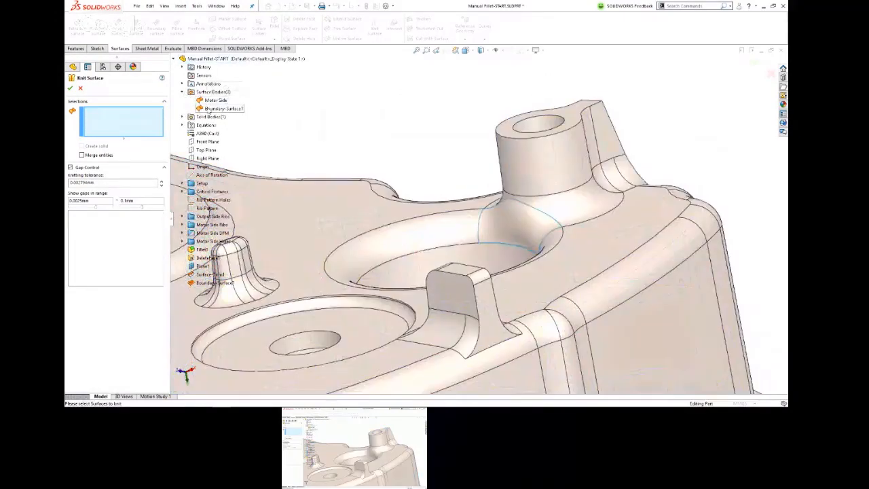
pyautogui.click(209, 110)
pyautogui.click(215, 100)
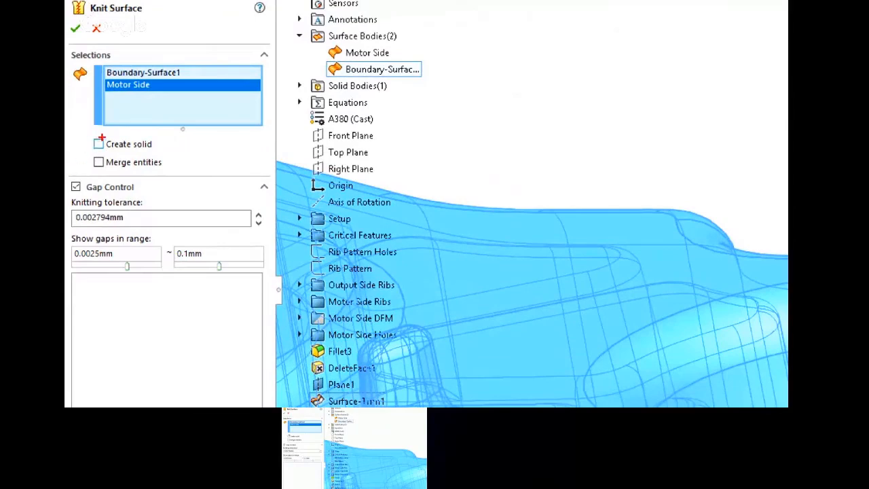
pyautogui.moveTo(100, 144); pyautogui.dragTo(151, 135)
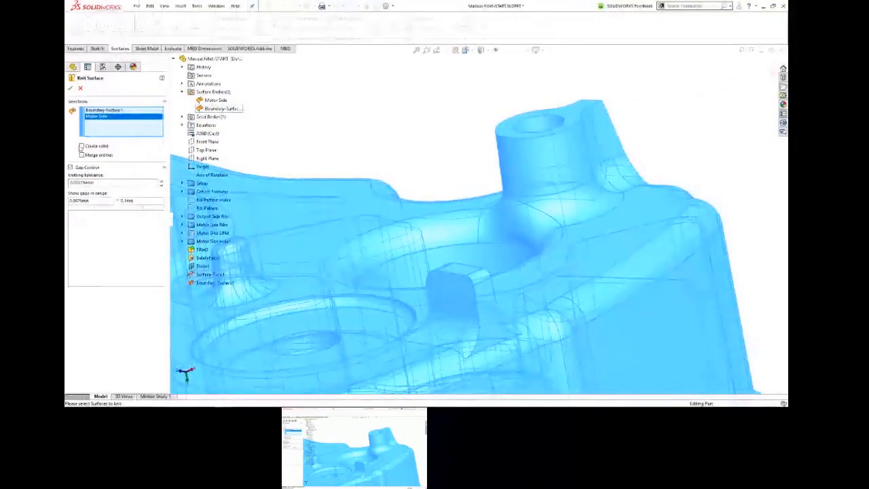
pyautogui.click(82, 146)
pyautogui.click(70, 89)
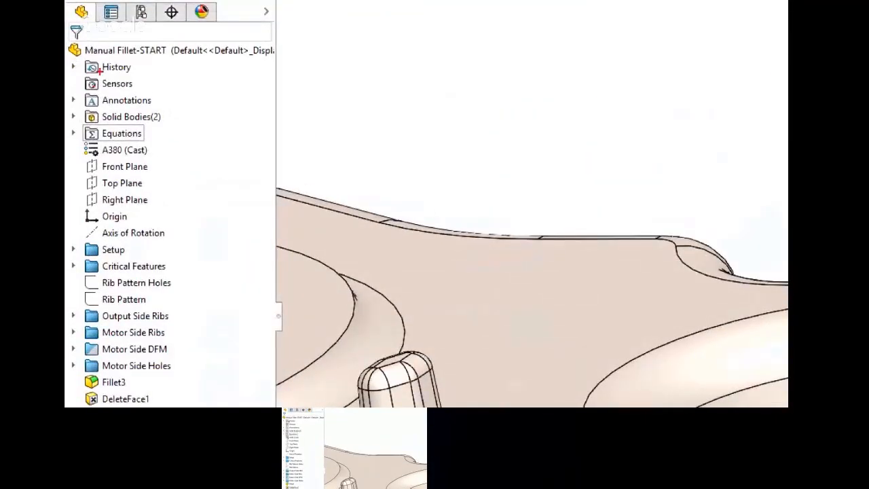
# Step: List the part's solid bodies and highlight the newly knitted body in the model
pyautogui.moveTo(172, 106)
pyautogui.mouseDown()
pyautogui.moveTo(102, 96)
pyautogui.moveTo(95, 141)
pyautogui.moveTo(207, 102)
pyautogui.moveTo(136, 95)
pyautogui.mouseUp()
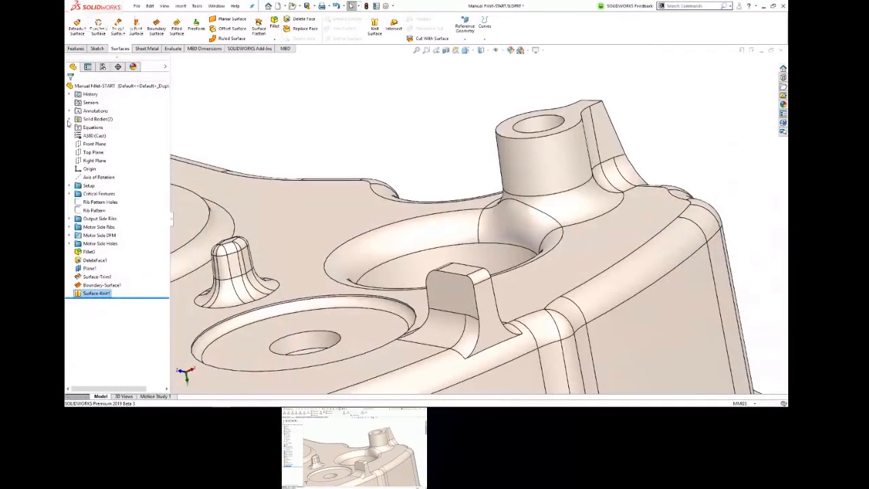
pyautogui.click(69, 119)
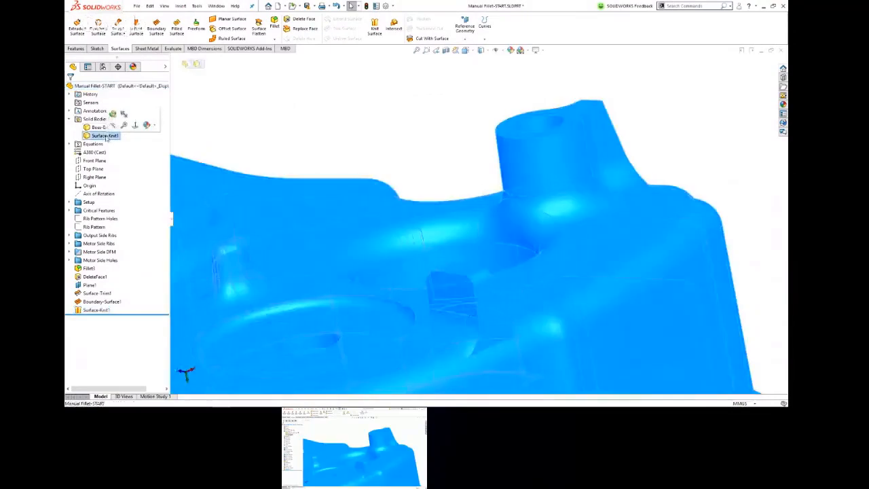
pyautogui.click(104, 136)
pyautogui.moveTo(313, 136); pyautogui.dragTo(369, 153, button='middle')
pyautogui.click(308, 144)
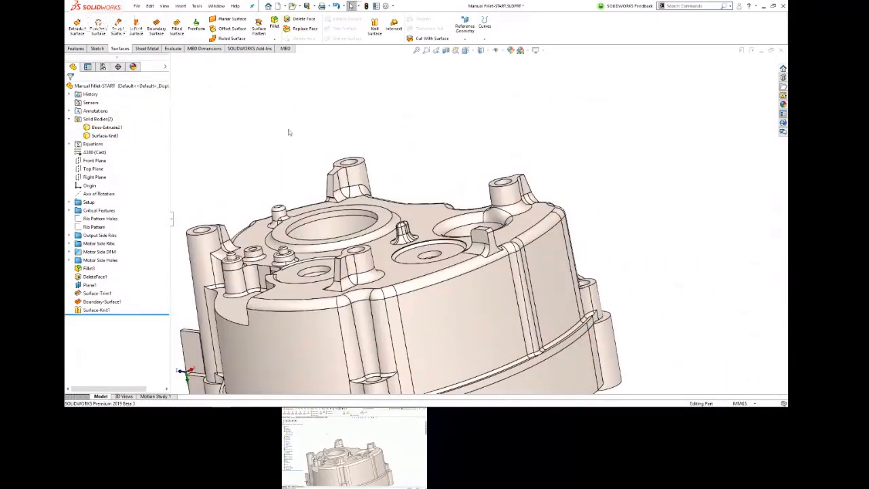
# Step: Roll the model back to before the surface knit and forward again to compare its bodies
pyautogui.scroll(2, 288, 132)
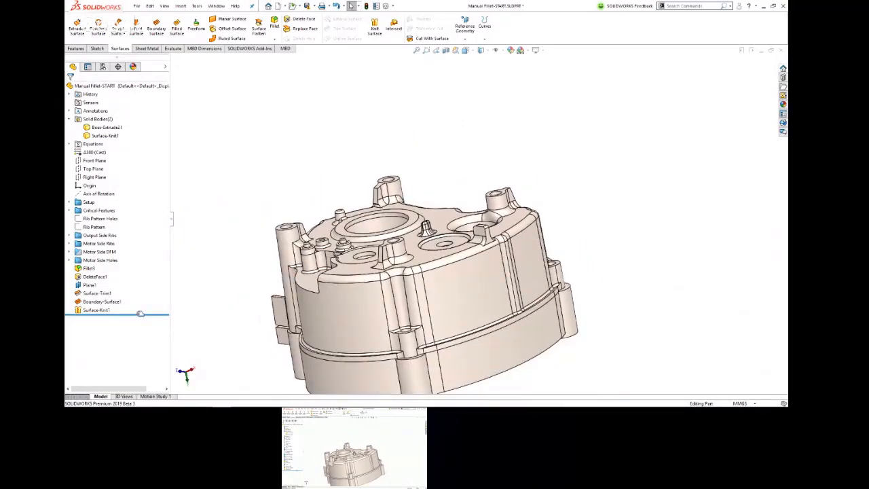
pyautogui.moveTo(141, 313); pyautogui.dragTo(136, 306)
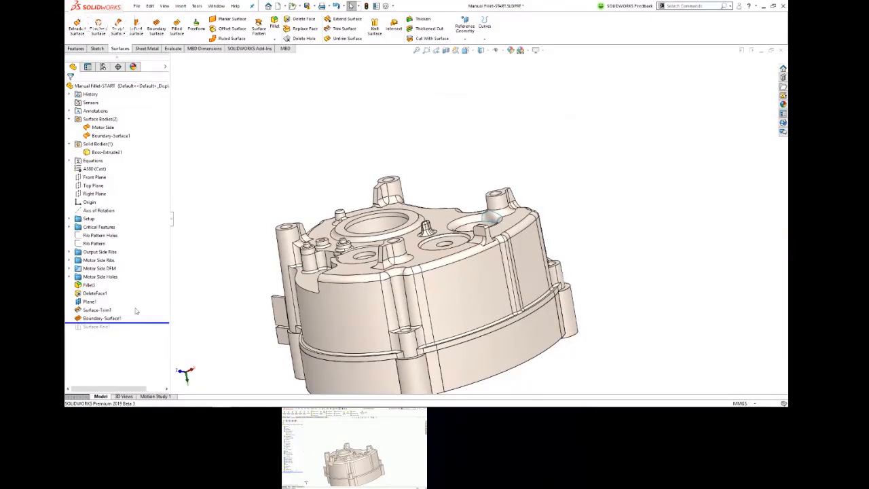
pyautogui.moveTo(159, 325); pyautogui.dragTo(159, 332)
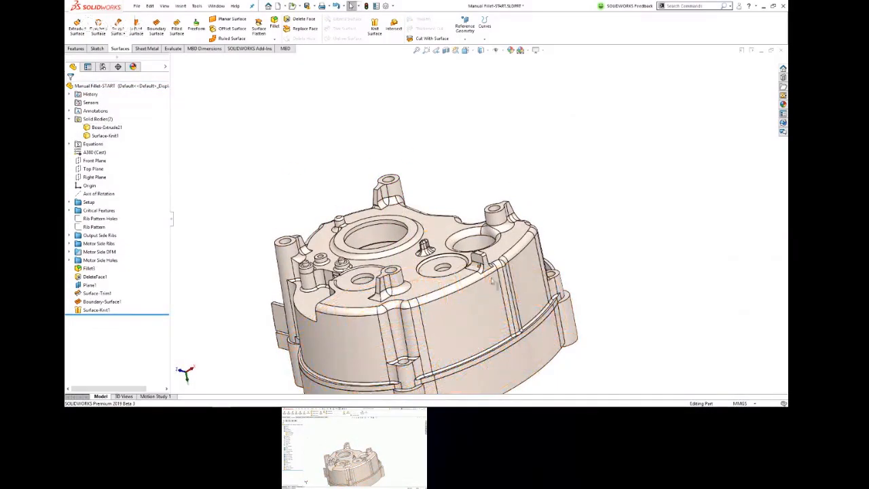
# Step: Turn on horizontal Zebra Stripes to evaluate the surface continuity of the rebuilt fillet between the large hole and the boss
pyautogui.scroll(-5, 574, 332)
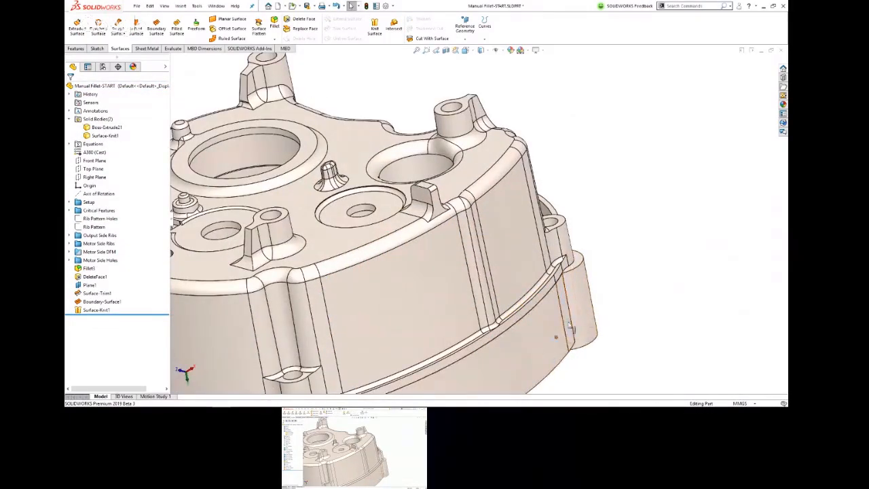
pyautogui.scroll(2, 495, 224)
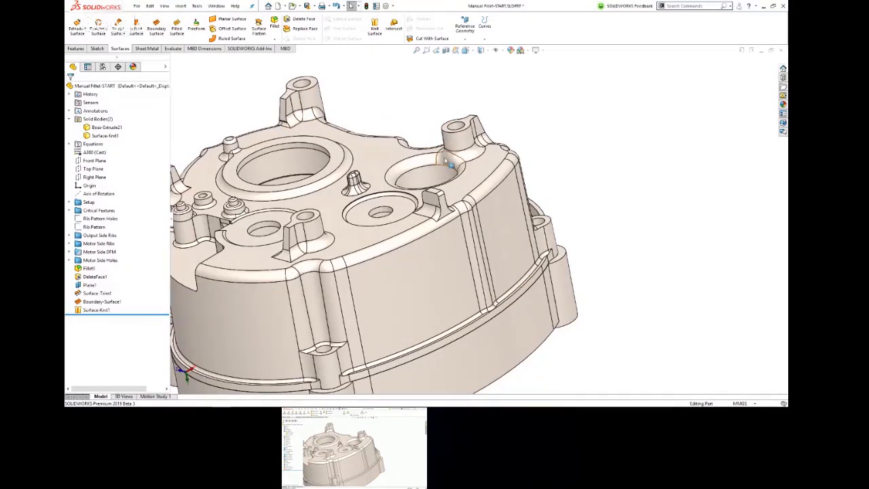
pyautogui.scroll(-5, 407, 129)
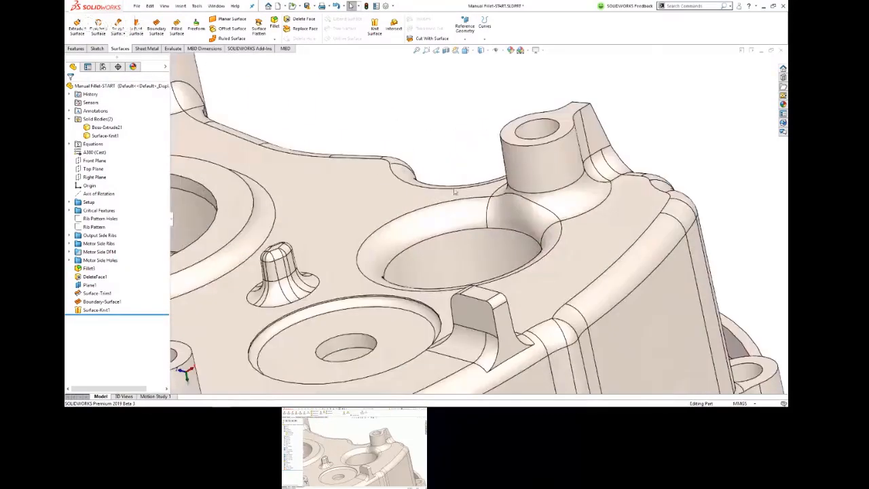
pyautogui.moveTo(547, 207); pyautogui.dragTo(480, 174, button='middle')
pyautogui.scroll(-1, 479, 166)
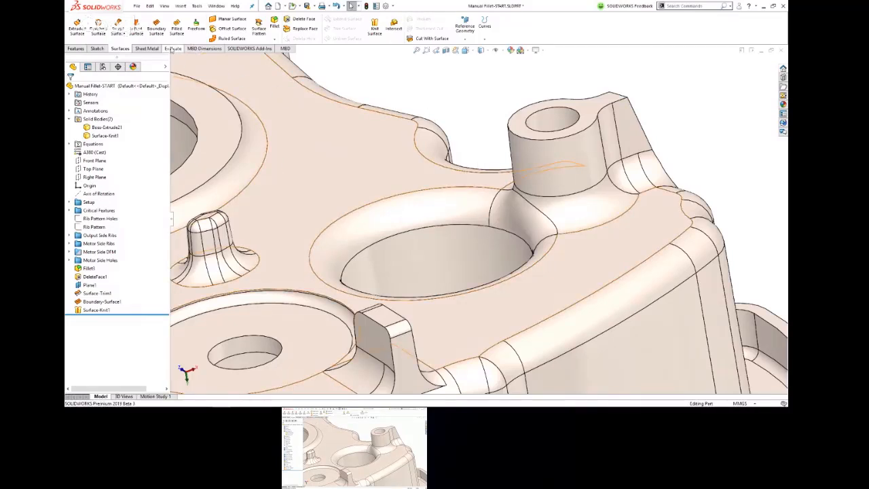
pyautogui.click(172, 49)
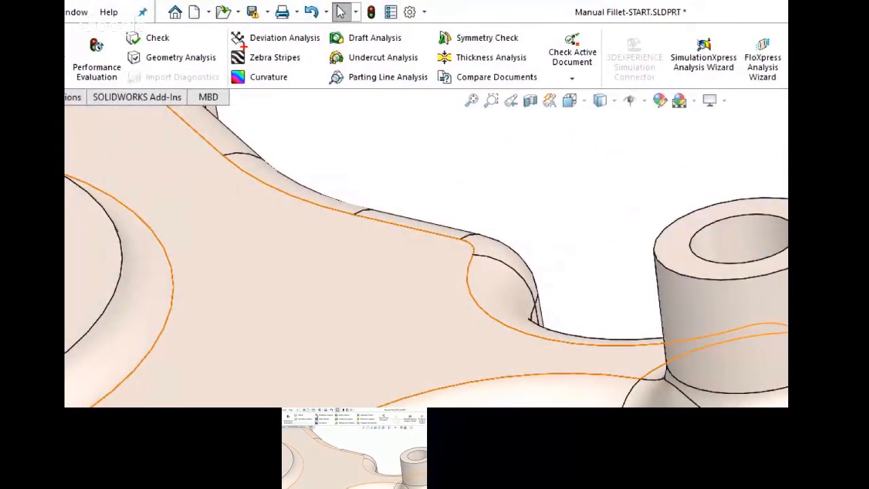
pyautogui.moveTo(247, 46)
pyautogui.mouseDown()
pyautogui.moveTo(217, 63)
pyautogui.moveTo(310, 53)
pyautogui.moveTo(229, 55)
pyautogui.mouseUp()
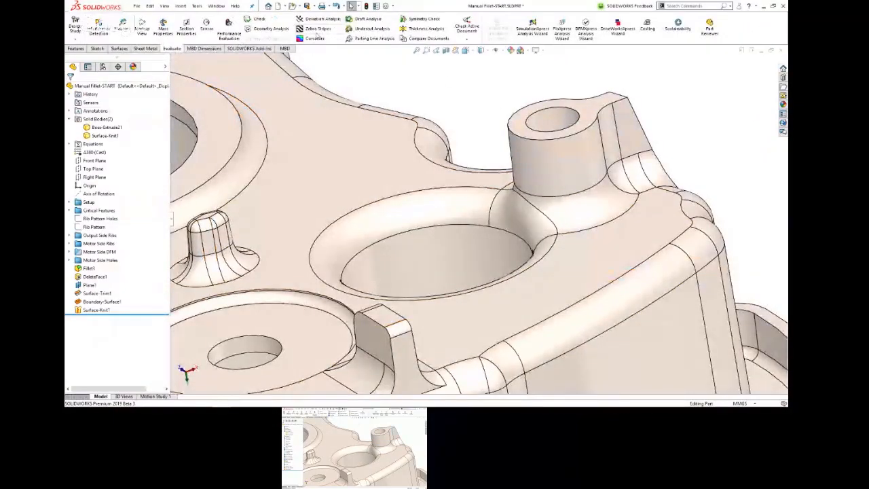
pyautogui.click(317, 28)
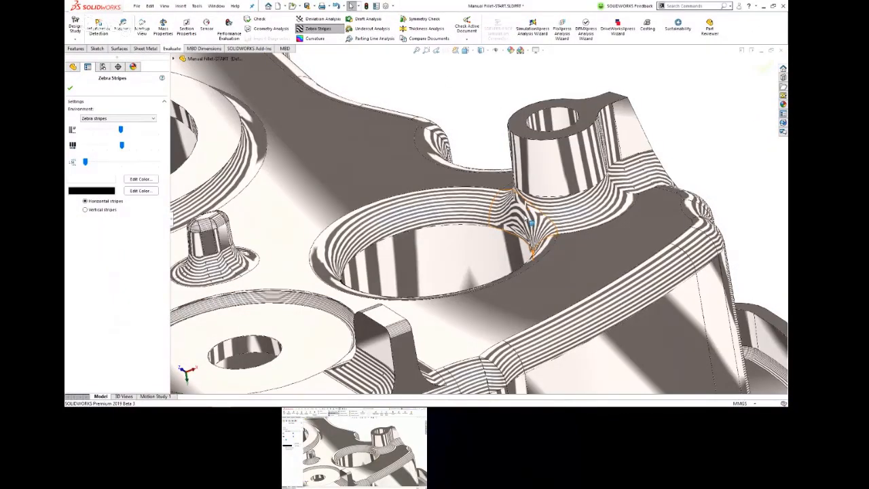
pyautogui.rightClick(531, 222)
pyautogui.moveTo(532, 222)
pyautogui.mouseDown(button='middle')
pyautogui.moveTo(545, 177)
pyautogui.moveTo(533, 226)
pyautogui.mouseUp(button='middle')
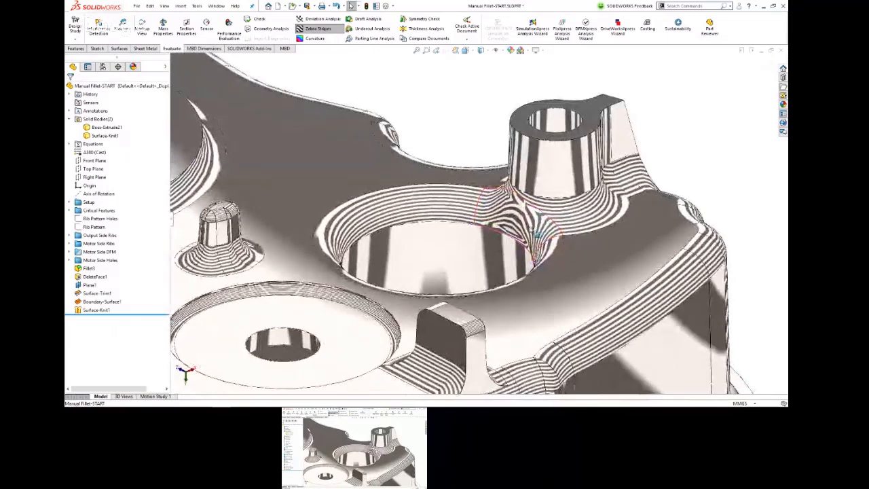
# Step: Examine how the zebra stripes flow from the boundary surface into the adjoining hole and boss fillets from several angles
pyautogui.scroll(-2, 535, 235)
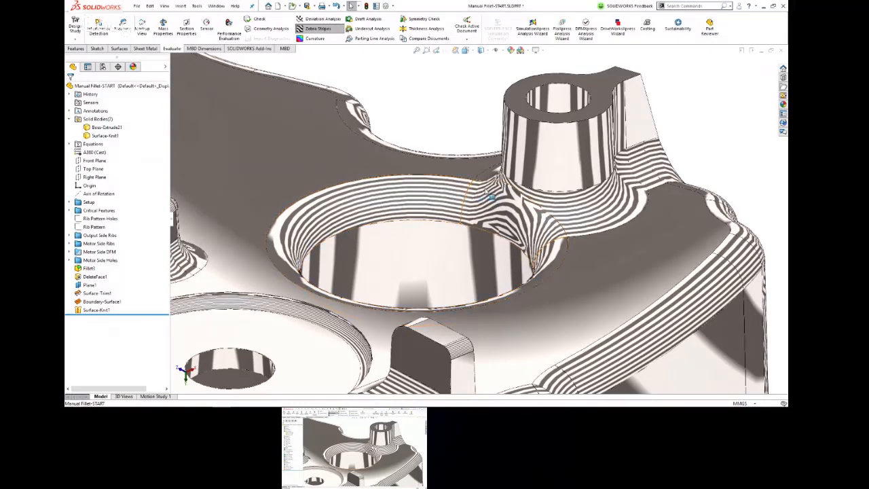
pyautogui.moveTo(499, 215); pyautogui.dragTo(531, 257, button='middle')
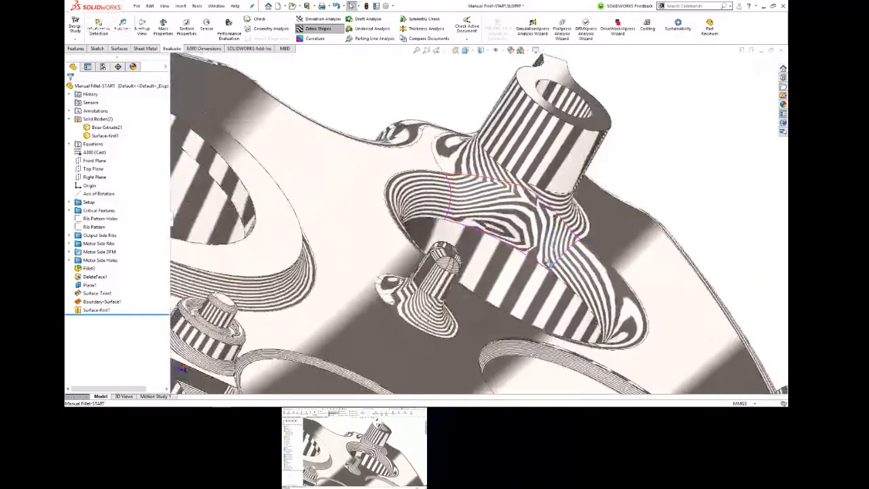
pyautogui.scroll(-3, 529, 264)
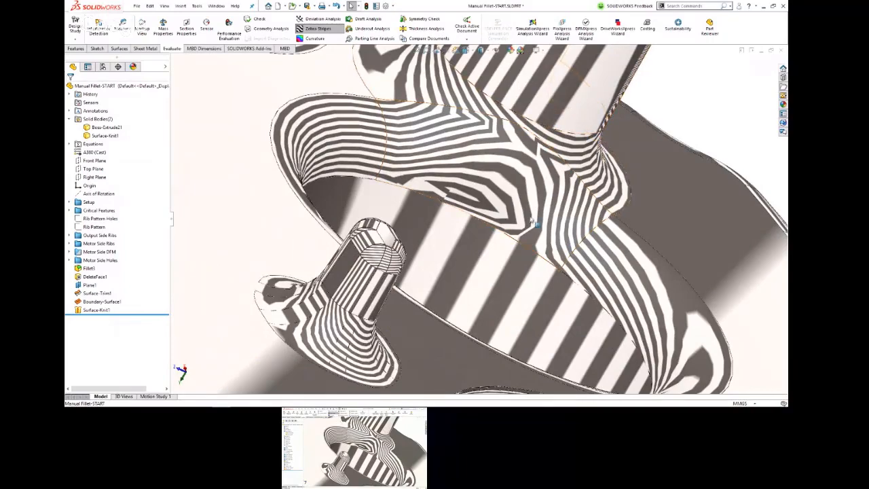
pyautogui.scroll(1, 541, 171)
pyautogui.scroll(6, 541, 171)
pyautogui.moveTo(529, 174); pyautogui.dragTo(475, 175, button='middle')
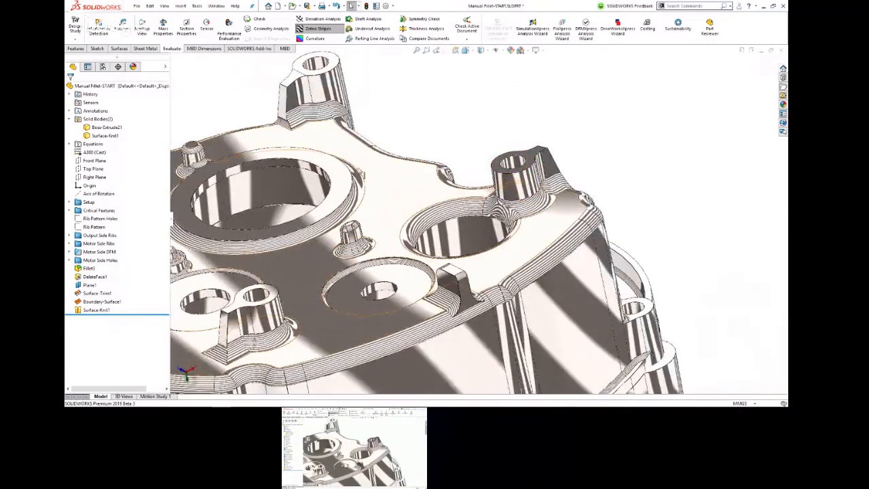
# Step: Turn off the Zebra Stripes display on the part
pyautogui.click(330, 31)
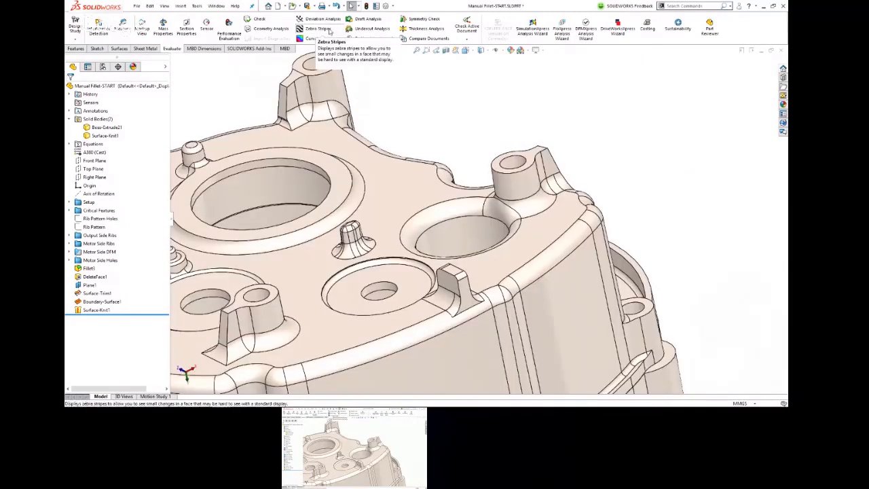
pyautogui.hotkey('alt', 'Tab')
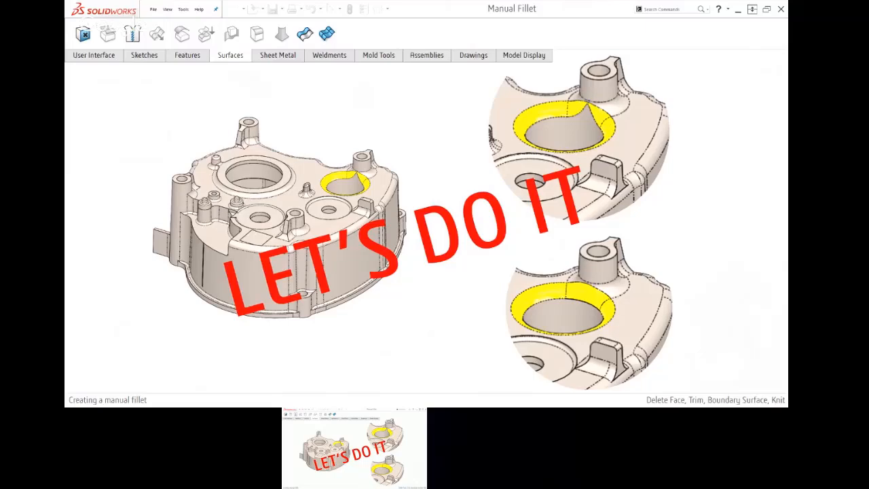
pyautogui.hotkey('alt', 'Tab')
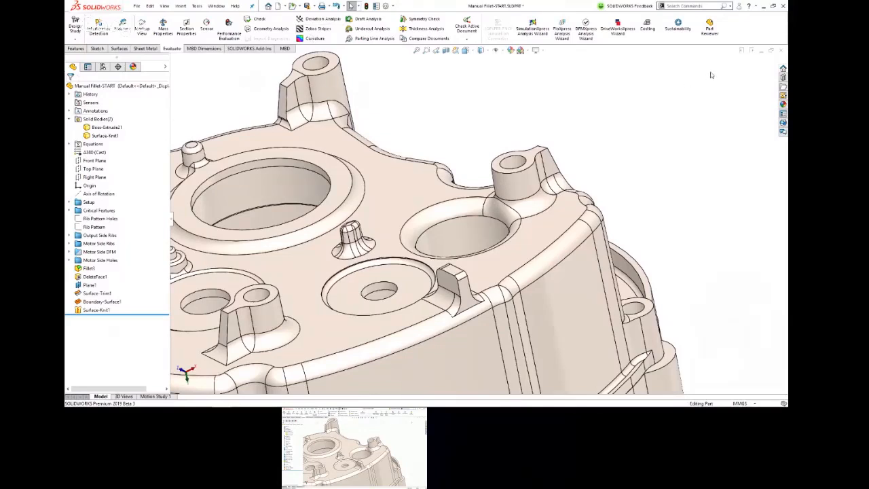
# Step: Close the part without saving its changes and reopen the original Manual Fillet-START part
pyautogui.click(781, 51)
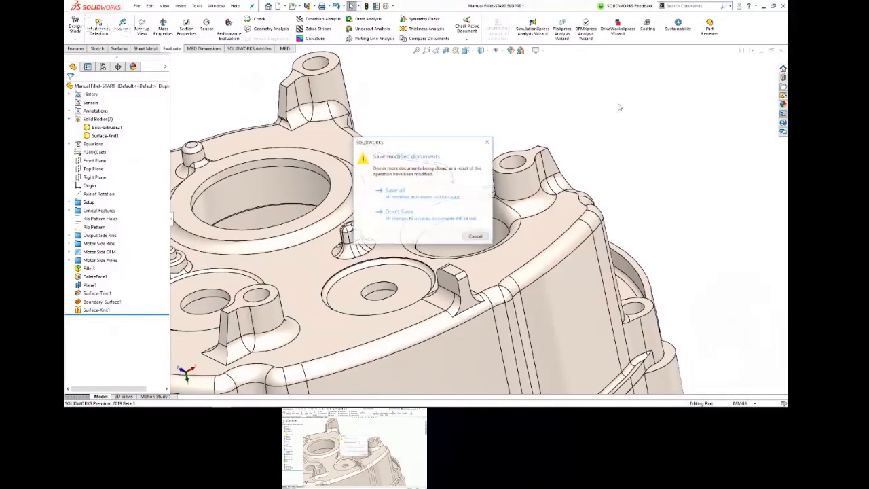
pyautogui.click(397, 213)
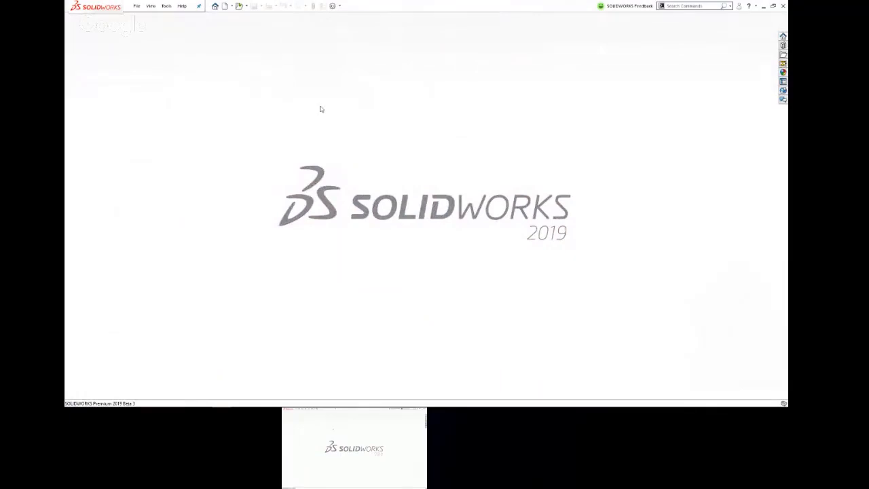
pyautogui.click(235, 160)
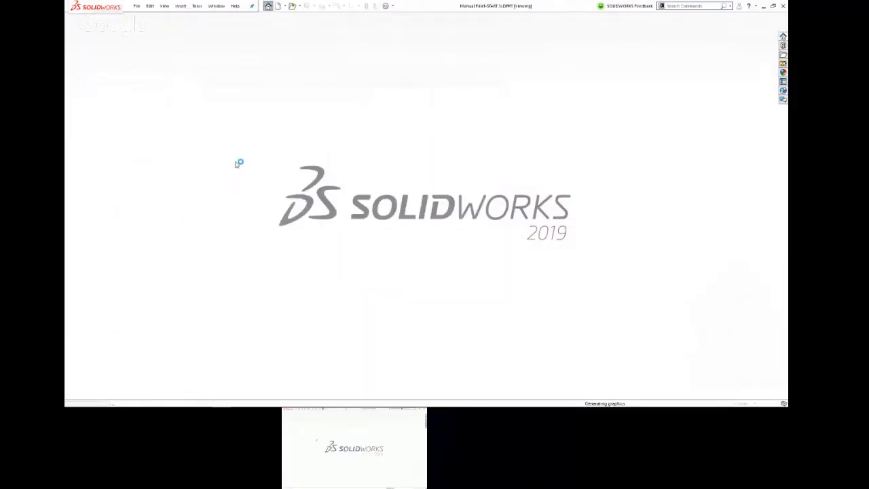
pyautogui.scroll(-4, 439, 190)
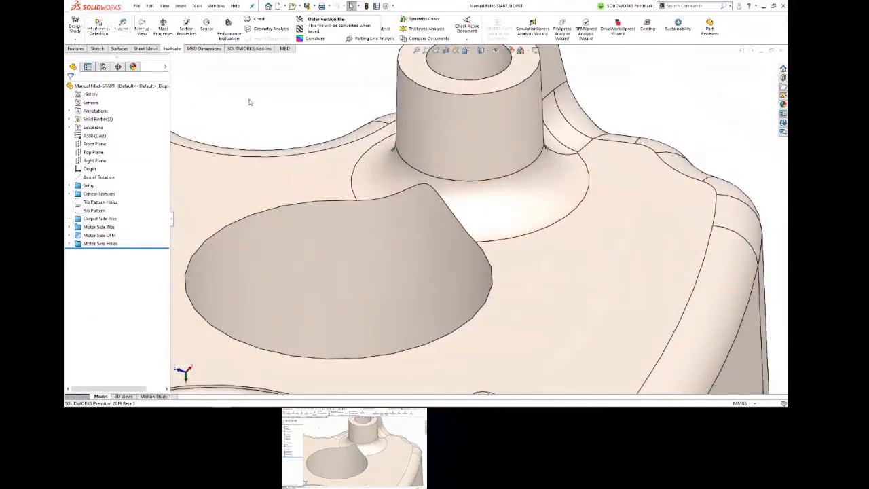
# Step: Add a symmetric 3 mm circular fillet around the upper edge of the large hole beside the boss
pyautogui.click(335, 204)
pyautogui.keyDown('ctrl'); pyautogui.click(385, 178); pyautogui.keyUp('ctrl')
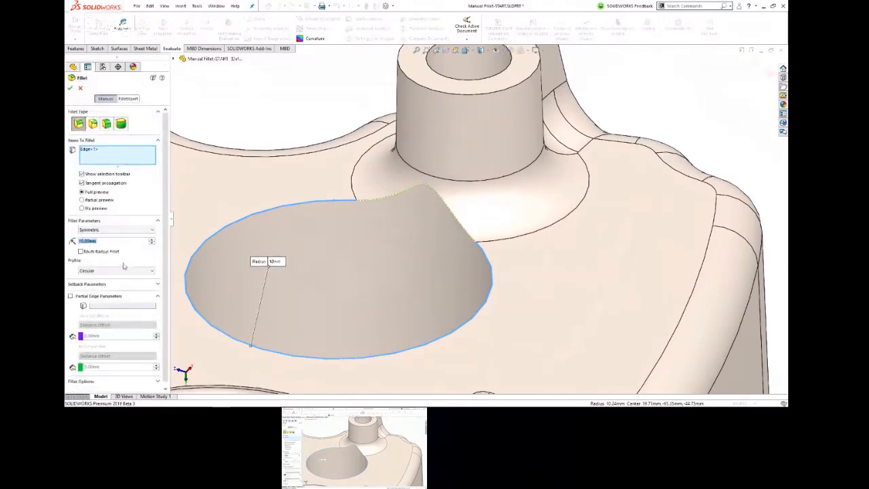
pyautogui.write('3')
pyautogui.press('Return')
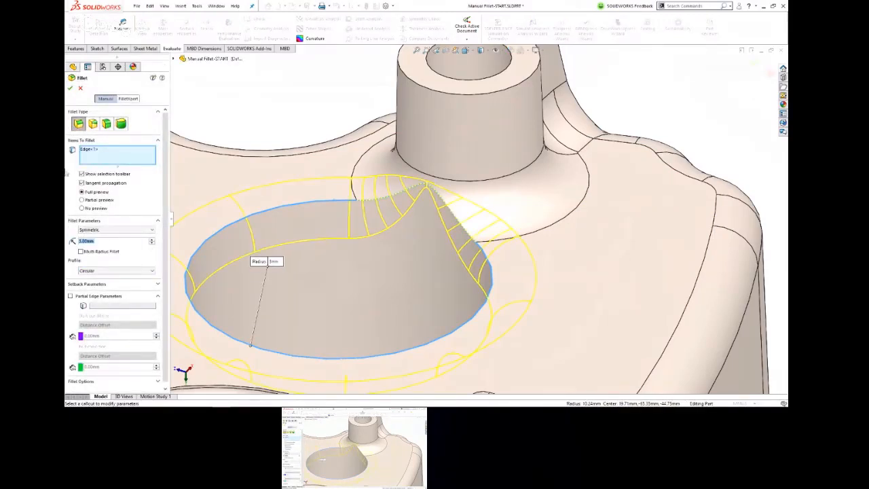
pyautogui.click(70, 89)
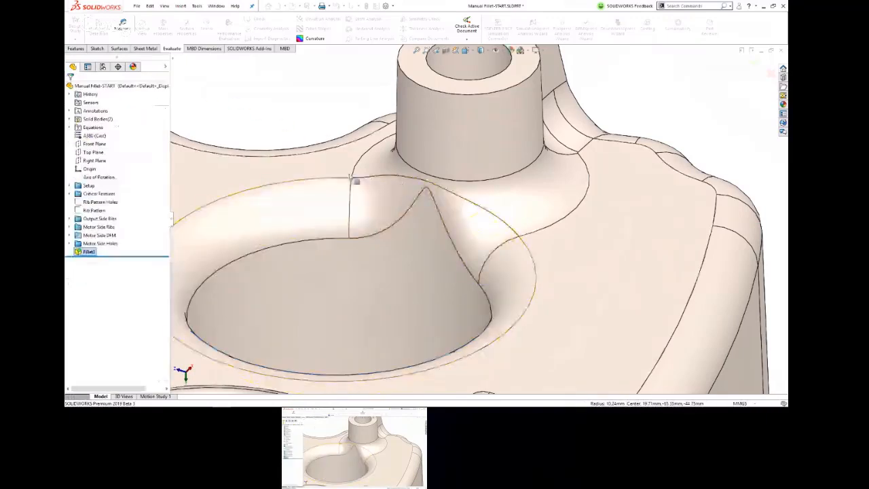
# Step: Try to remove the pinched fillet face between the large hole and the boss using Delete and Patch
pyautogui.click(383, 213)
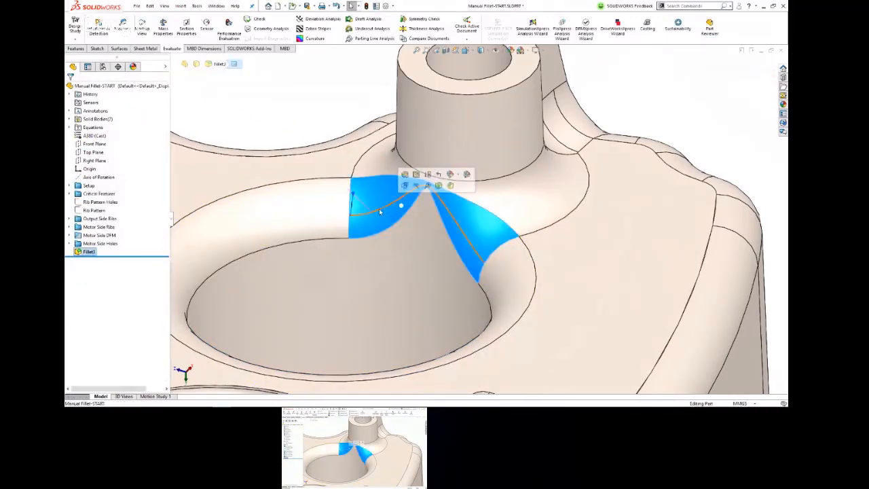
pyautogui.click(388, 244)
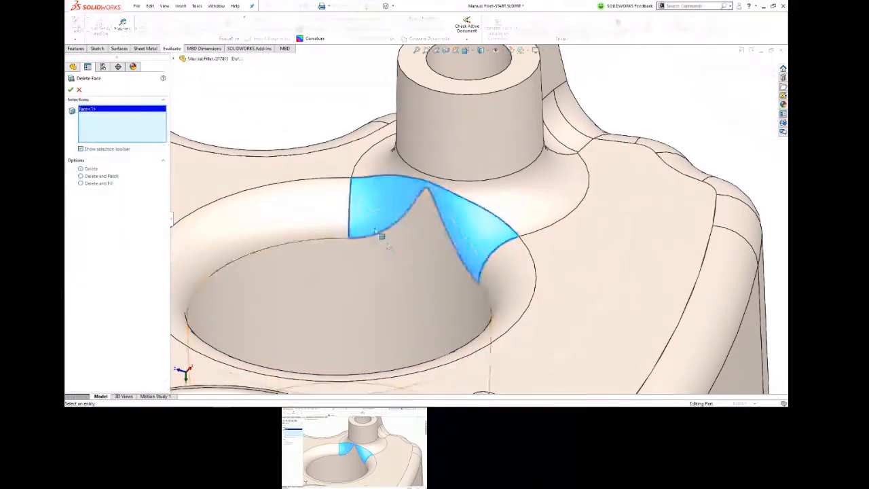
pyautogui.click(81, 176)
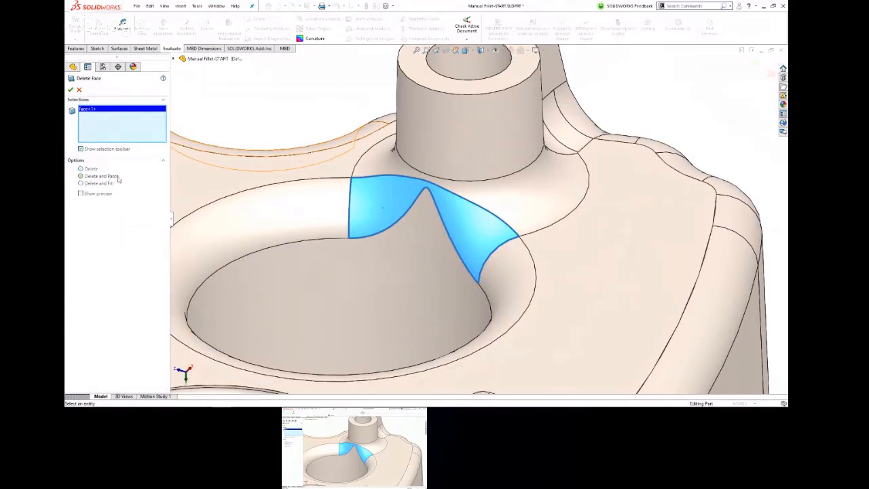
pyautogui.click(71, 89)
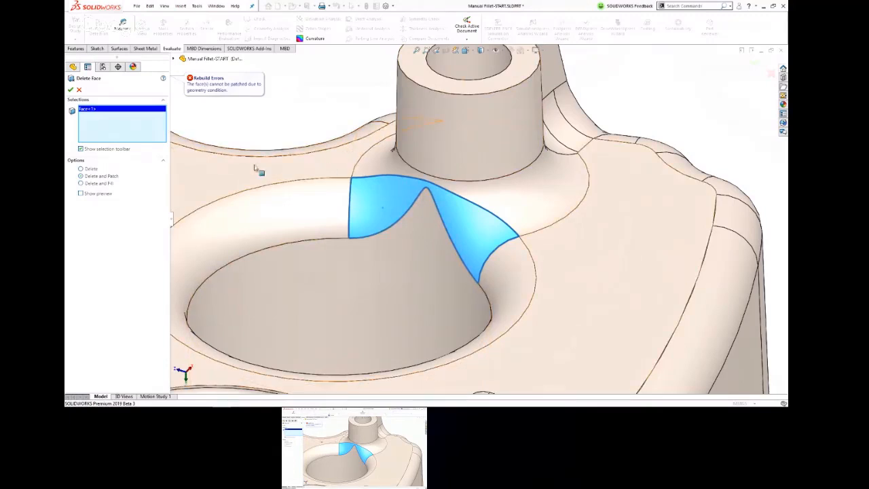
# Step: Apply Delete and Fill to the pinched fillet face between the hole and boss and inspect the area
pyautogui.click(80, 183)
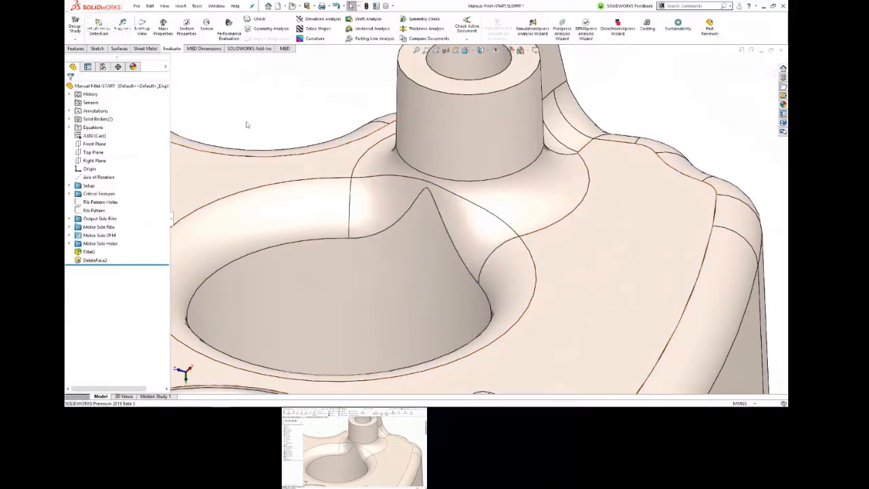
pyautogui.moveTo(476, 178); pyautogui.dragTo(452, 167, button='middle')
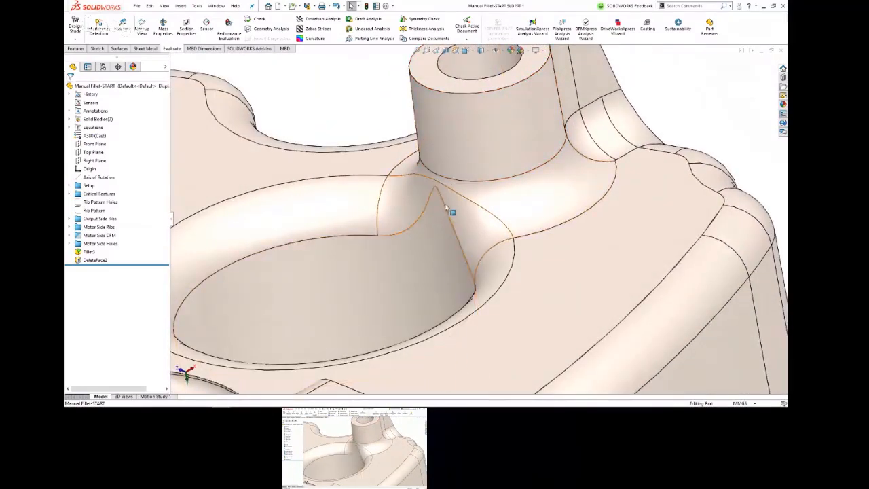
pyautogui.scroll(3, 366, 121)
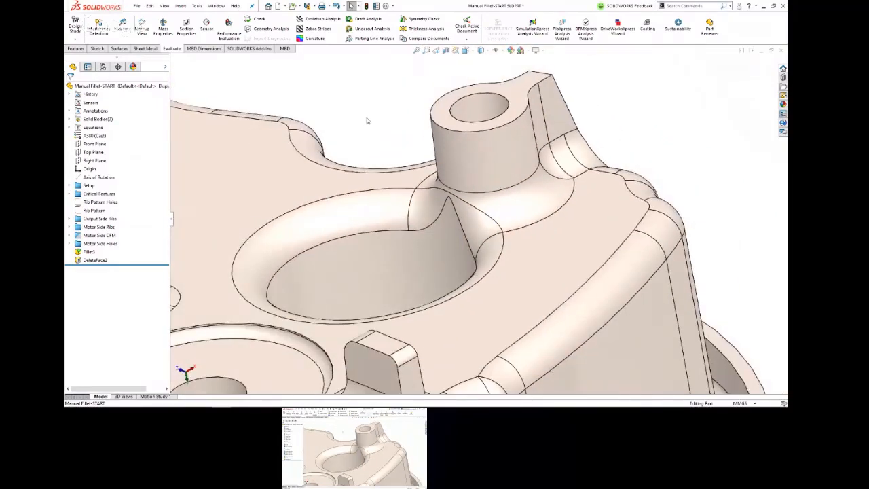
# Step: Open the imported 05 - sheet metal part and decline feature recognition
pyautogui.hotkey('alt', 'Tab')
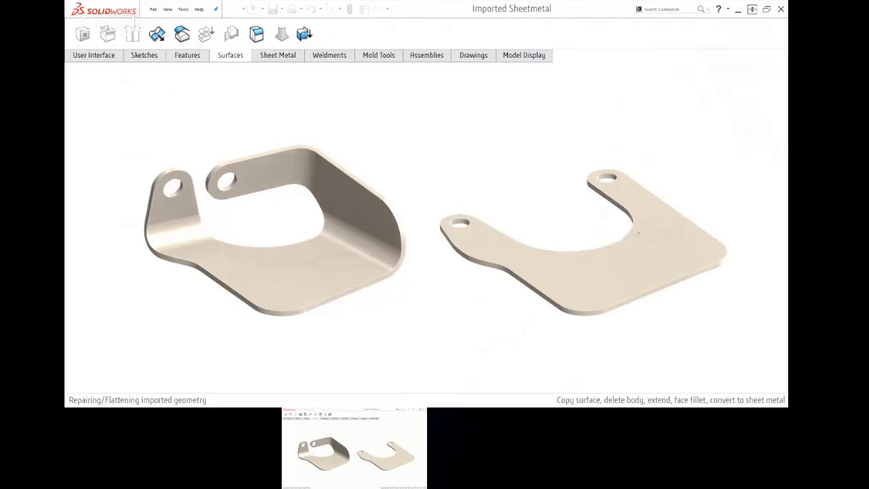
pyautogui.hotkey('alt', 'Tab')
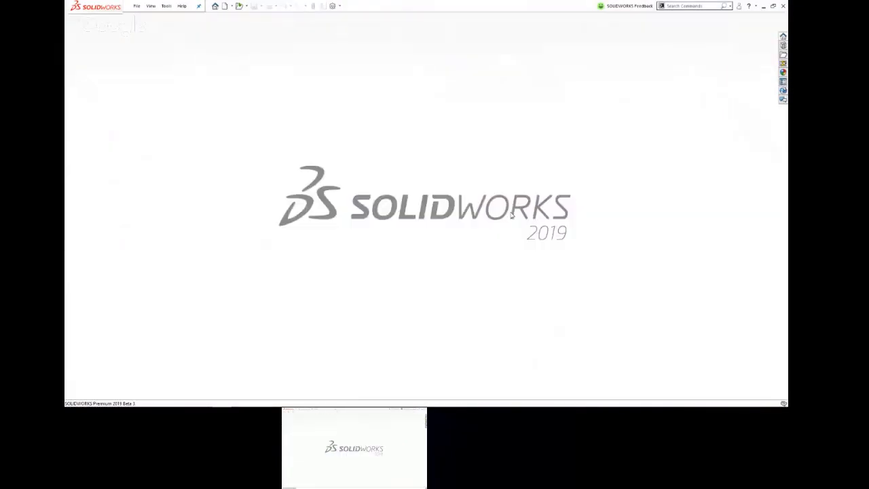
pyautogui.click(280, 153)
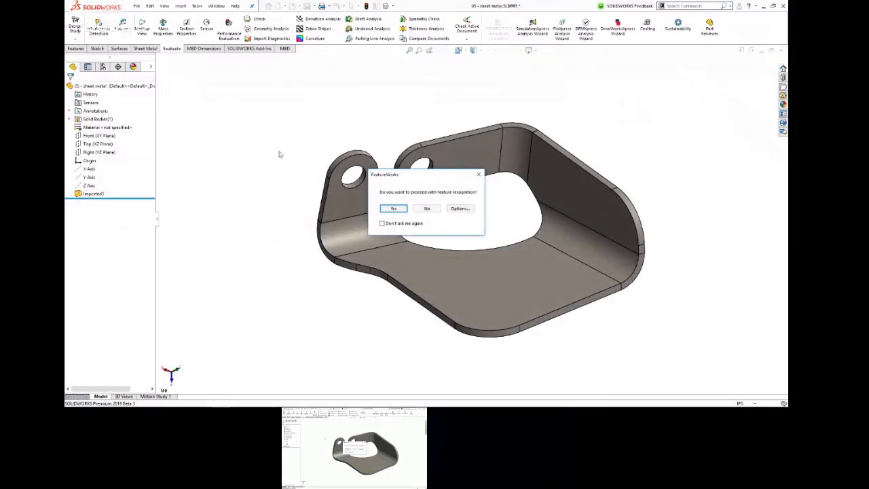
pyautogui.moveTo(421, 177); pyautogui.dragTo(419, 80)
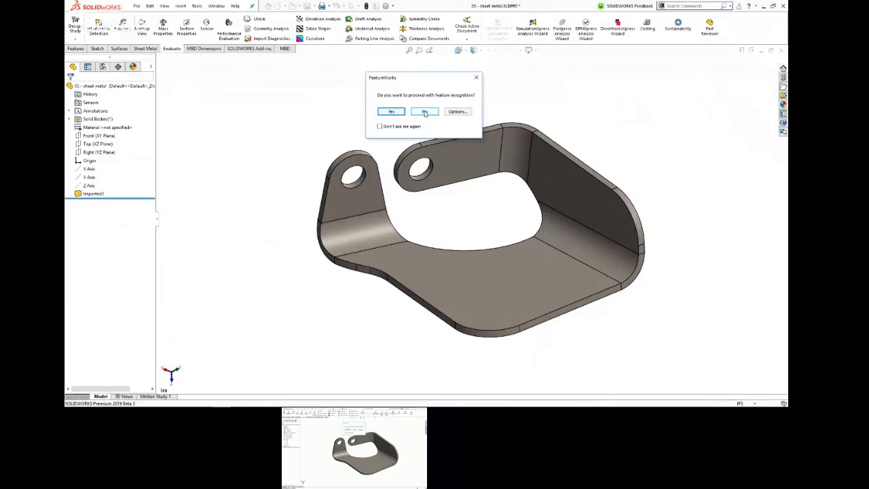
pyautogui.click(424, 112)
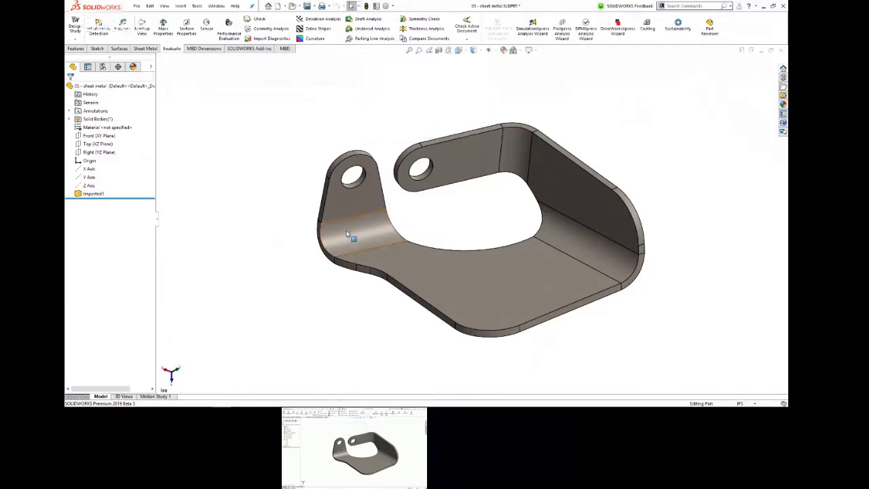
# Step: Examine the bend below the bracket's short holed tab and its edge faces from several angles
pyautogui.moveTo(347, 234); pyautogui.dragTo(318, 184, button='middle')
pyautogui.scroll(-10, 370, 290)
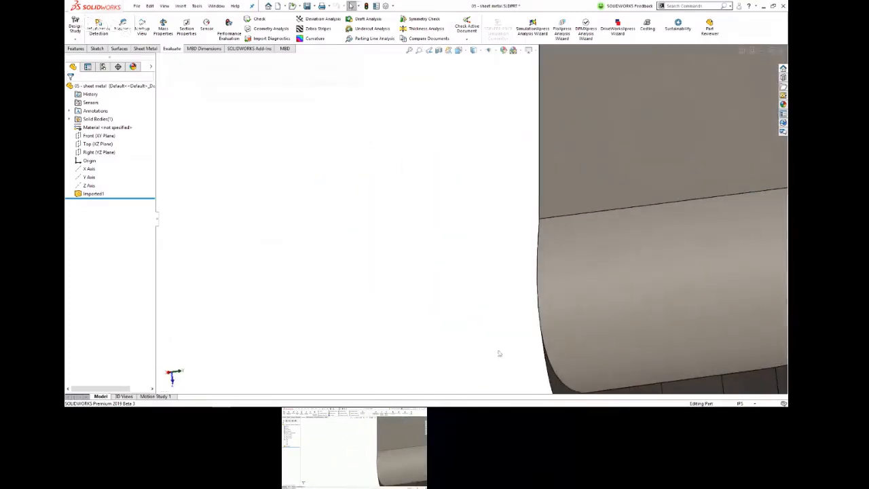
pyautogui.scroll(1, 557, 372)
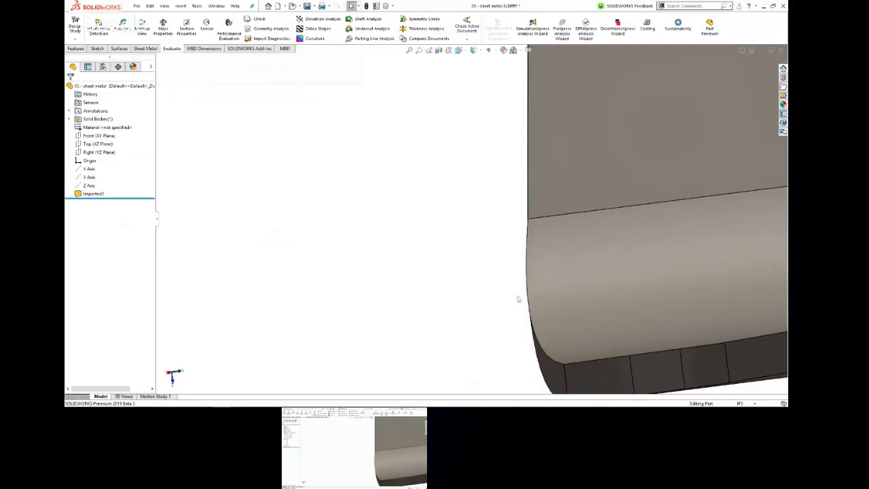
pyautogui.moveTo(565, 343)
pyautogui.mouseDown(button='middle')
pyautogui.moveTo(557, 292)
pyautogui.moveTo(607, 288)
pyautogui.moveTo(562, 305)
pyautogui.moveTo(568, 343)
pyautogui.mouseUp(button='middle')
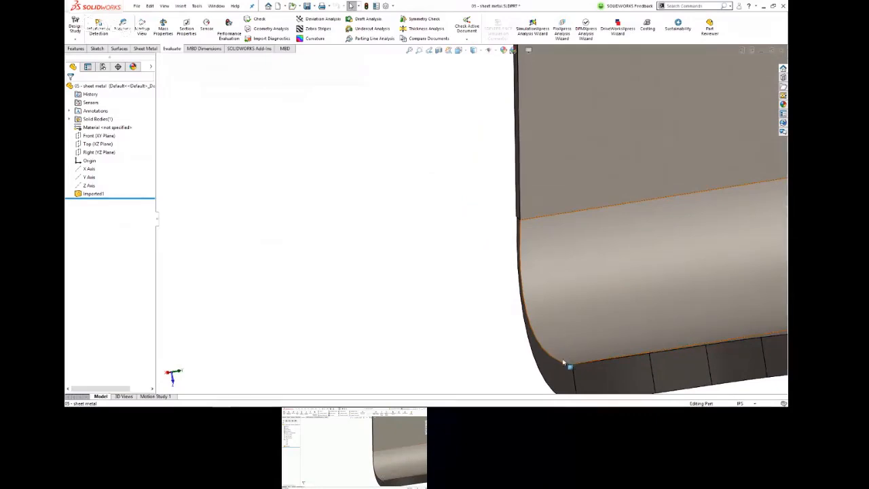
pyautogui.scroll(5, 568, 369)
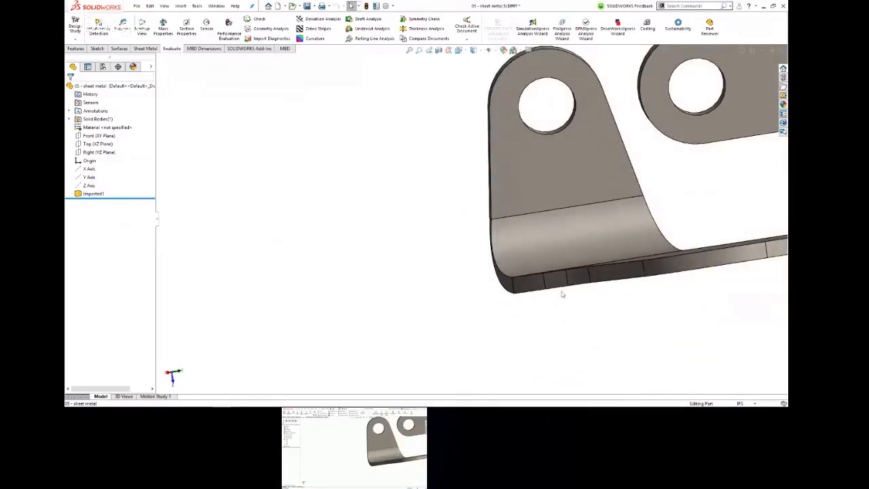
pyautogui.moveTo(586, 244); pyautogui.dragTo(613, 287, button='middle')
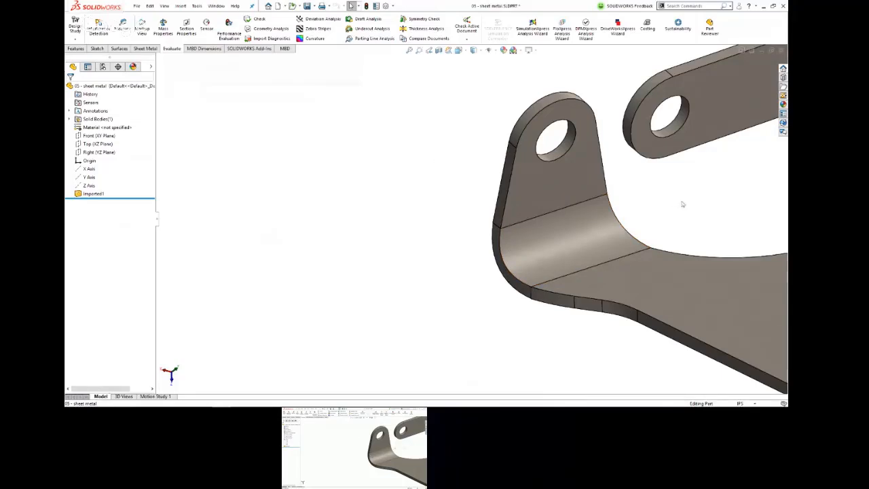
pyautogui.scroll(5, 725, 223)
pyautogui.scroll(-1, 726, 223)
pyautogui.scroll(-1, 727, 225)
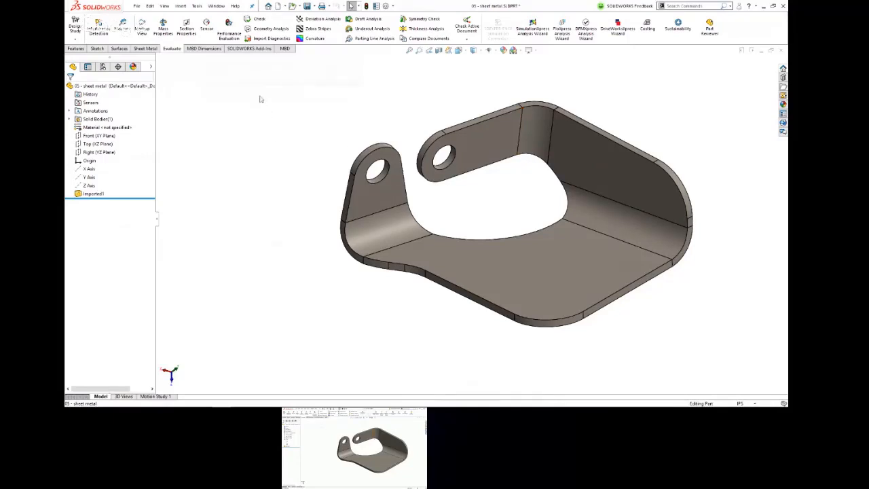
# Step: Copy the bracket's seven connected inner faces, including the bends and both holed tabs, as an offset surface with a distance of 0 in
pyautogui.click(120, 49)
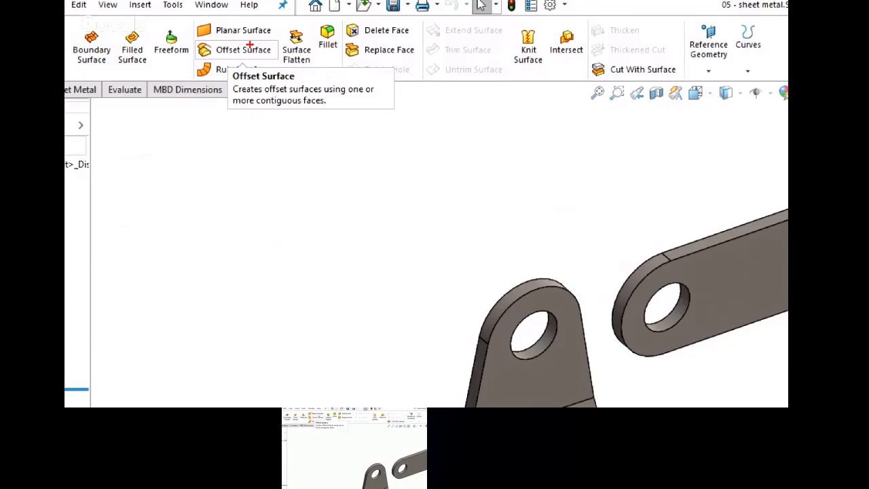
pyautogui.click(248, 48)
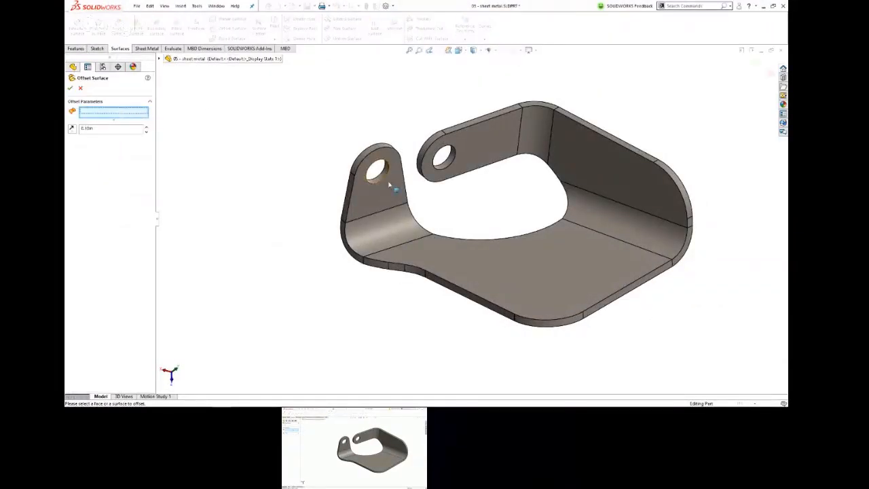
pyautogui.click(406, 204)
pyautogui.click(403, 237)
pyautogui.click(454, 268)
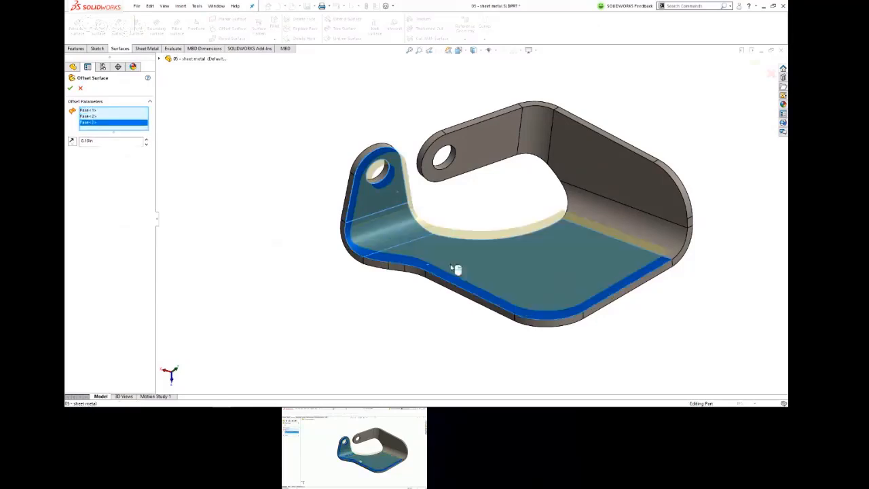
pyautogui.click(660, 239)
pyautogui.click(613, 169)
pyautogui.click(536, 134)
pyautogui.click(487, 143)
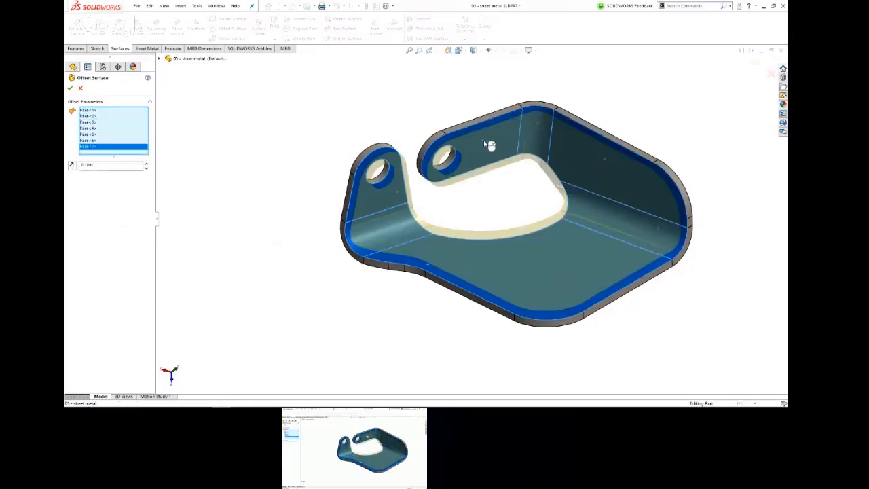
pyautogui.doubleClick(88, 165)
pyautogui.write('0')
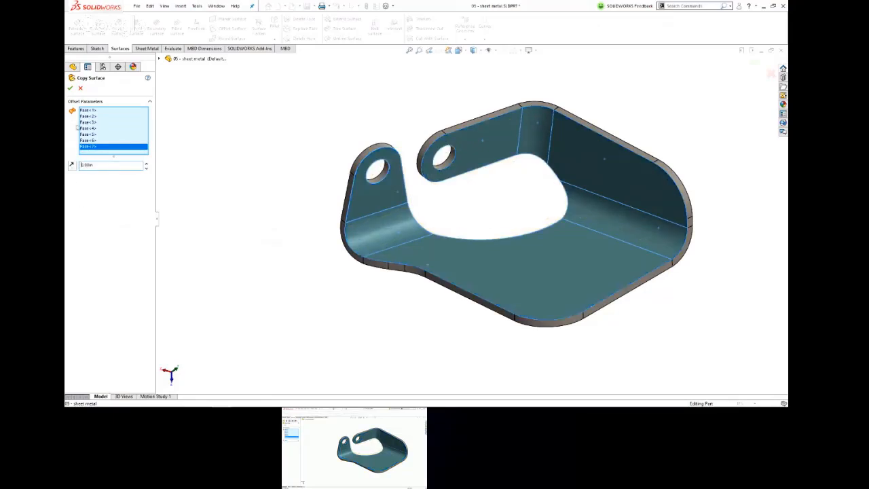
pyautogui.click(70, 88)
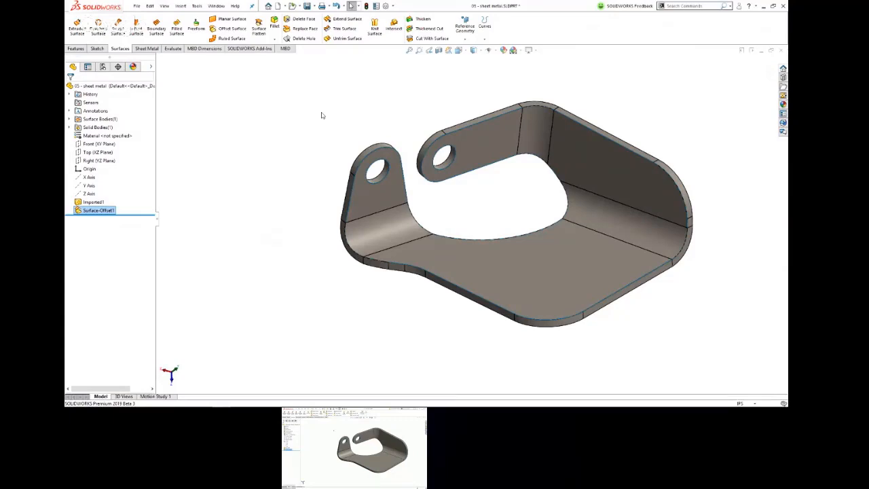
pyautogui.scroll(-8, 424, 126)
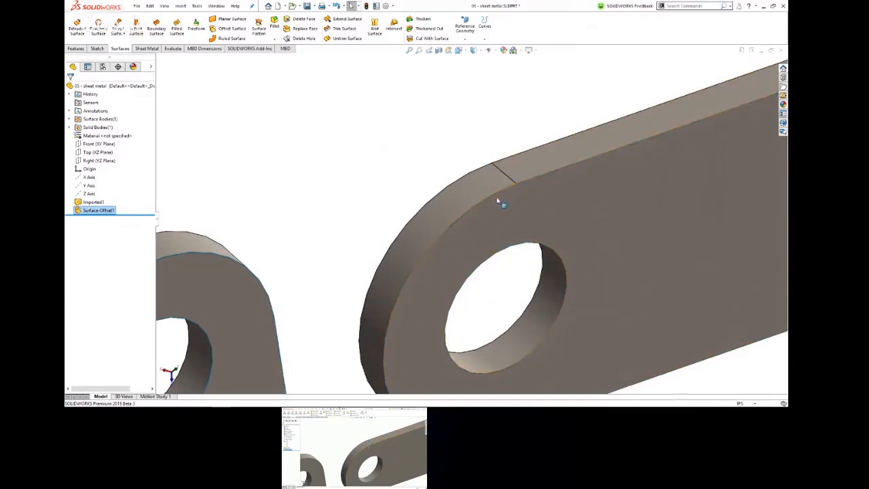
pyautogui.scroll(8, 530, 209)
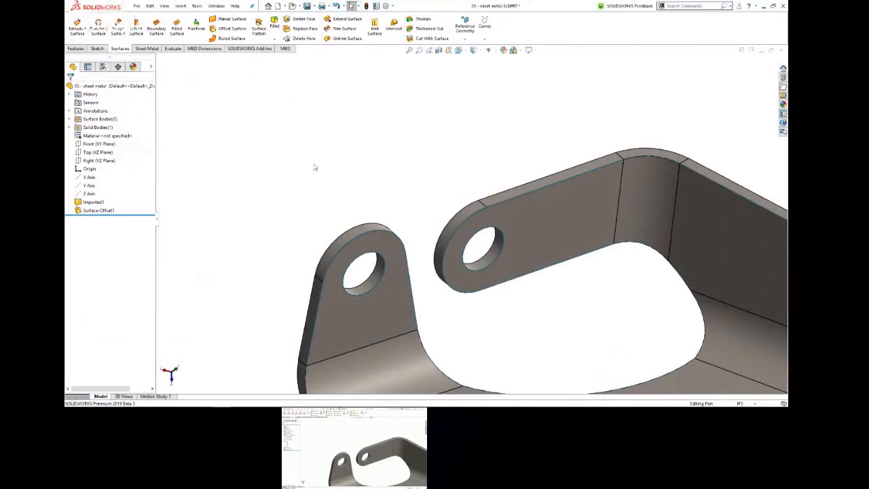
pyautogui.click(350, 236)
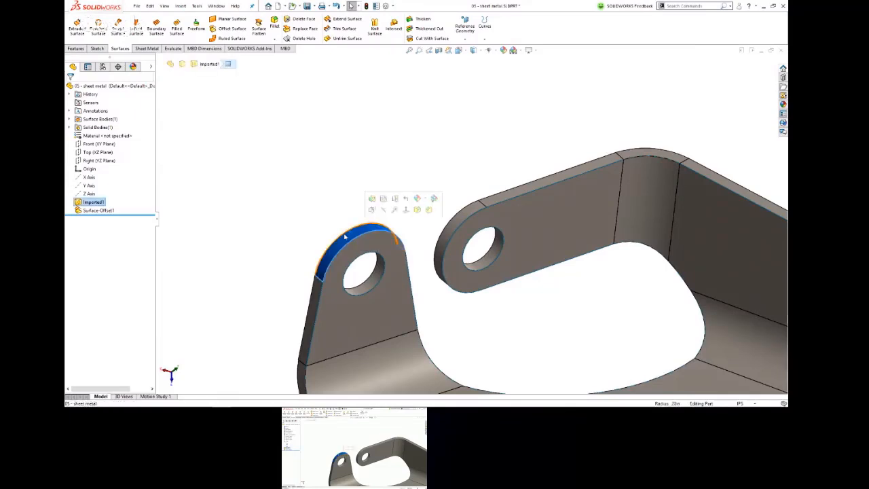
pyautogui.press('Delete')
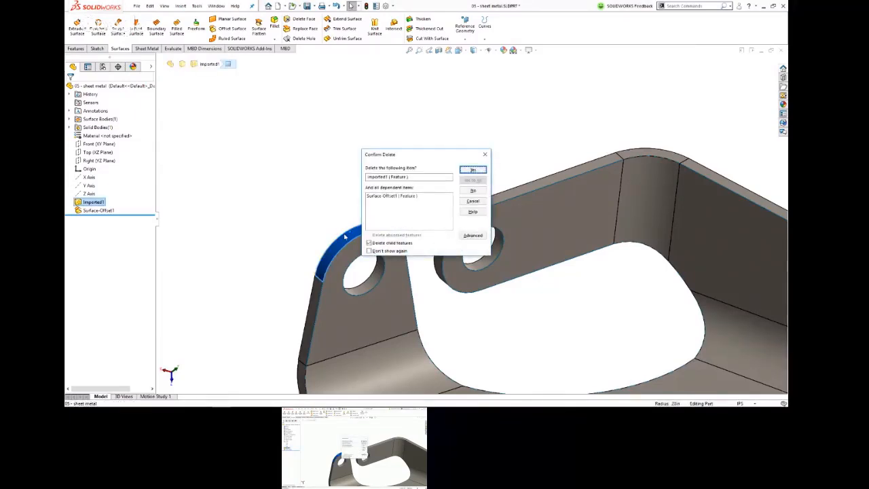
pyautogui.click(478, 192)
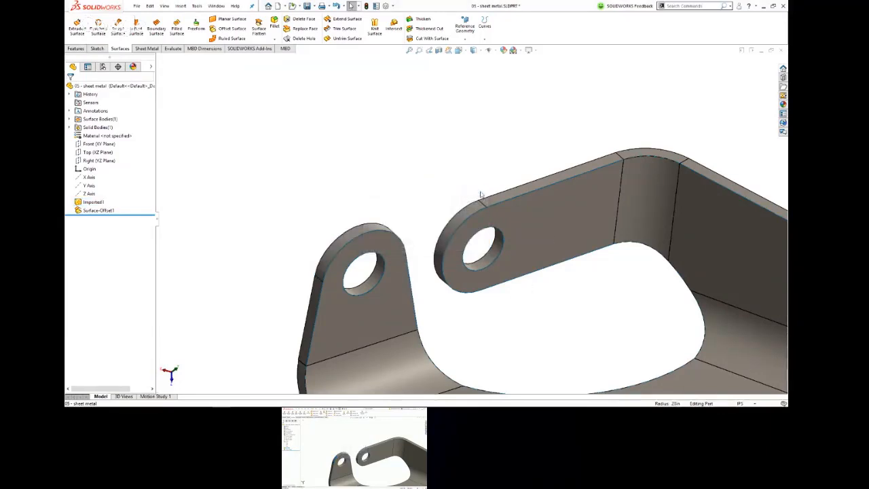
# Step: Delete the imported solid body with Delete/Keep Body, keeping only the copied offset surface
pyautogui.click(68, 127)
pyautogui.rightClick(101, 135)
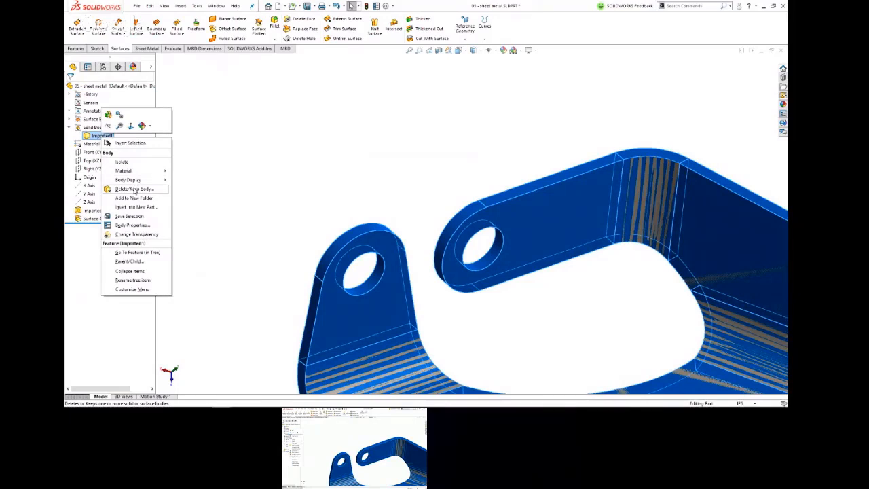
pyautogui.click(134, 190)
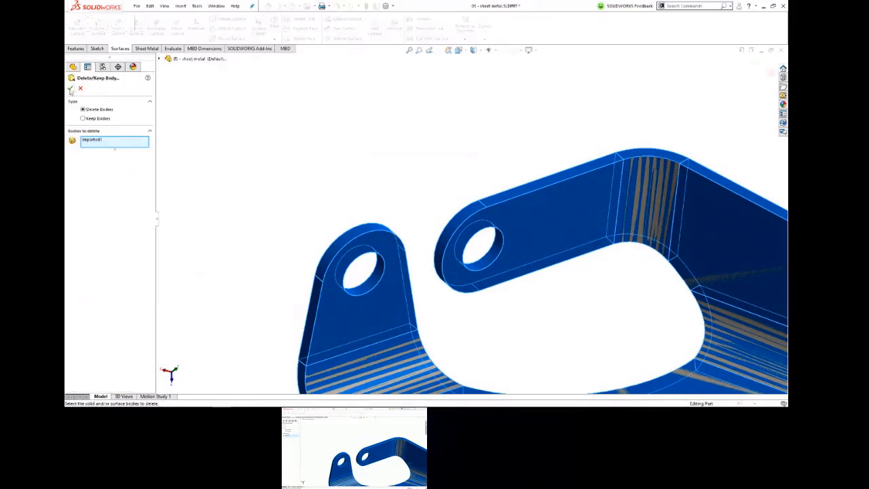
pyautogui.click(70, 88)
pyautogui.click(365, 171)
pyautogui.scroll(5, 455, 212)
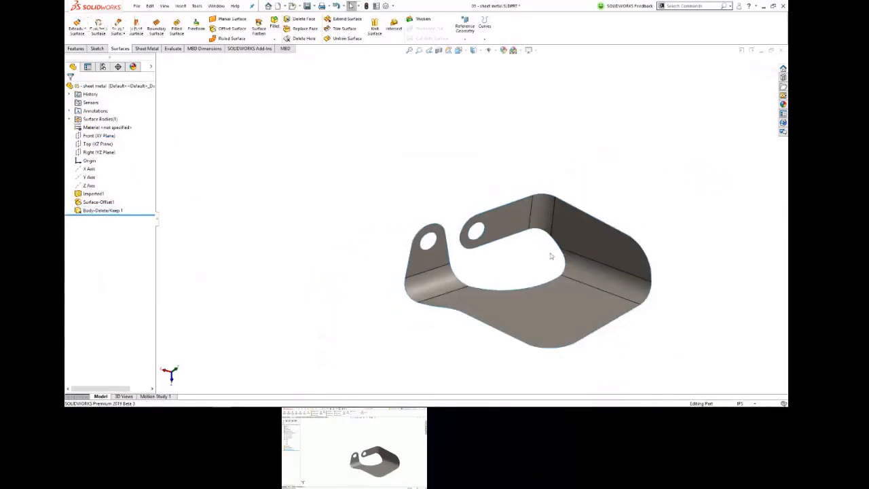
pyautogui.scroll(-2, 553, 265)
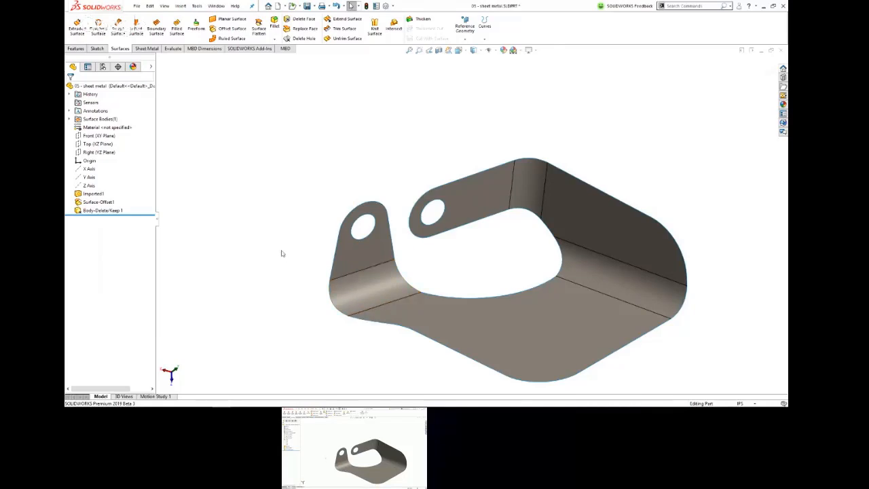
# Step: Remove the bend face below the short holed tab with Delete Face, using the plain Delete option
pyautogui.click(379, 289)
pyautogui.press('s')
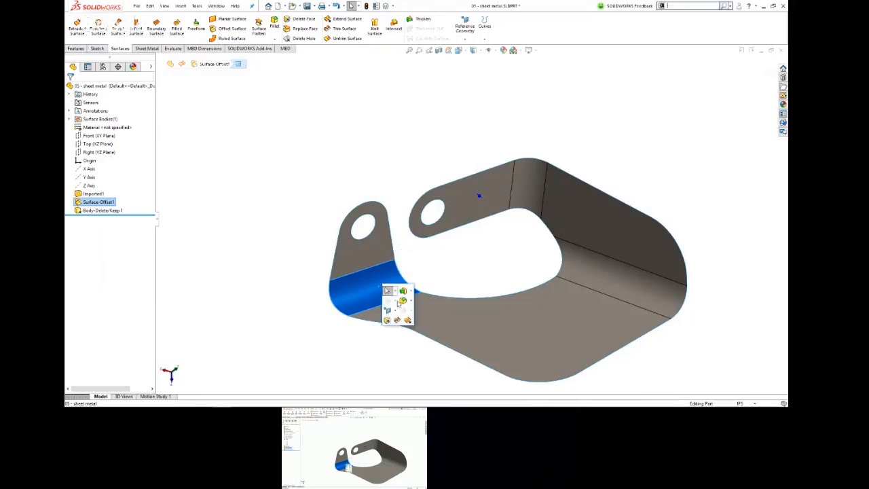
pyautogui.click(387, 322)
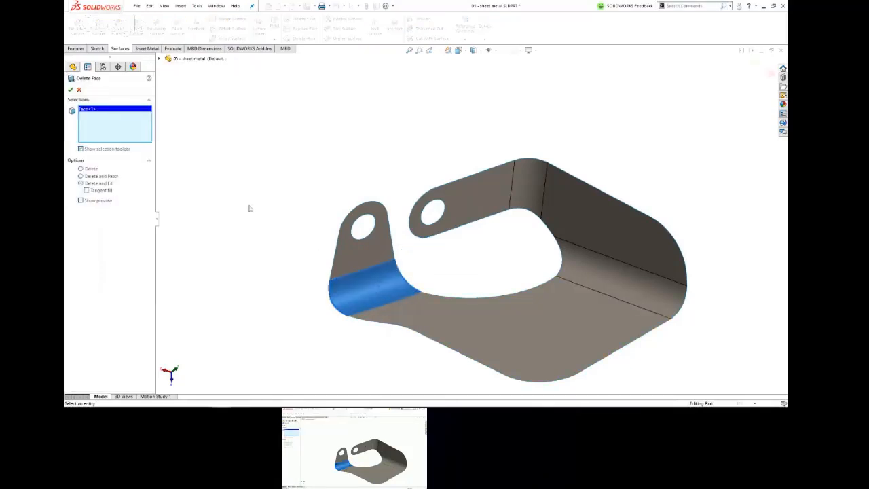
pyautogui.click(89, 170)
pyautogui.click(70, 90)
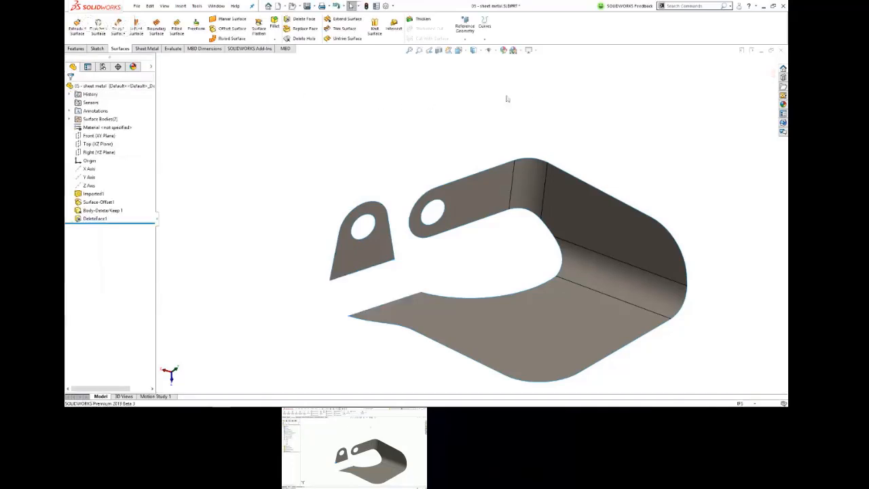
# Step: Delete the bend face beside the long holed tab and the bend face between the side wall and the base
pyautogui.press('Return')
pyautogui.click(522, 180)
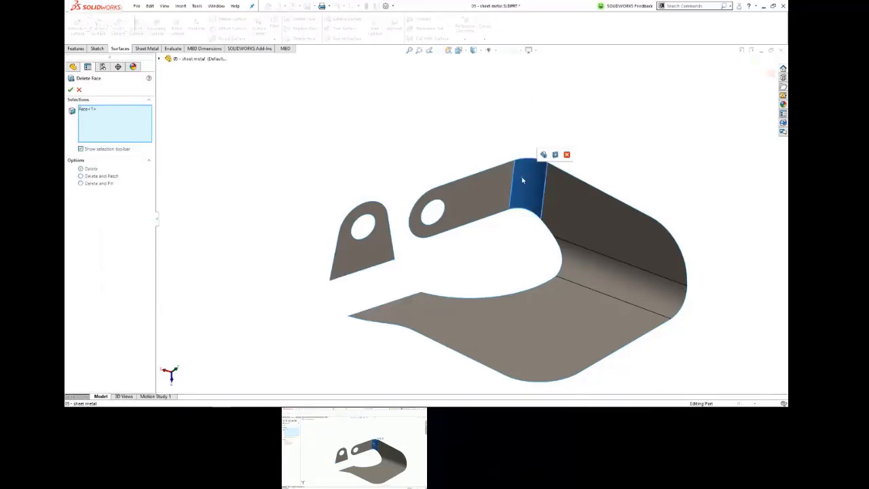
pyautogui.press('Return')
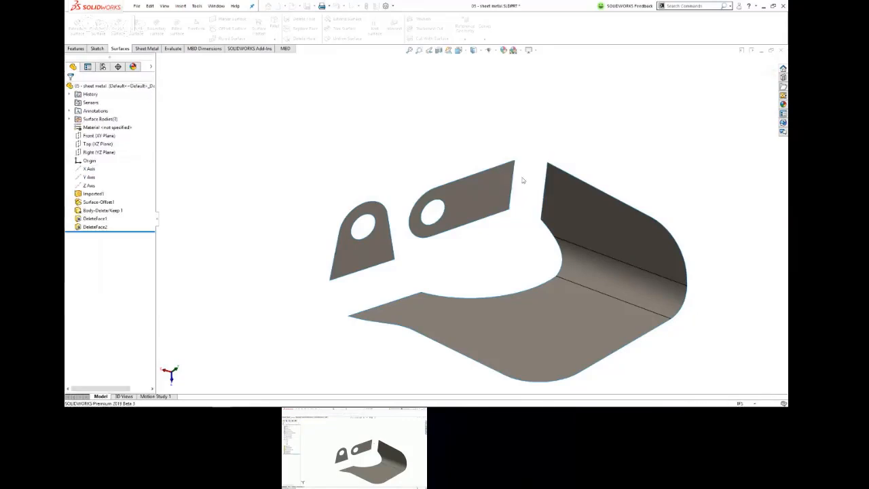
pyautogui.click(625, 285)
pyautogui.press('Return')
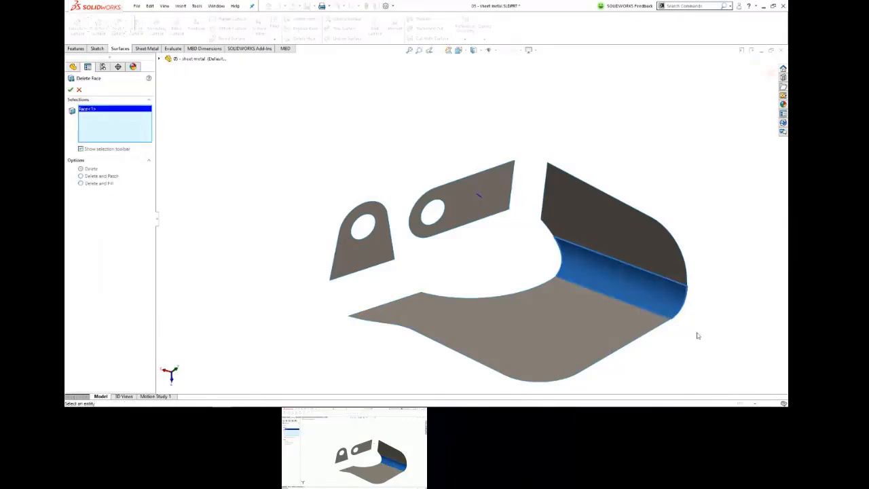
pyautogui.press('Return')
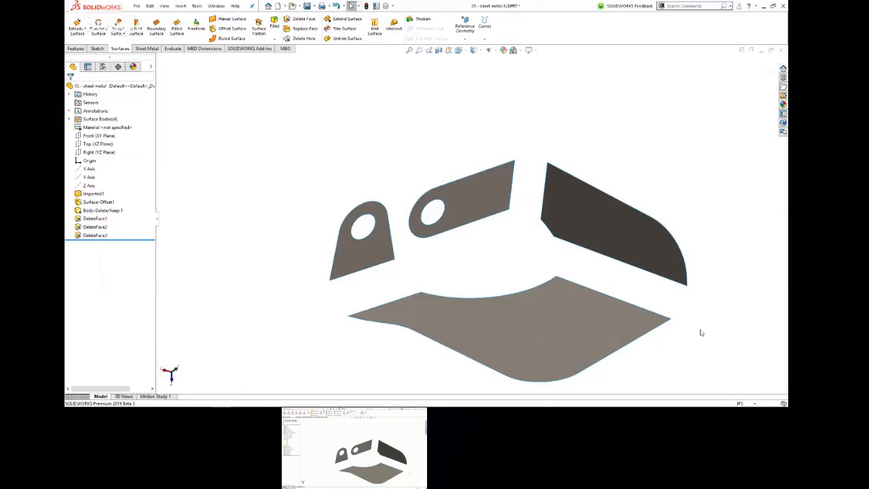
# Step: Extend the short tab's lower edge and the base's facing edge by 0.64 in each so the two surfaces cross
pyautogui.moveTo(662, 285)
pyautogui.mouseDown(button='middle')
pyautogui.moveTo(603, 249)
pyautogui.moveTo(549, 249)
pyautogui.moveTo(659, 262)
pyautogui.moveTo(642, 276)
pyautogui.moveTo(647, 282)
pyautogui.mouseUp(button='middle')
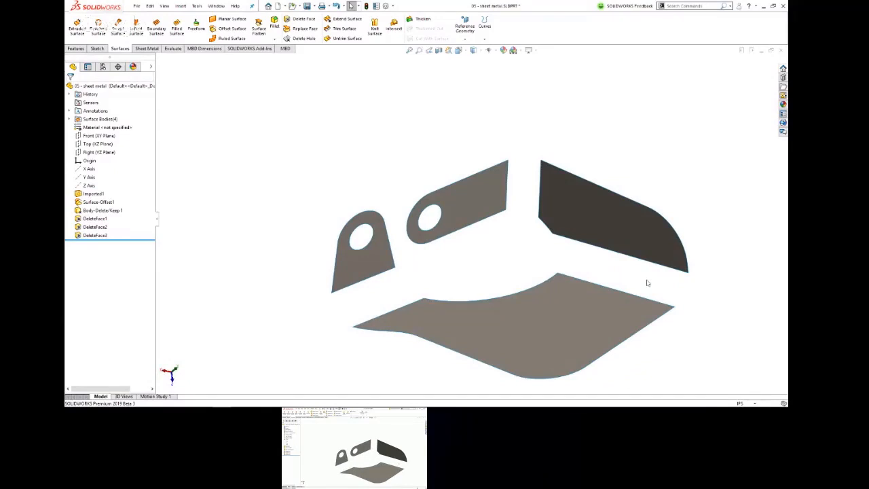
pyautogui.click(344, 20)
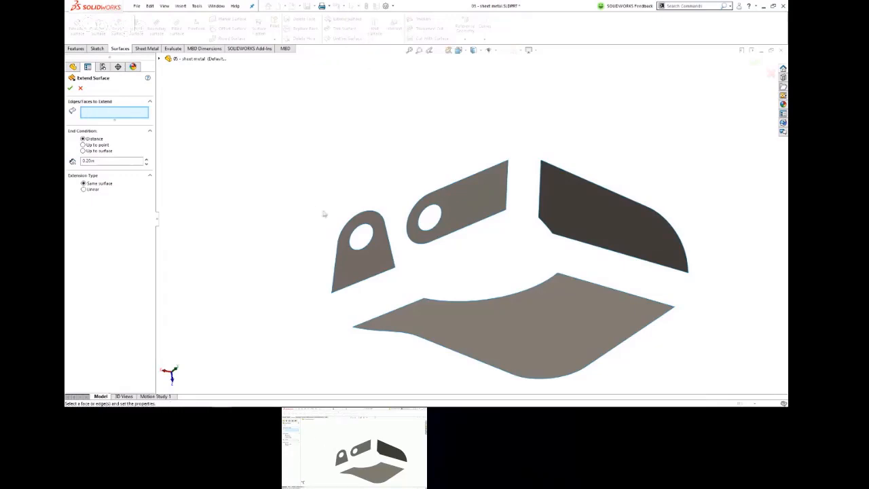
pyautogui.click(371, 278)
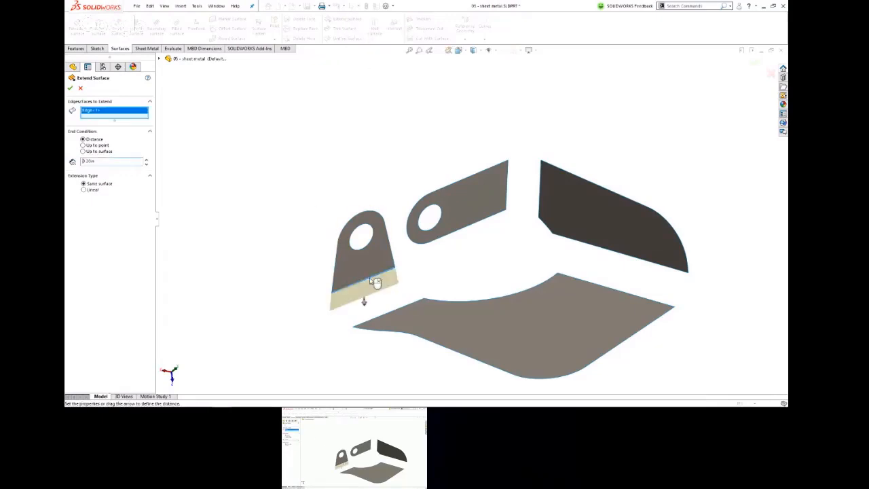
pyautogui.moveTo(364, 302); pyautogui.dragTo(363, 340)
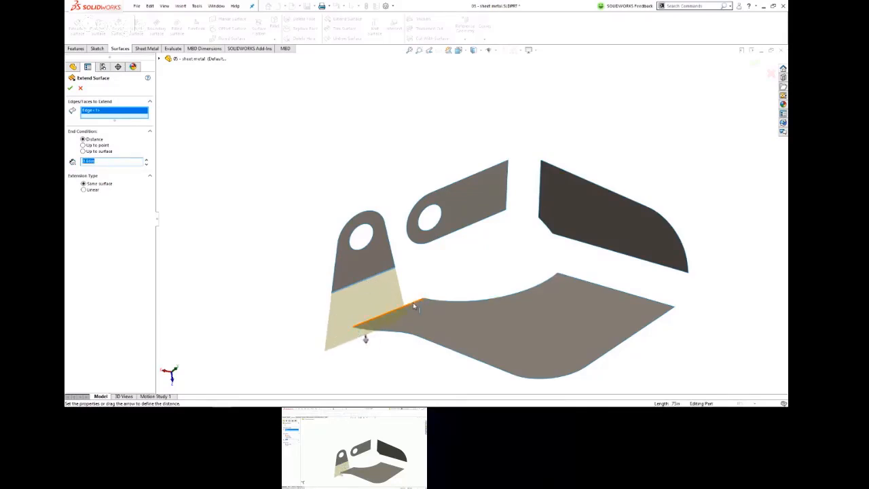
pyautogui.click(415, 305)
pyautogui.click(470, 207)
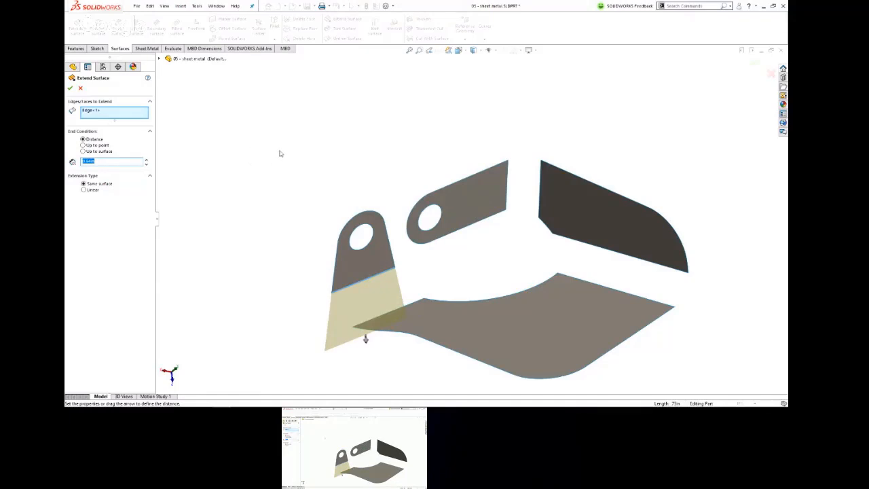
pyautogui.press('Return')
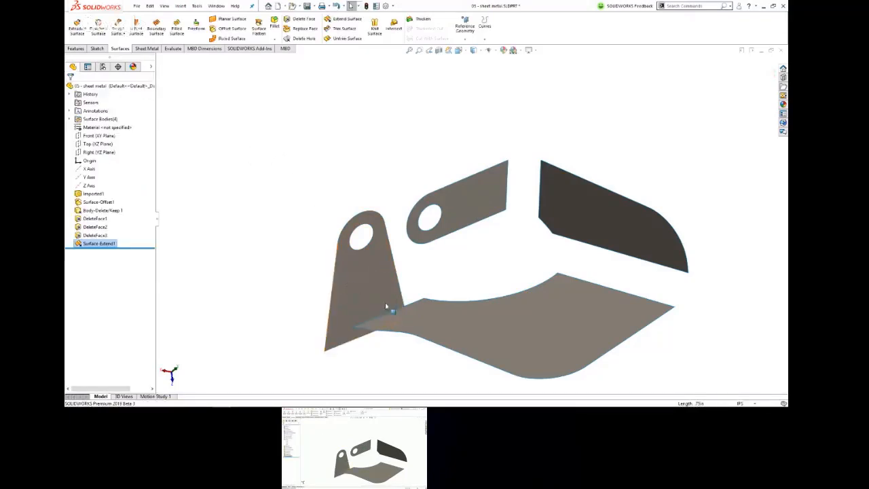
pyautogui.click(416, 304)
pyautogui.press('Return')
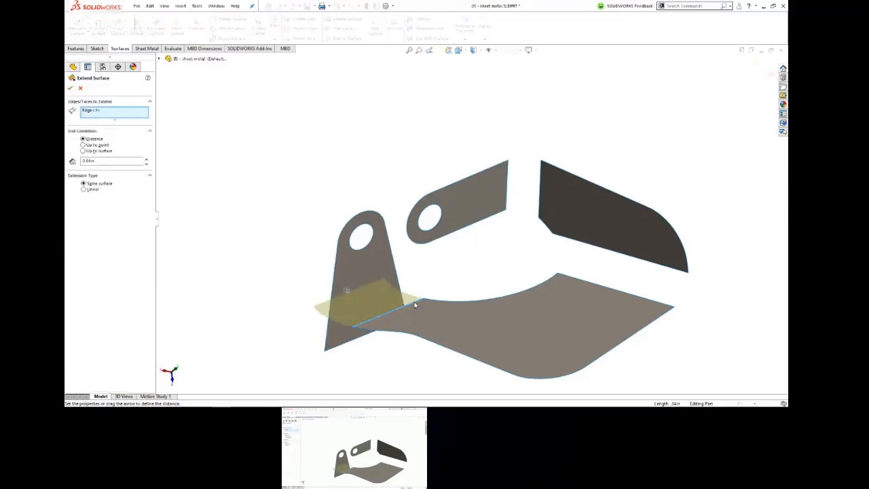
pyautogui.press('Return')
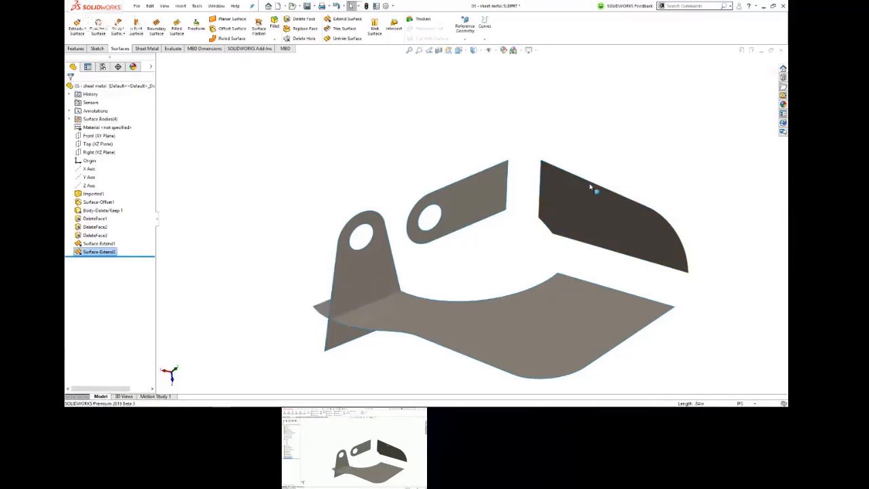
# Step: Extend the long holed tab's end edge and the side wall's facing edge by the same distance so they cross
pyautogui.click(507, 178)
pyautogui.press('Return')
pyautogui.press('Return')
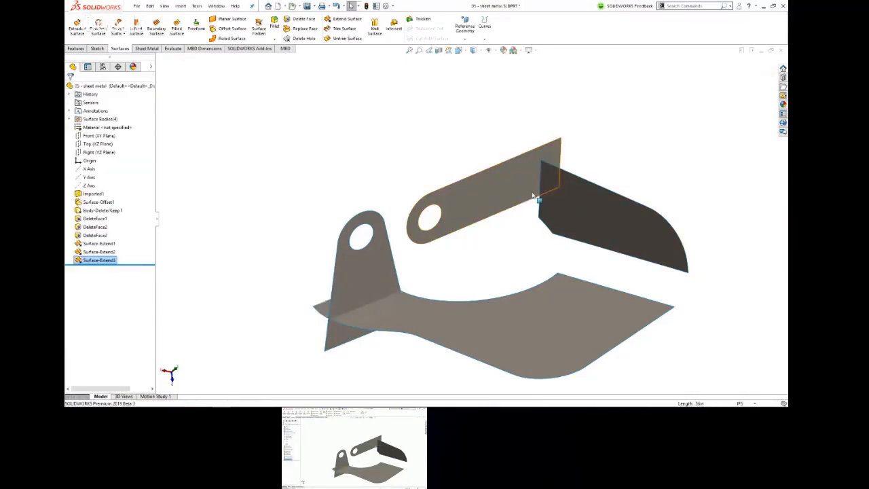
pyautogui.click(538, 200)
# Step: Extend the side wall's lower edge and the base's facing edge by the same distance so they cross
pyautogui.press('Return')
pyautogui.press('Return')
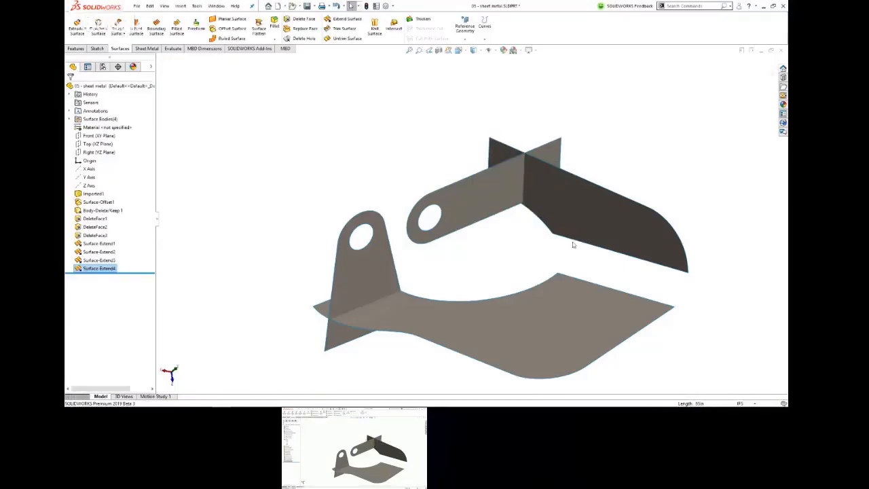
pyautogui.click(572, 242)
pyautogui.press('Return')
pyautogui.press('Return')
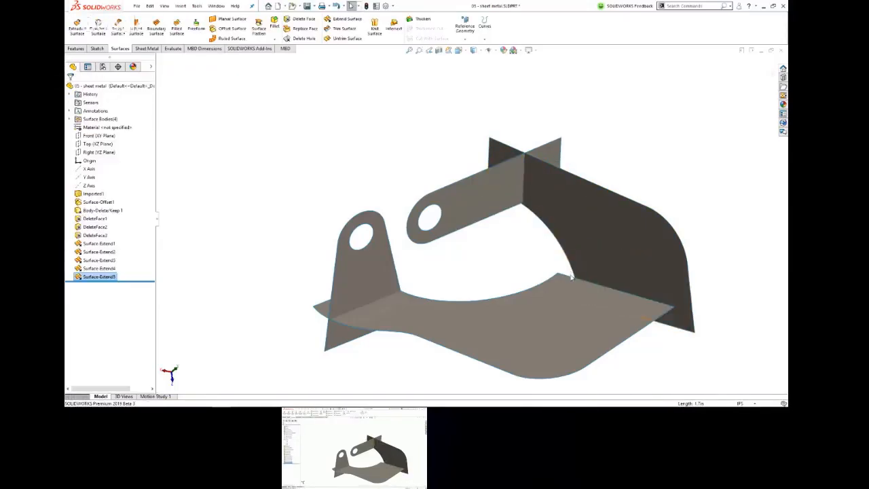
pyautogui.click(571, 275)
pyautogui.press('Return')
pyautogui.press('Return')
# Step: Inspect the crossing extended surfaces and expand the list of surface bodies
pyautogui.moveTo(508, 262); pyautogui.dragTo(508, 225, button='middle')
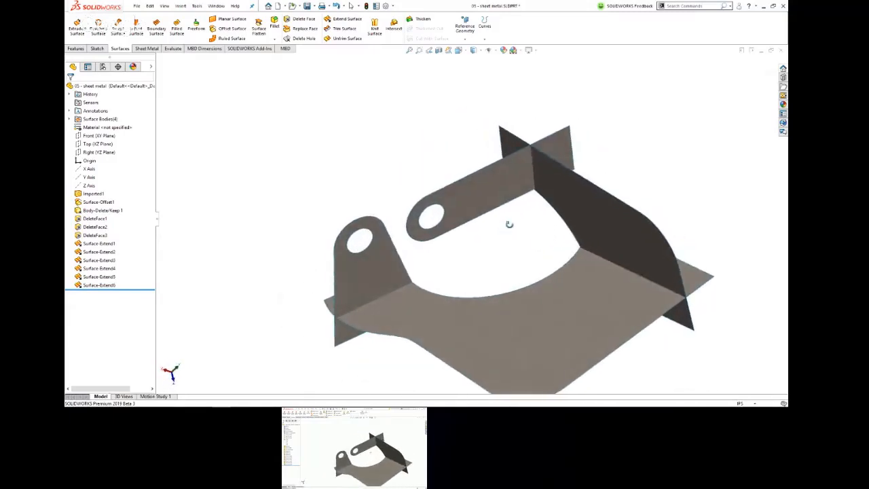
pyautogui.click(68, 119)
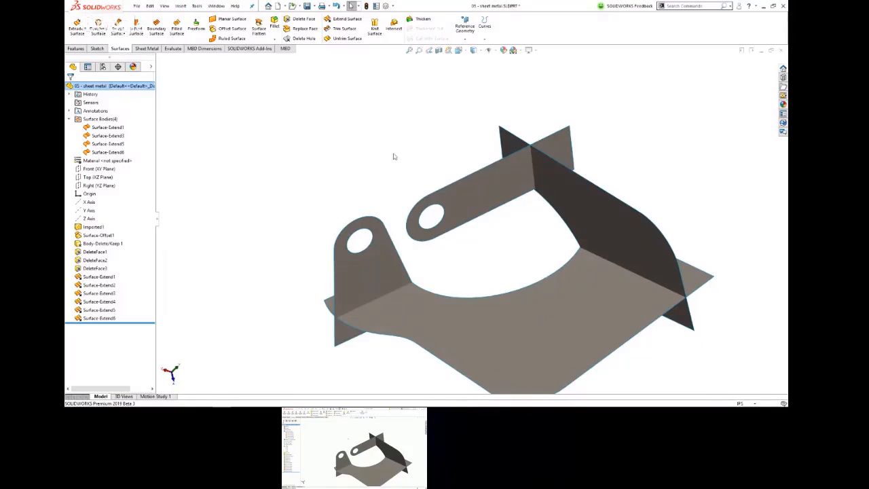
pyautogui.moveTo(459, 172); pyautogui.dragTo(461, 146, button='middle')
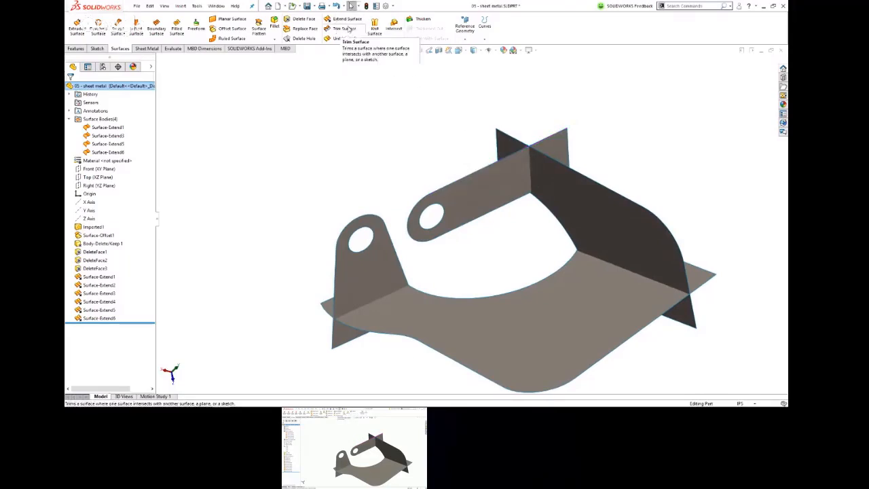
# Step: Create a 0.10 in face fillet between the short tab and the base, reversing both face directions so it follows the inner corner
pyautogui.click(274, 23)
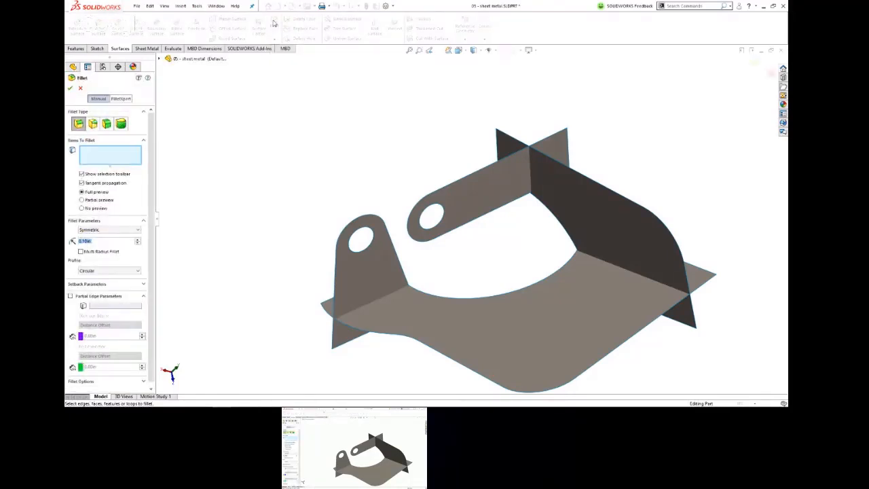
pyautogui.click(108, 125)
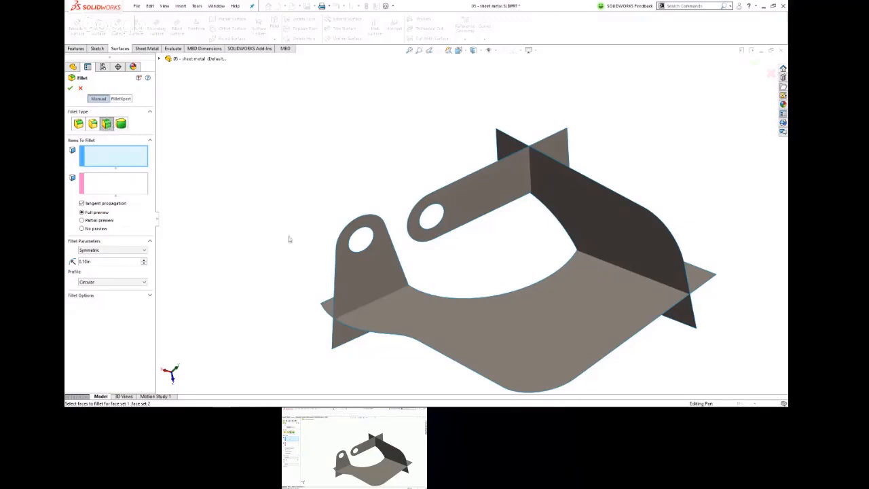
pyautogui.click(390, 269)
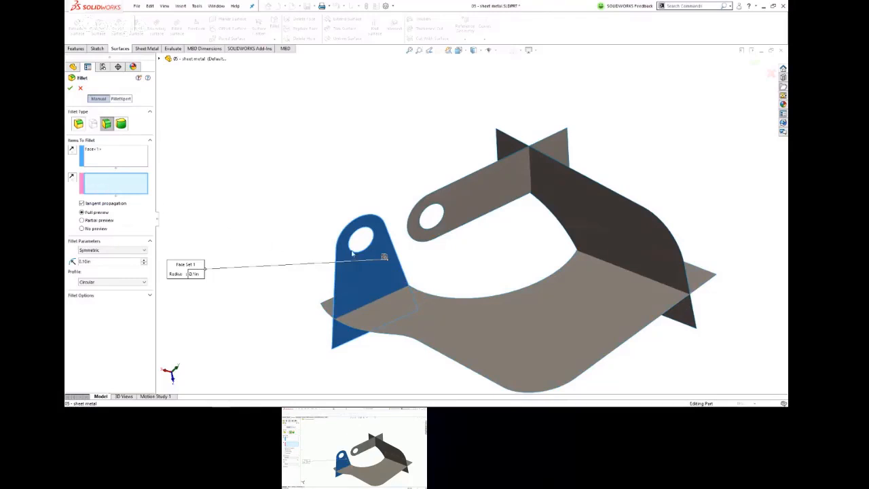
pyautogui.click(432, 310)
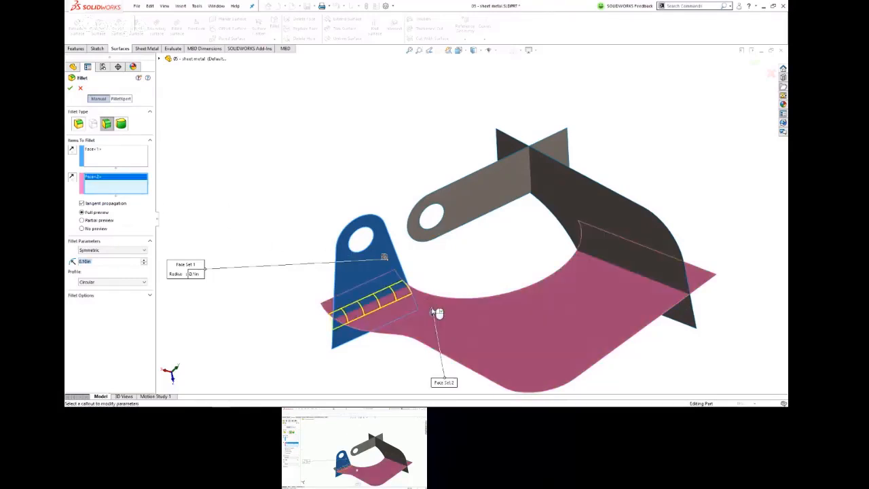
pyautogui.moveTo(438, 301); pyautogui.dragTo(465, 266, button='middle')
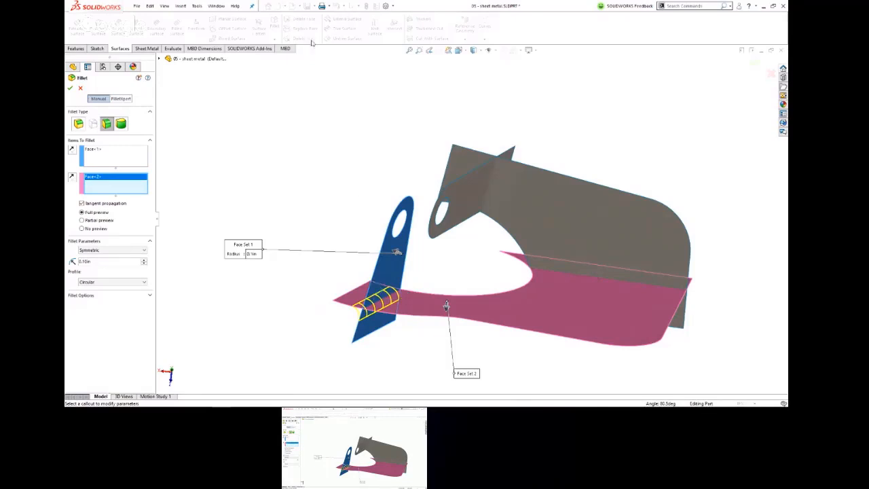
pyautogui.click(72, 149)
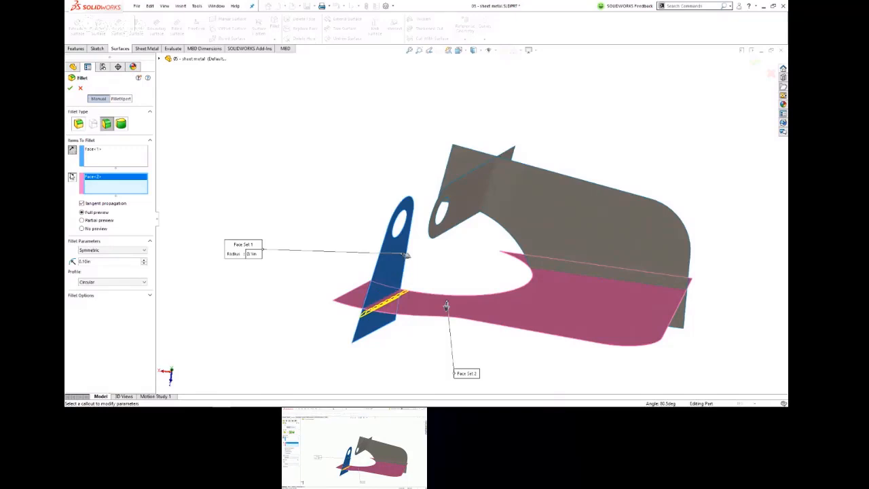
pyautogui.click(72, 176)
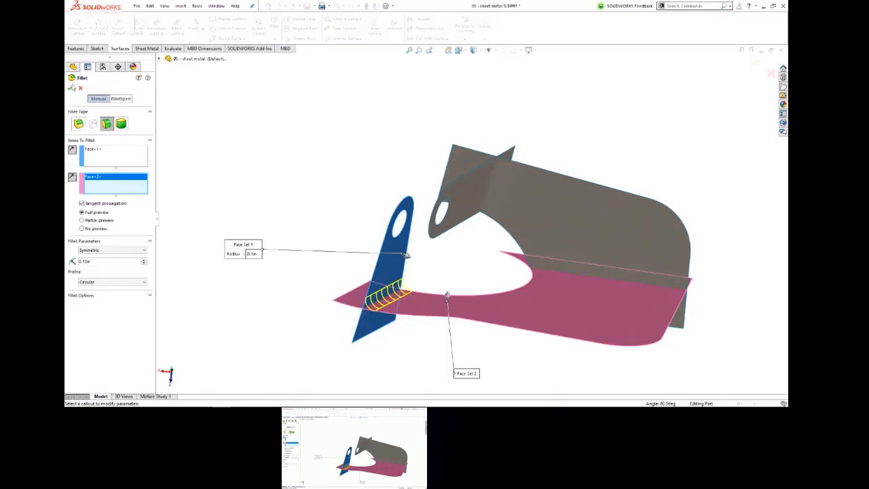
pyautogui.click(69, 89)
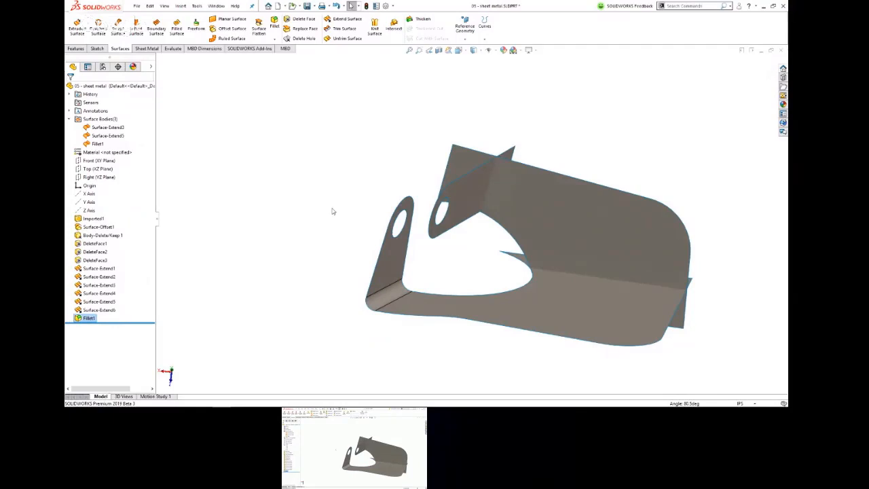
# Step: Create a 0.10 in face fillet between the long holed tab and the side wall, with both face directions reversed
pyautogui.moveTo(508, 174); pyautogui.dragTo(478, 179, button='middle')
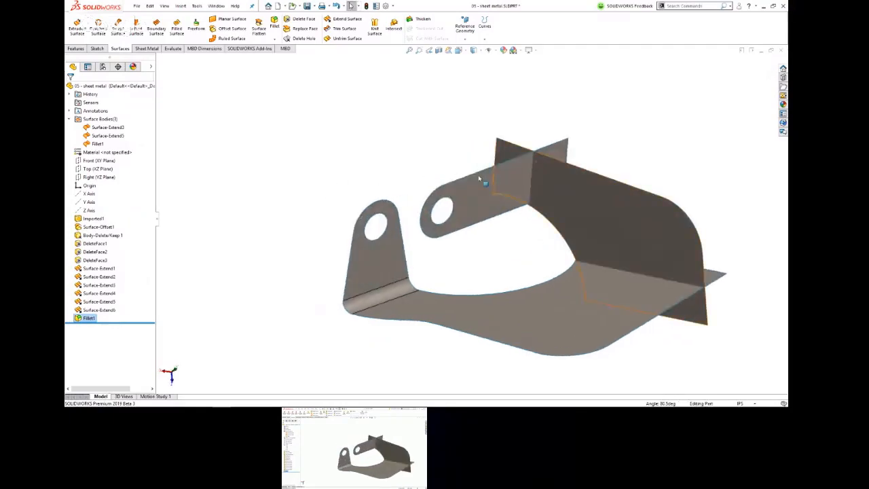
pyautogui.press('Return')
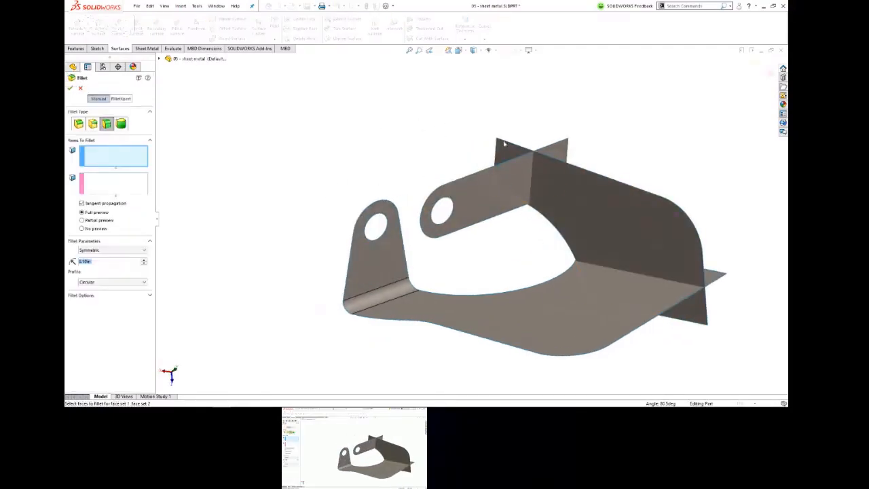
pyautogui.click(491, 188)
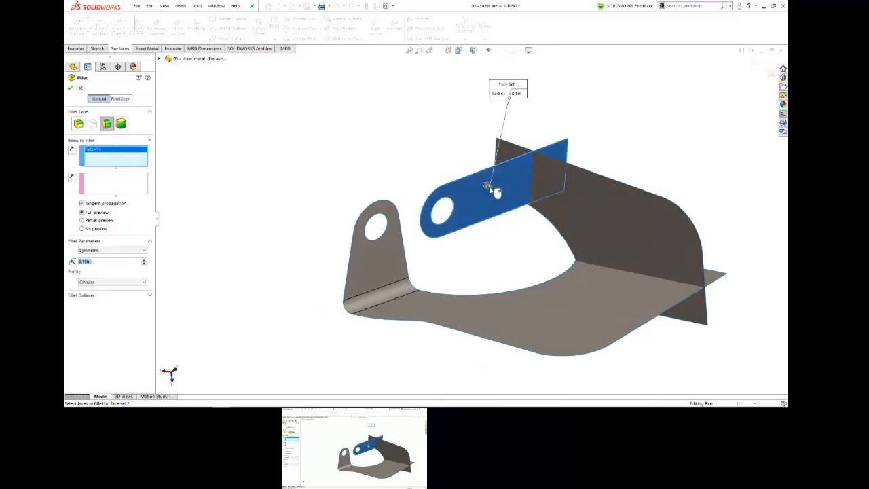
pyautogui.click(593, 194)
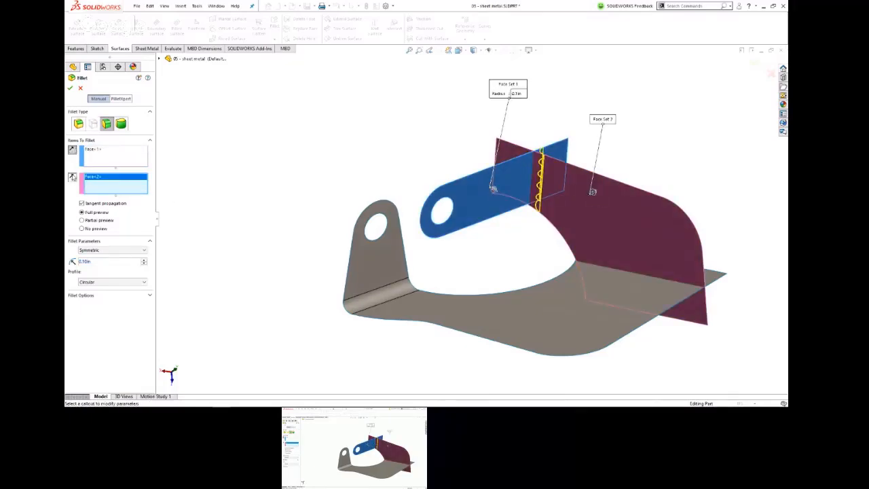
pyautogui.press('Return')
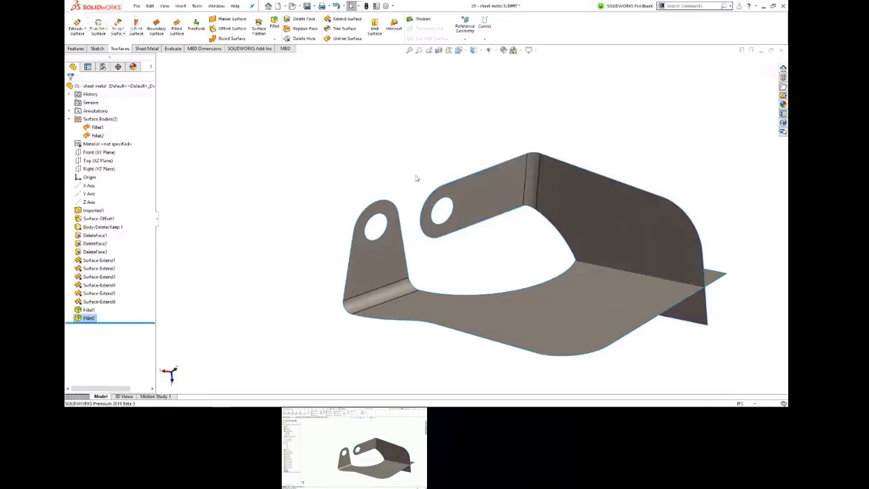
# Step: Create a 0.10 in face fillet between the side wall and the base, with both face directions reversed
pyautogui.press('Return')
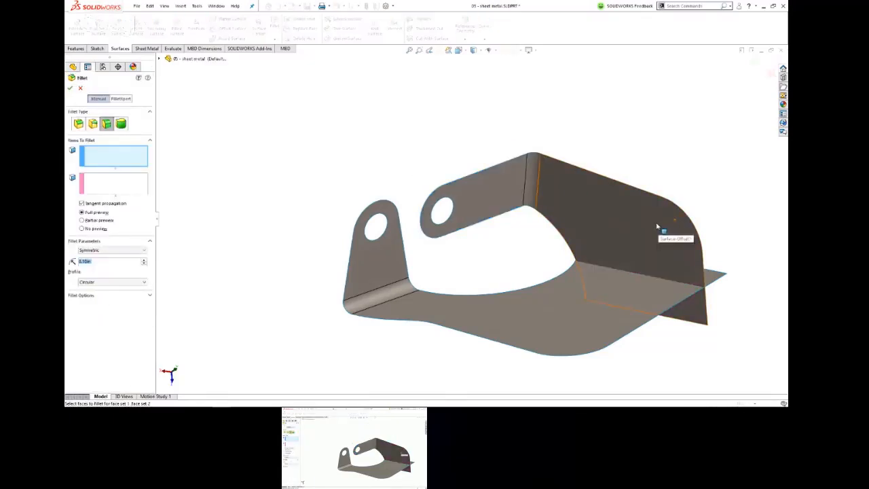
pyautogui.click(660, 224)
pyautogui.click(615, 295)
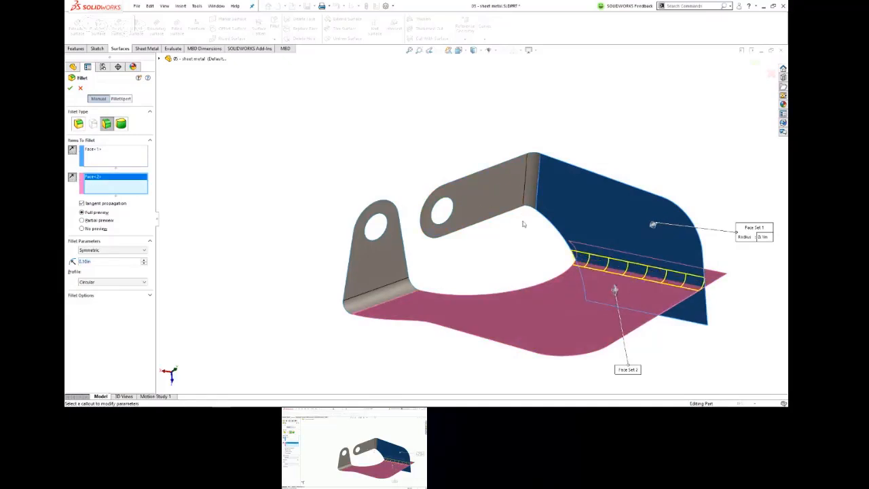
pyautogui.press('Return')
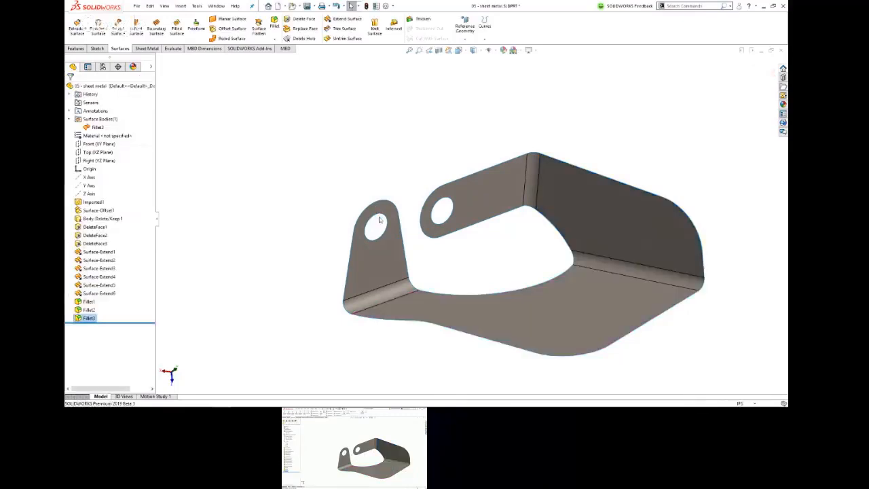
# Step: Roll the model history back to before the three fillets to review the crossing surfaces, and roll it forward again
pyautogui.moveTo(577, 199)
pyautogui.mouseDown(button='middle')
pyautogui.moveTo(514, 209)
pyautogui.moveTo(571, 194)
pyautogui.moveTo(573, 201)
pyautogui.mouseUp(button='middle')
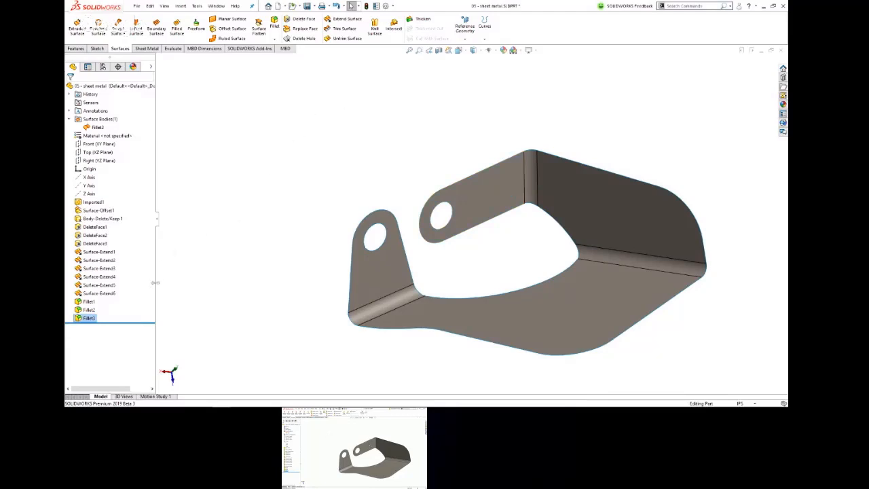
pyautogui.moveTo(148, 322); pyautogui.dragTo(147, 299)
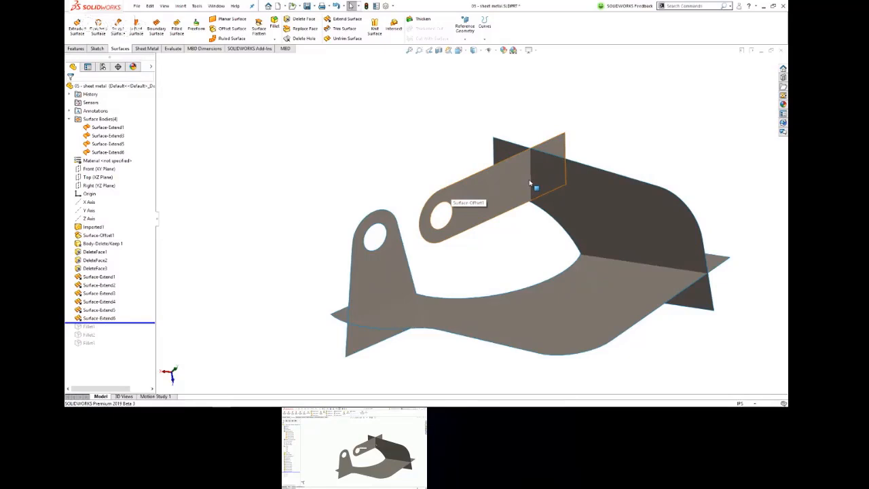
pyautogui.click(149, 323)
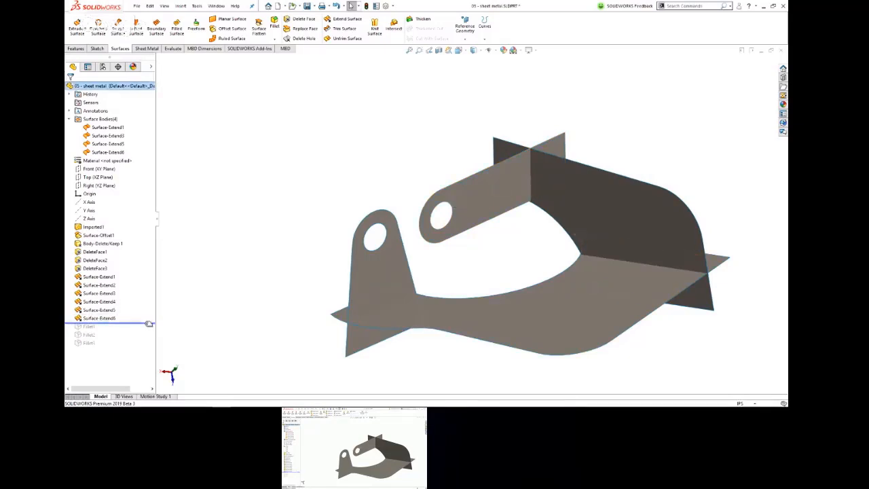
pyautogui.moveTo(149, 324); pyautogui.dragTo(146, 347)
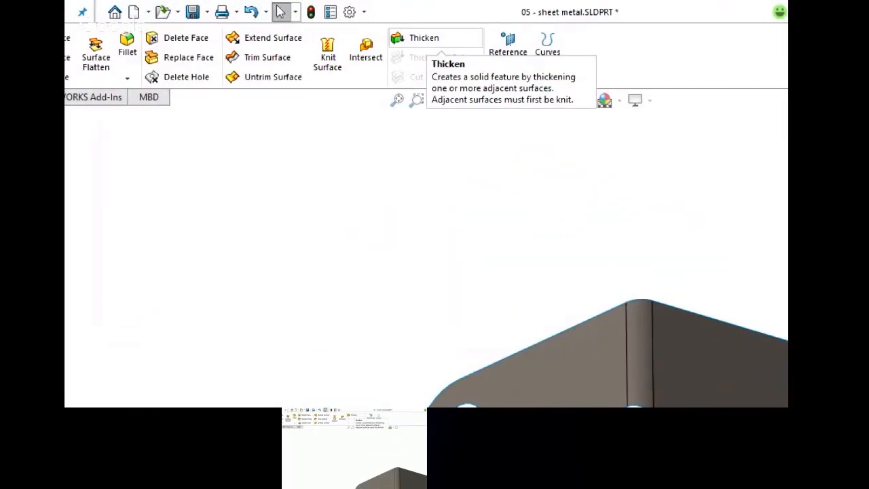
# Step: Thicken the filleted surface body by 0.06 in toward its outer side
pyautogui.click(415, 38)
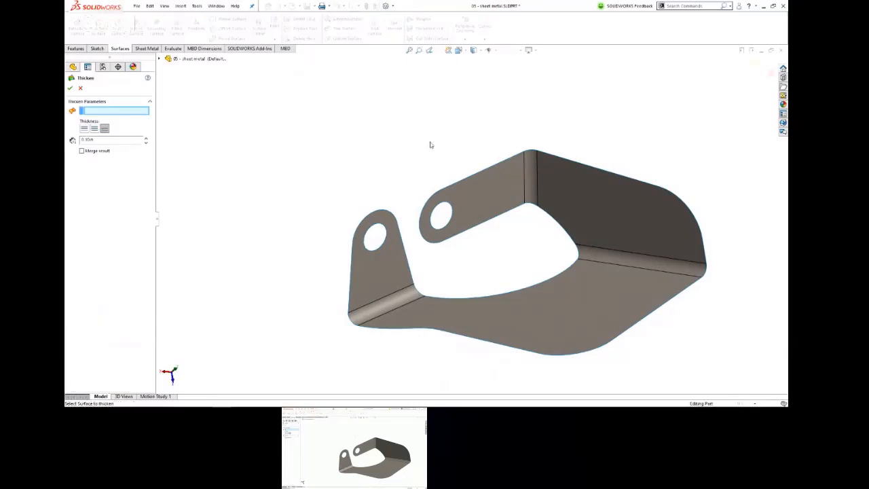
pyautogui.click(588, 298)
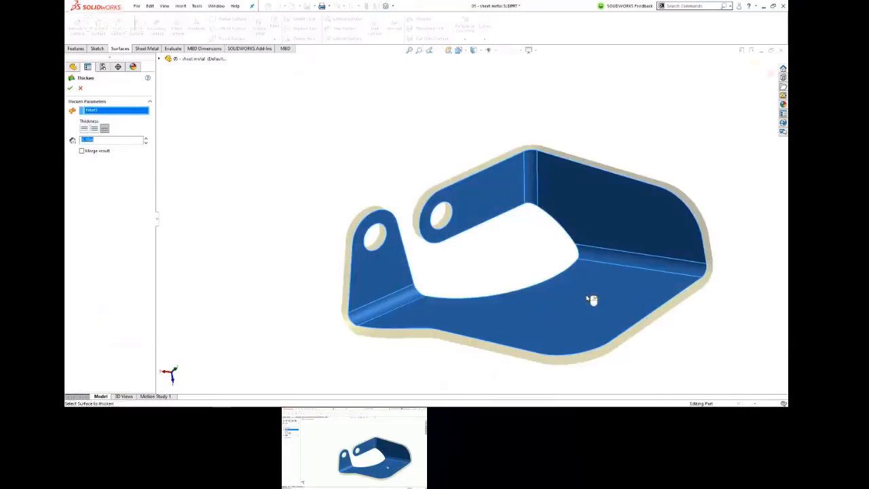
pyautogui.click(94, 129)
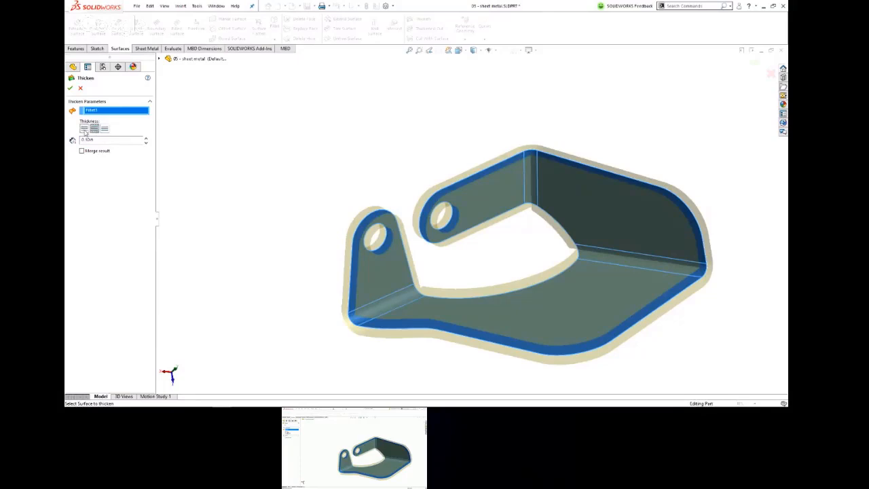
pyautogui.click(105, 129)
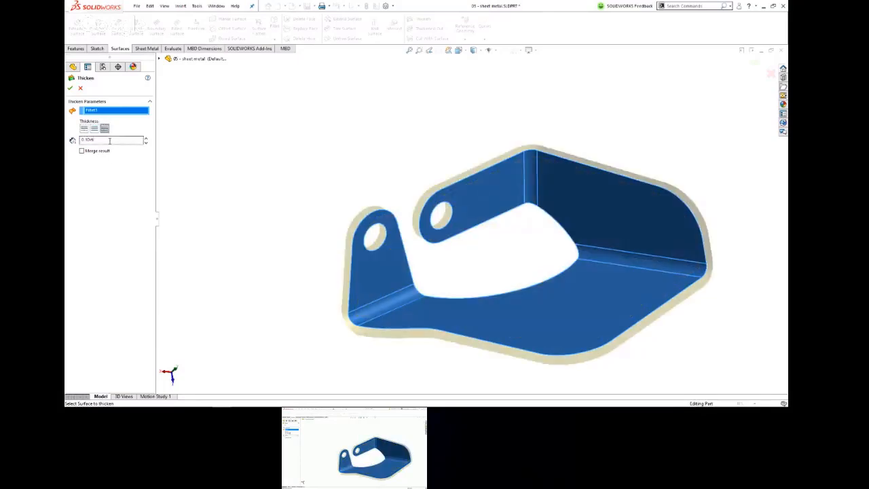
pyautogui.doubleClick(108, 140)
pyautogui.write('0.06')
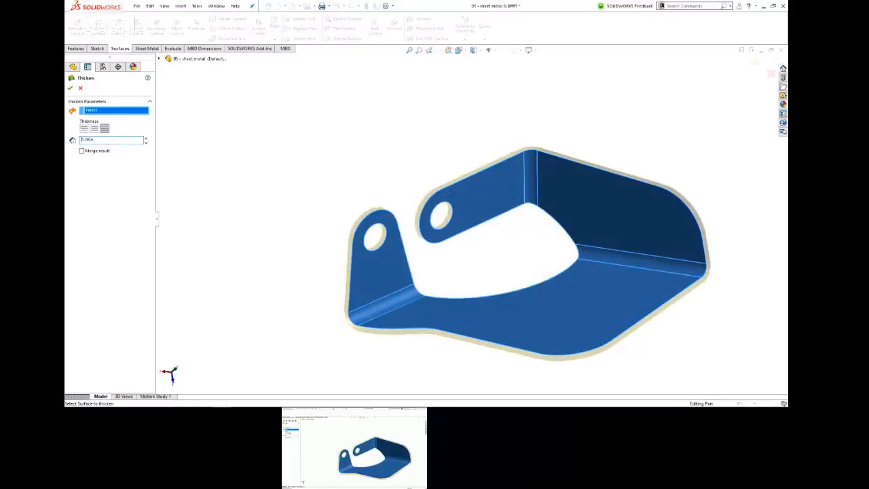
pyautogui.click(70, 88)
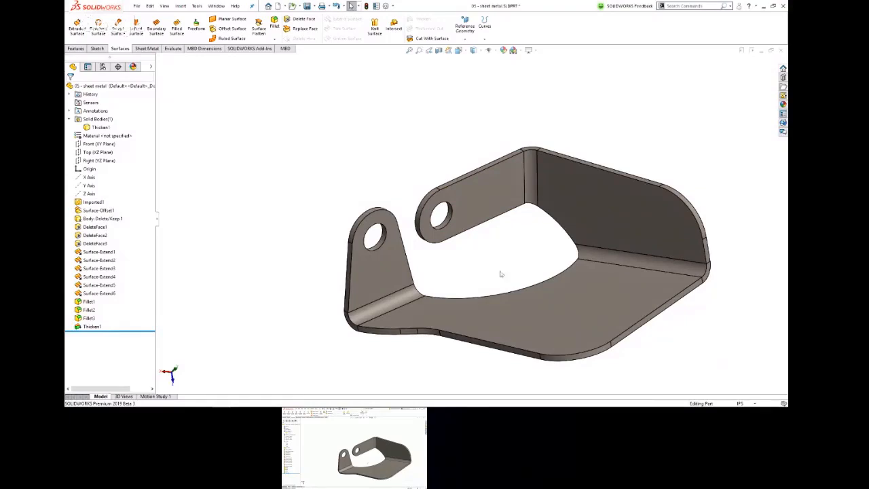
# Step: Dynamically increase the bracket's thickness to about 0.15 in and enlarge the bend radius between the short tab and the base
pyautogui.click(397, 307)
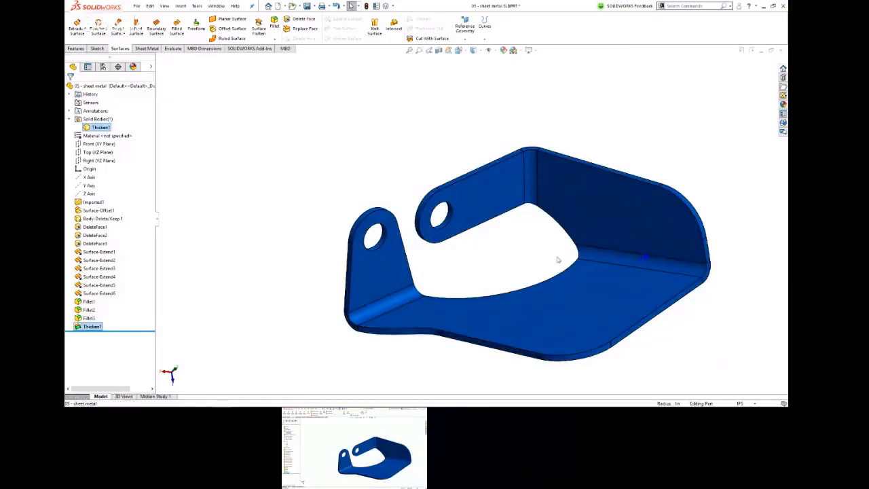
pyautogui.moveTo(647, 260)
pyautogui.mouseDown()
pyautogui.moveTo(673, 246)
pyautogui.moveTo(654, 258)
pyautogui.mouseUp()
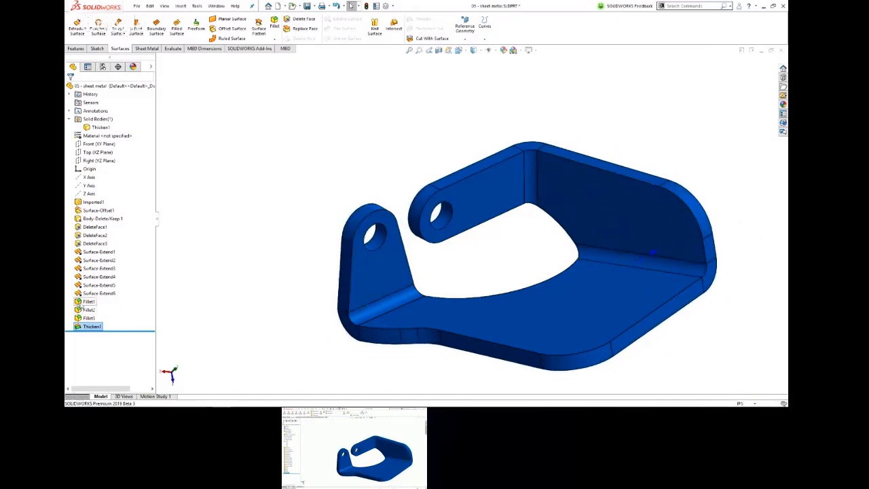
pyautogui.click(89, 302)
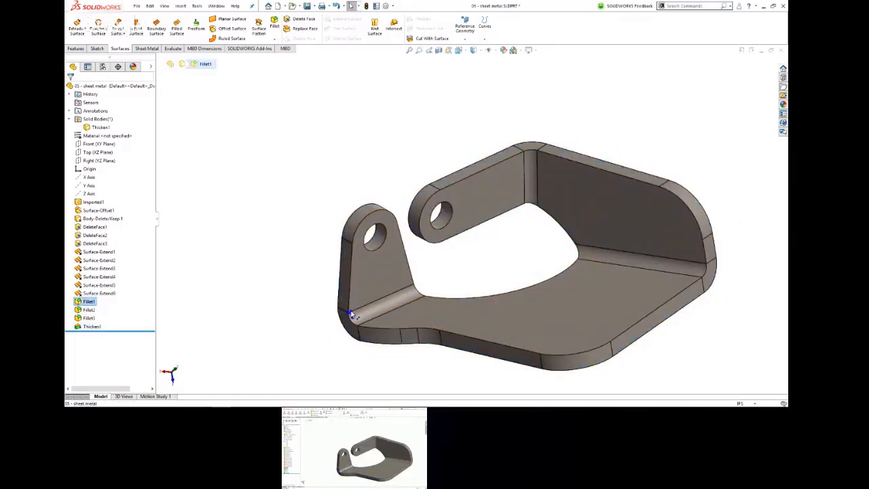
pyautogui.moveTo(349, 313); pyautogui.dragTo(350, 306)
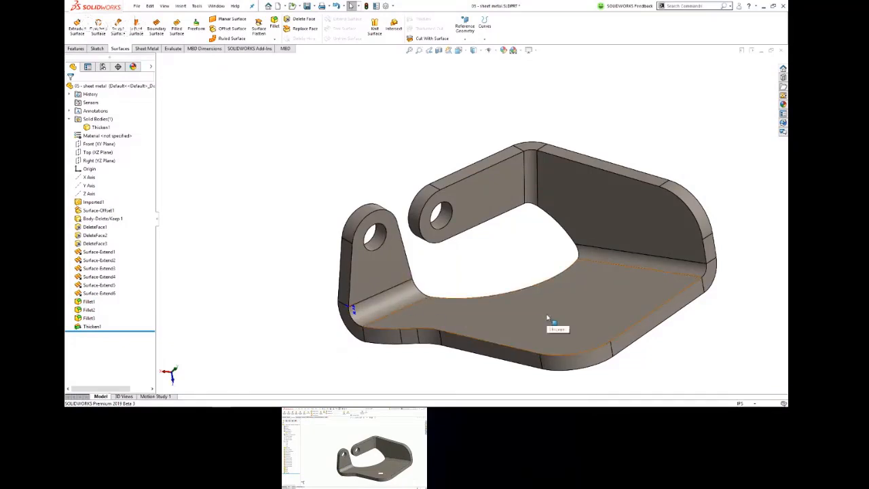
# Step: Set the bracket's thickness to 0.06 in on the model and deselect it
pyautogui.click(81, 327)
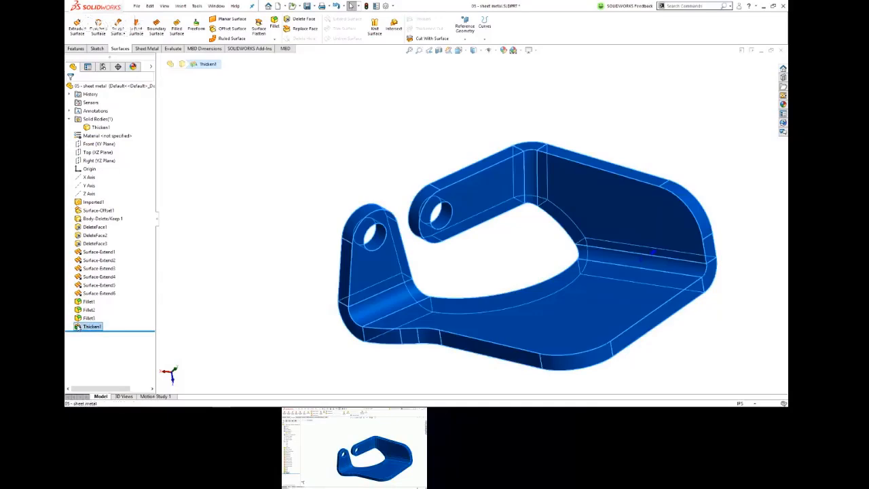
pyautogui.click(654, 253)
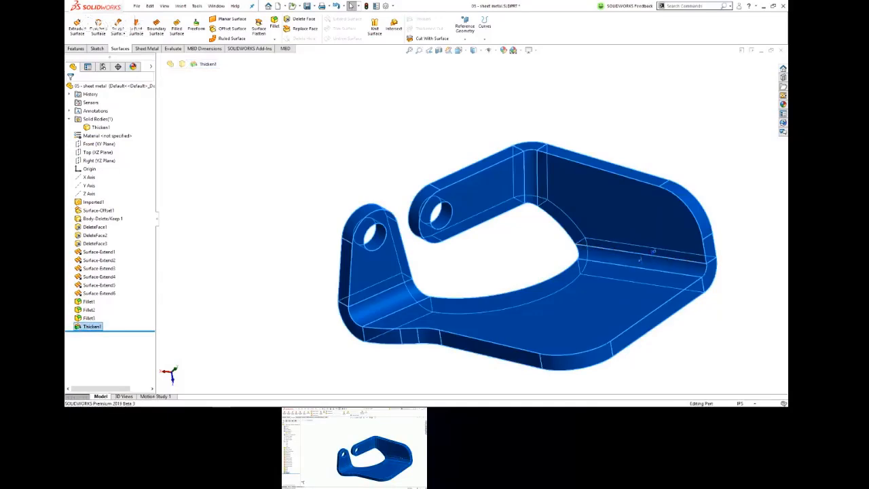
pyautogui.click(655, 253)
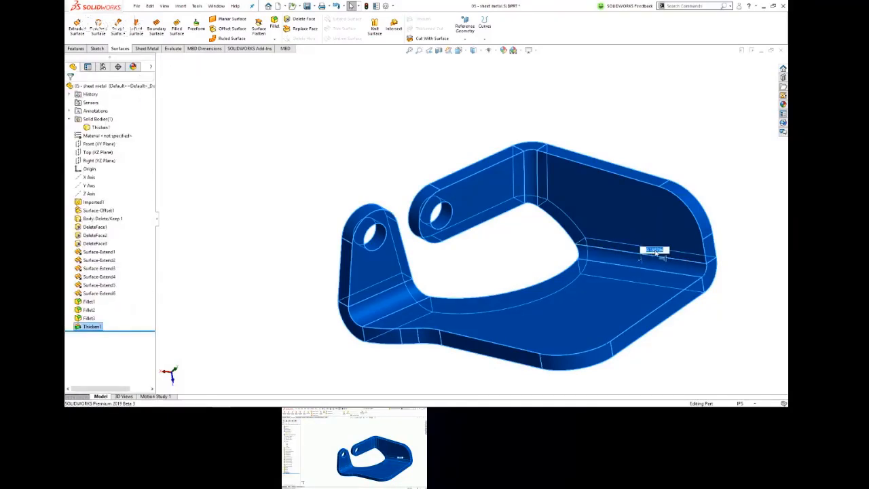
pyautogui.write('.06')
pyautogui.press('Return')
pyautogui.click(666, 74)
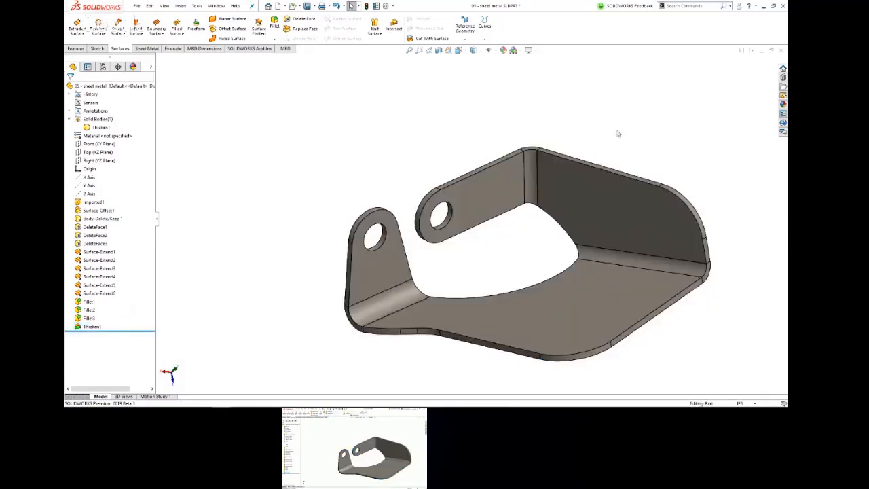
# Step: Convert the thickened bracket to sheet metal with Insert Bends, using the large flat base face as the fixed face
pyautogui.click(149, 49)
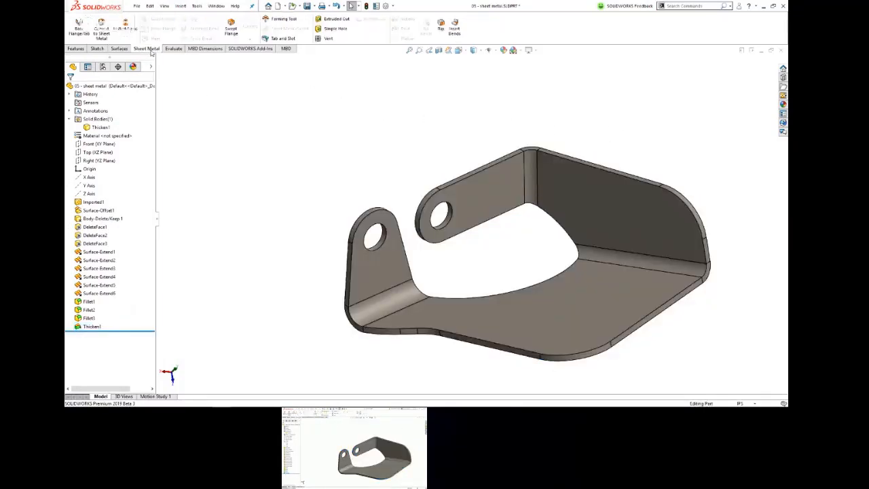
pyautogui.click(455, 30)
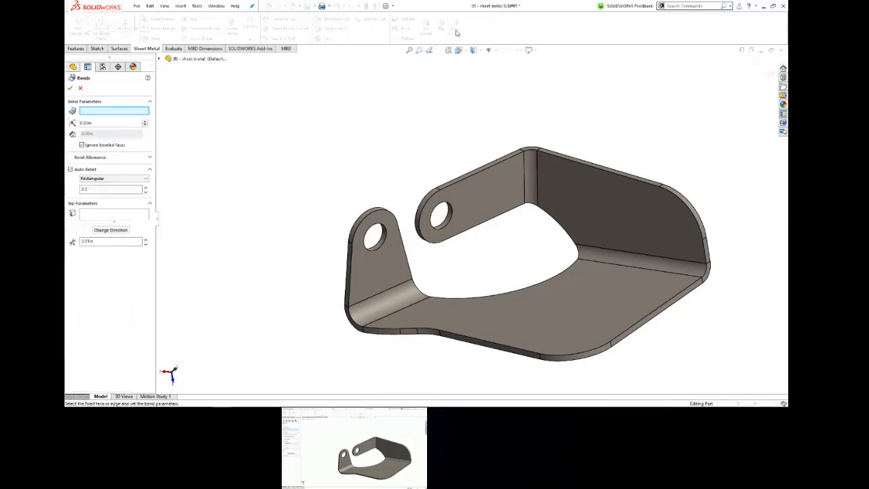
pyautogui.click(577, 316)
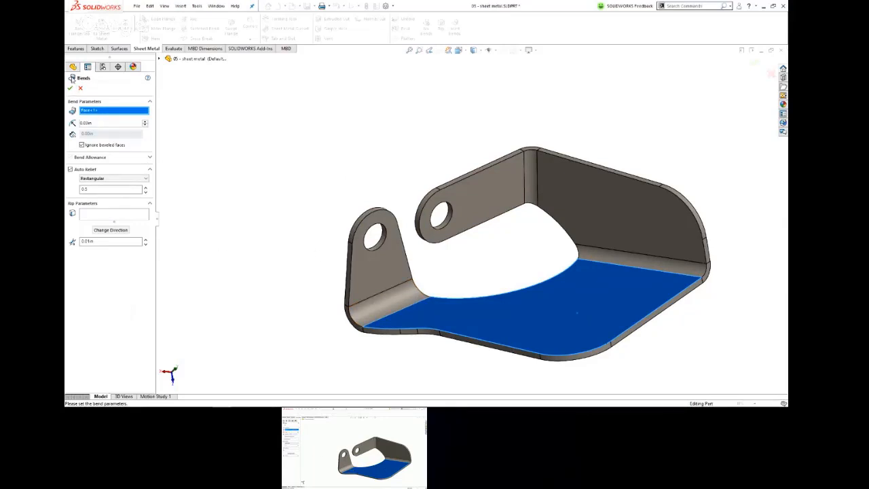
pyautogui.click(73, 90)
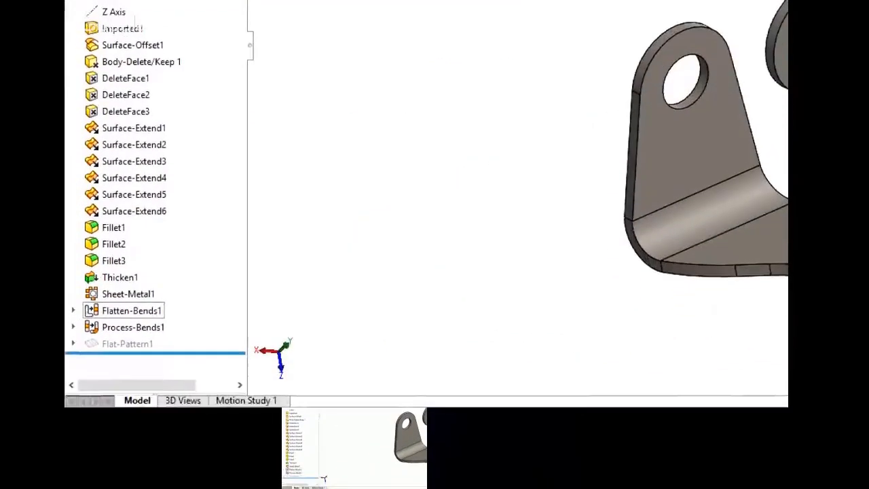
pyautogui.moveTo(184, 301)
pyautogui.mouseDown()
pyautogui.moveTo(67, 337)
pyautogui.moveTo(205, 370)
pyautogui.moveTo(165, 290)
pyautogui.mouseUp()
pyautogui.press('Escape')
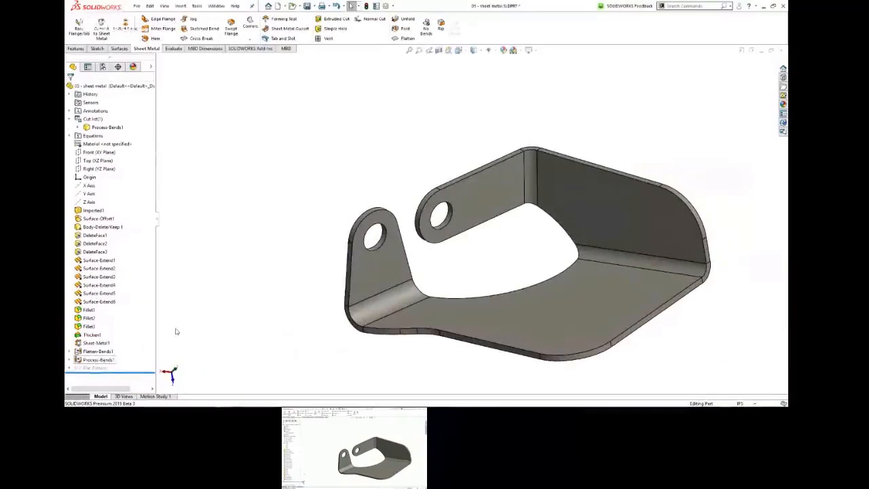
# Step: Flatten the bracket to inspect its flat pattern, fold it back, and switch to the Imported Sheetmetal presentation
pyautogui.click(407, 38)
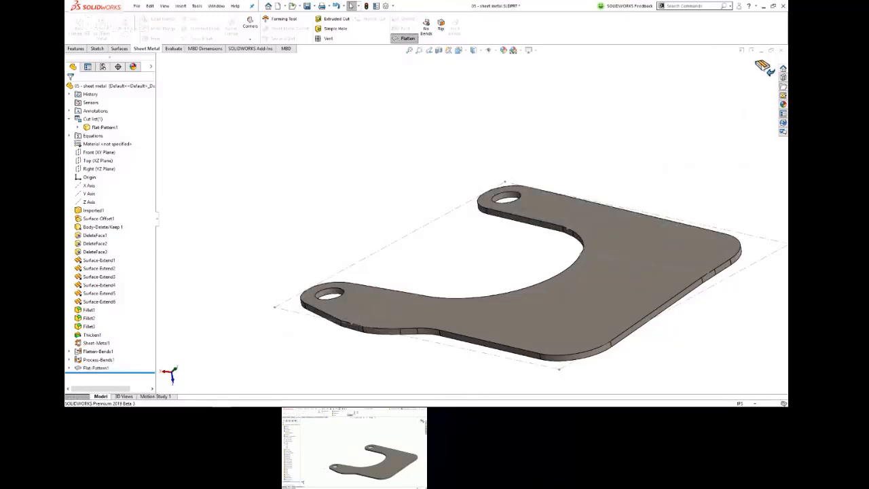
pyautogui.click(763, 67)
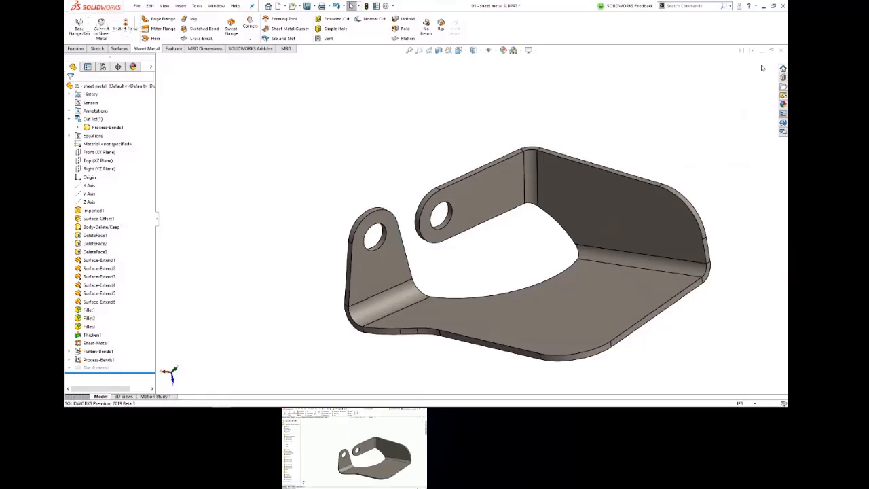
pyautogui.hotkey('alt', 'Tab')
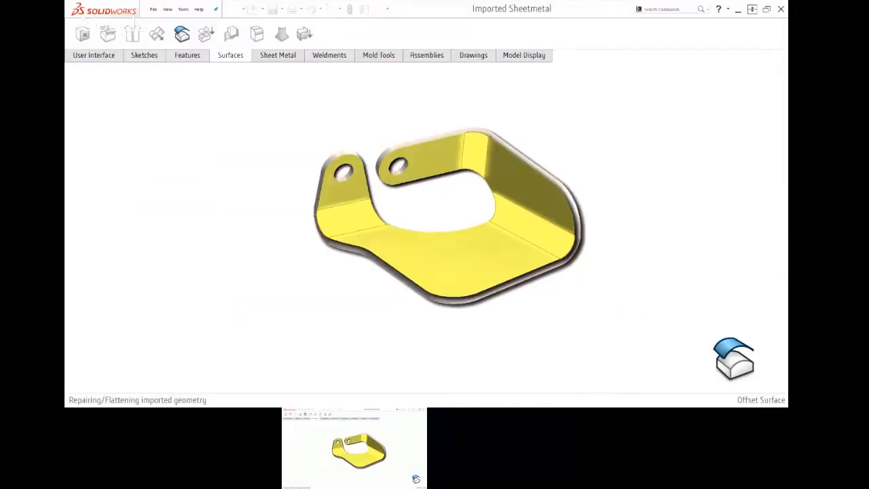
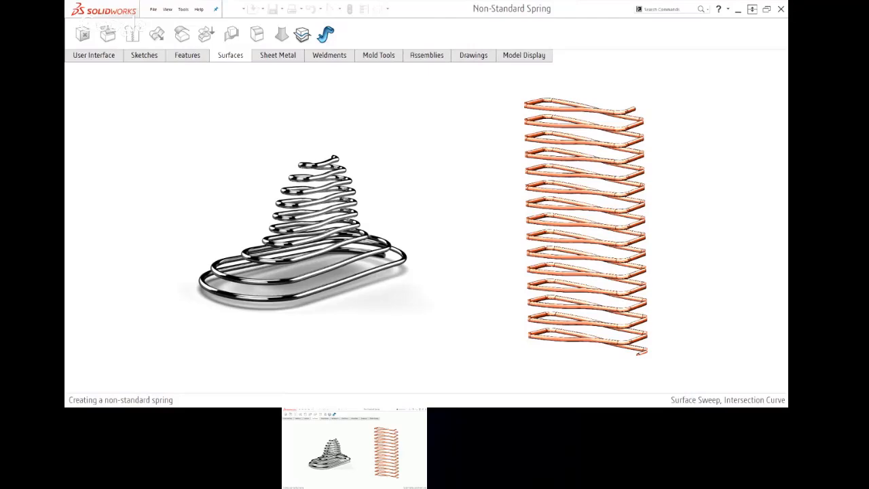
# Step: Switch to SOLIDWORKS, close the sheet metal bracket part and open the recent part Rectangular Spring-START
pyautogui.hotkey('alt', 'Tab')
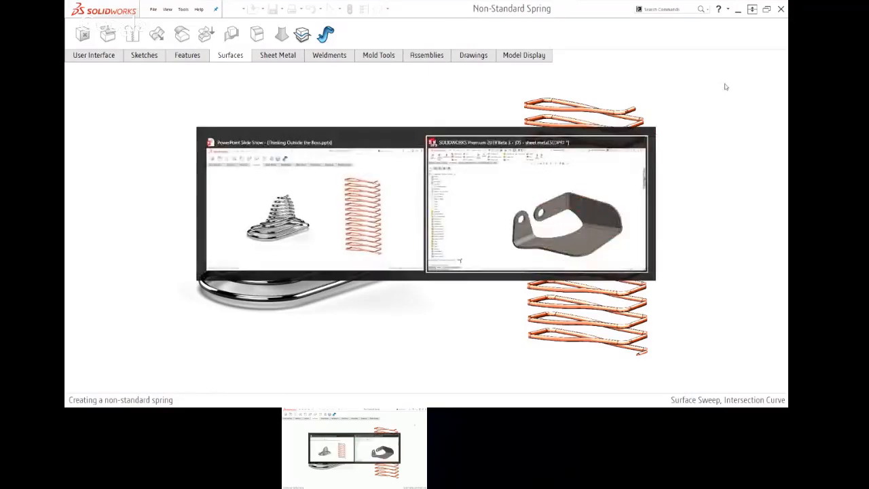
pyautogui.hotkey('ctrl', 'w')
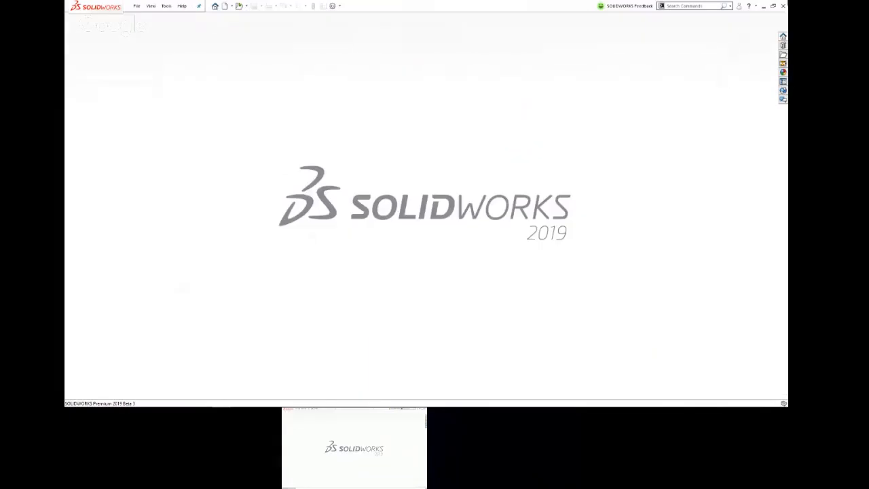
pyautogui.press('r')
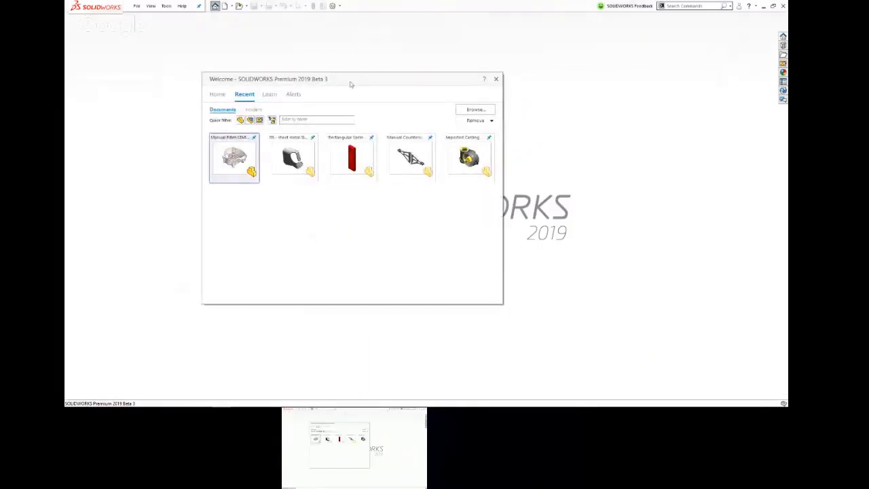
pyautogui.click(349, 151)
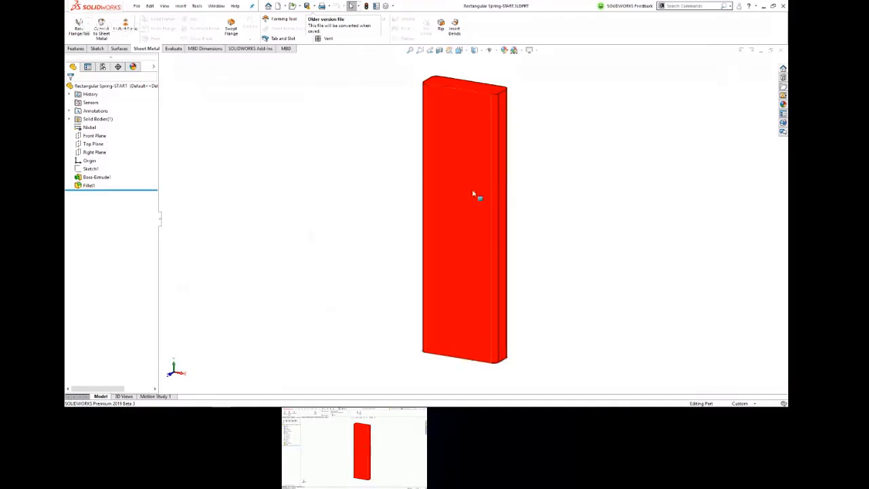
pyautogui.click(462, 207)
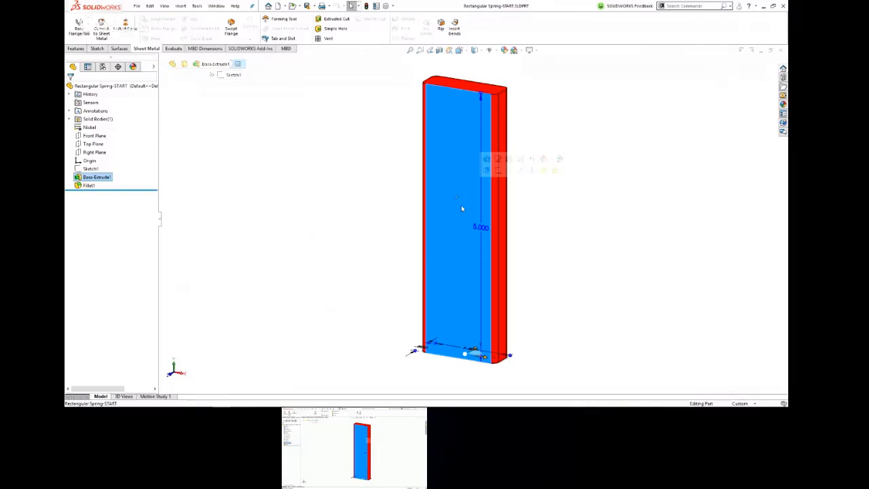
pyautogui.click(577, 110)
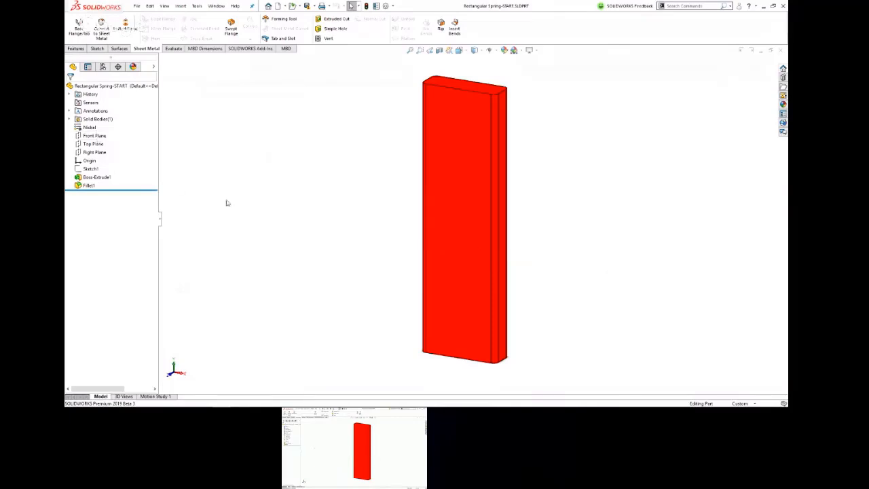
# Step: Start a sketch on the Front Plane and draw a near-vertical line from the block's base to just above its upper end
pyautogui.click(93, 137)
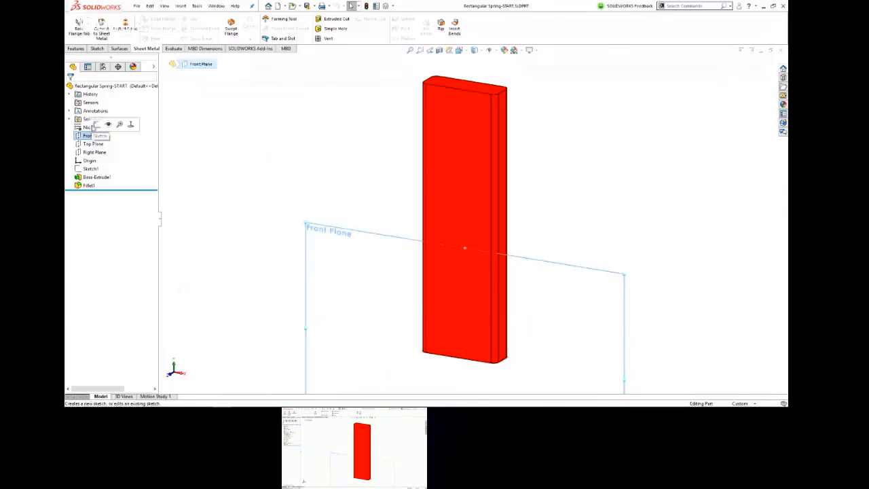
pyautogui.click(97, 124)
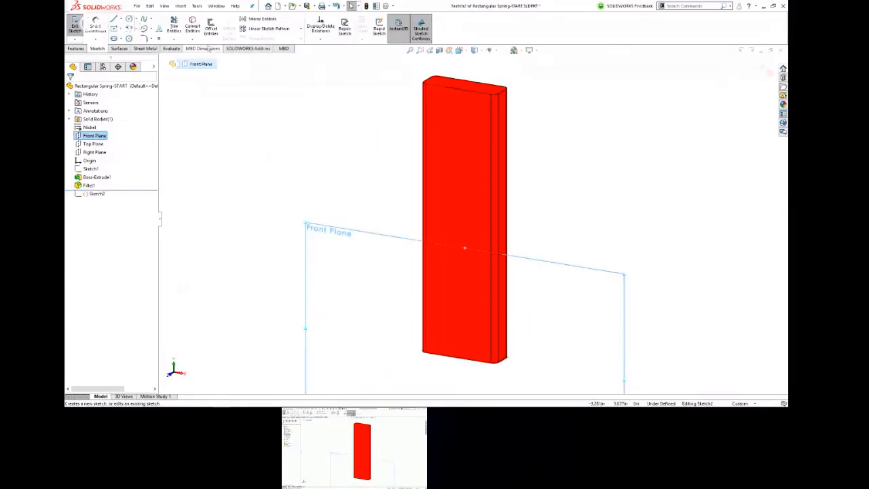
pyautogui.click(114, 19)
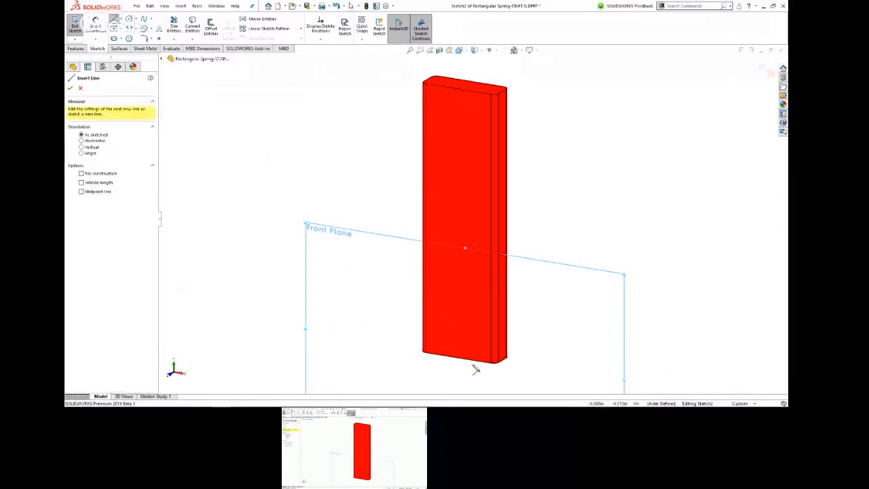
pyautogui.moveTo(460, 357)
pyautogui.mouseDown()
pyautogui.moveTo(452, 105)
pyautogui.moveTo(465, 73)
pyautogui.mouseUp()
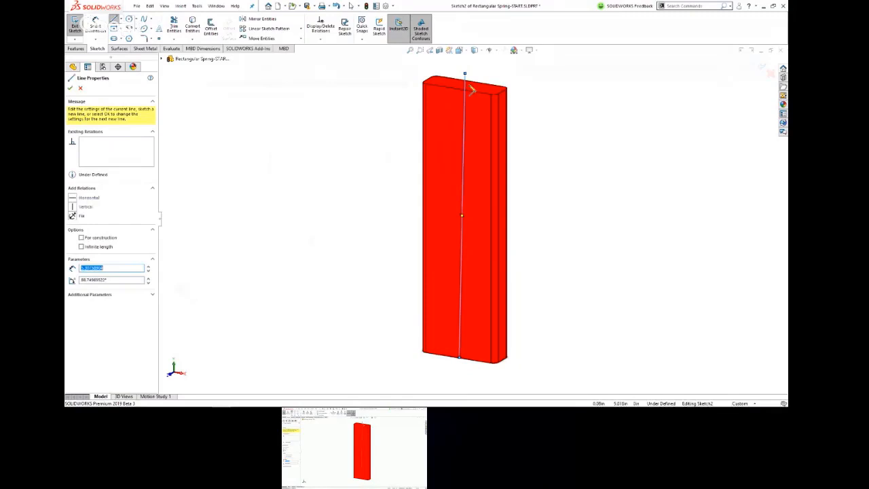
pyautogui.press('Escape')
# Step: Move the sketch line's lower endpoint onto the origin at the block's base
pyautogui.click(461, 357)
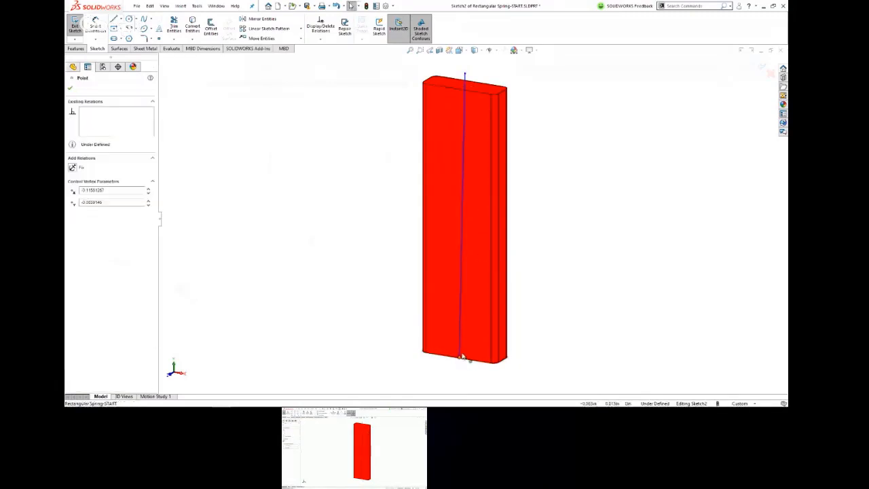
pyautogui.scroll(-2, 475, 348)
pyautogui.moveTo(475, 345); pyautogui.dragTo(456, 366, button='middle')
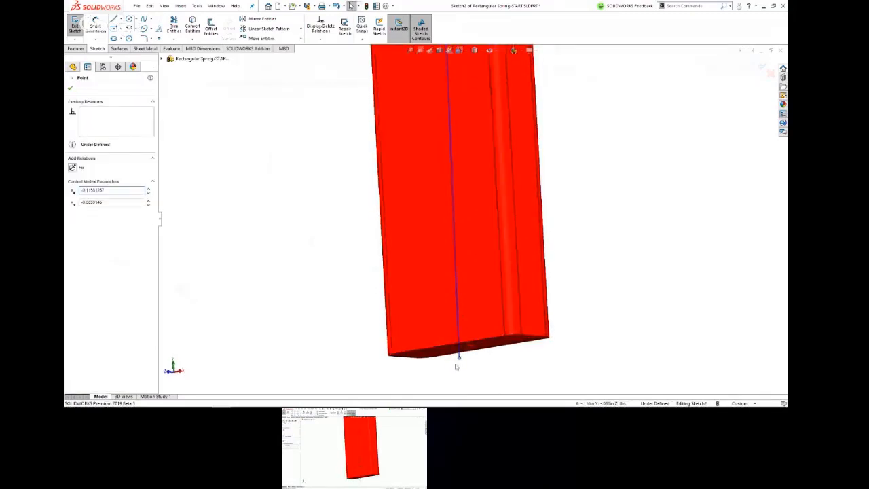
pyautogui.press('Escape')
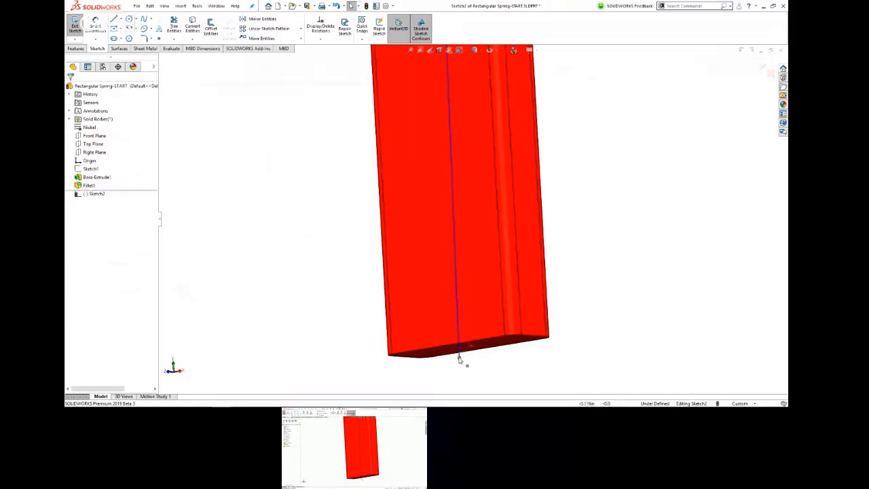
pyautogui.click(461, 358)
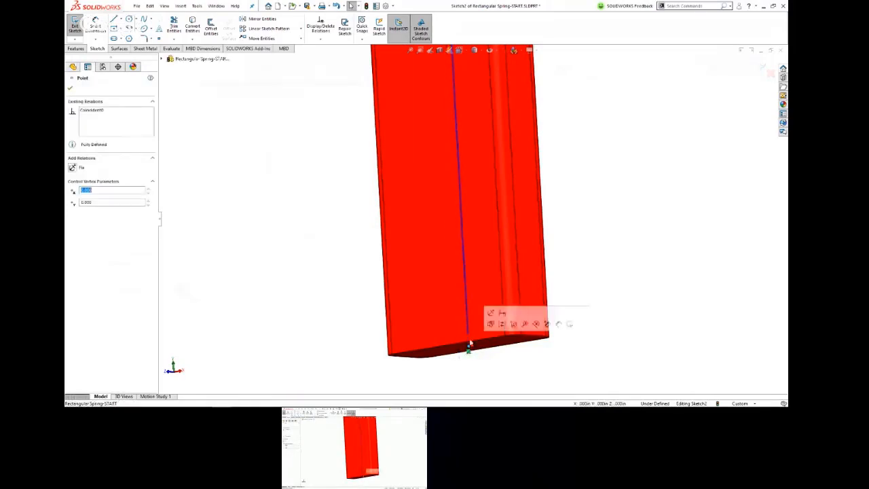
# Step: Make the line's upper endpoint coincident with the block's top face
pyautogui.scroll(7, 469, 342)
pyautogui.moveTo(492, 116); pyautogui.dragTo(484, 162, button='middle')
pyautogui.scroll(-4, 467, 116)
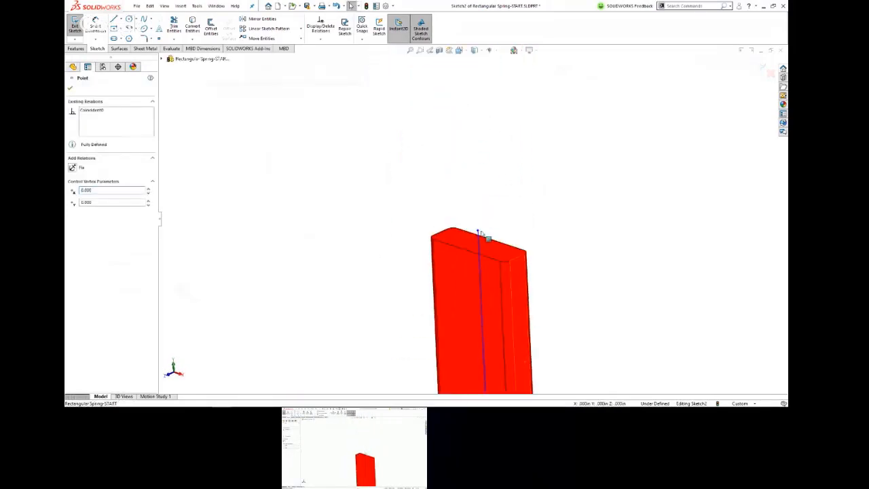
pyautogui.click(477, 232)
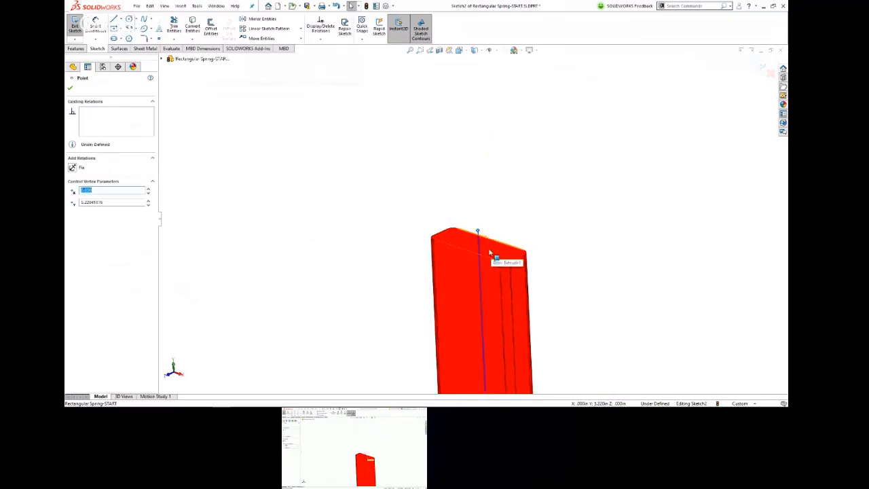
pyautogui.keyDown('ctrl'); pyautogui.click(489, 252); pyautogui.keyUp('ctrl')
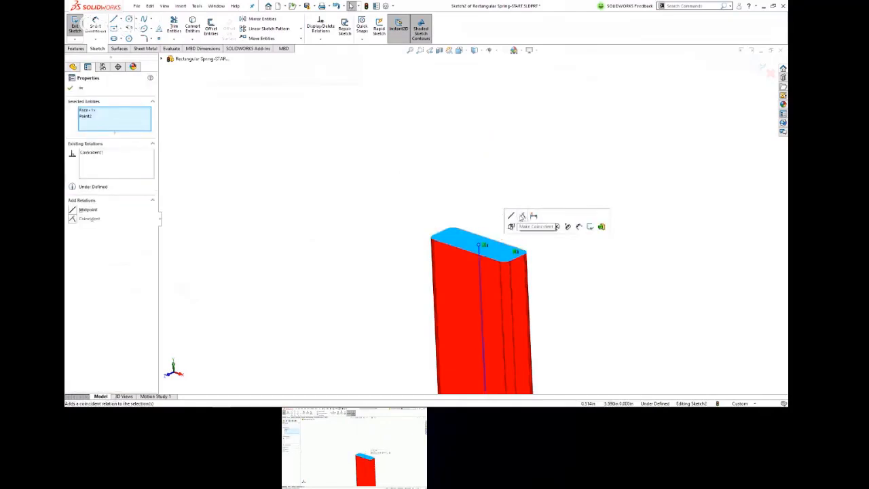
pyautogui.click(522, 217)
pyautogui.click(480, 246)
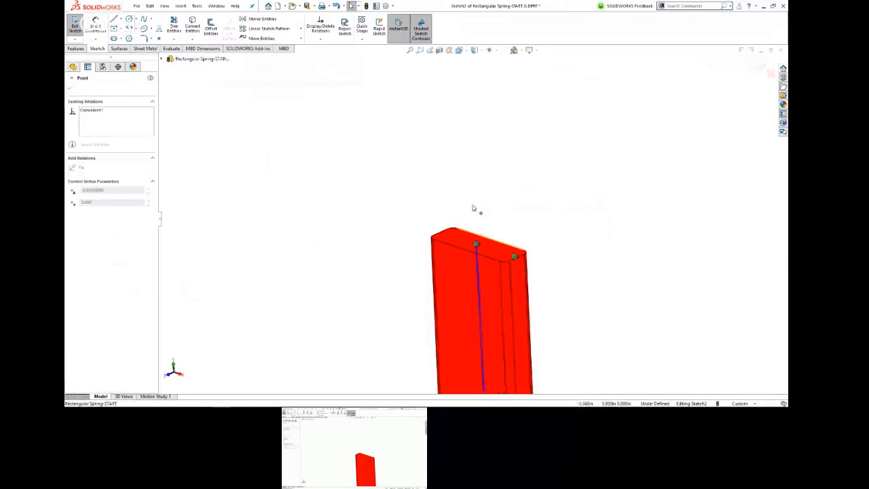
# Step: Apply a Vertical relation to the center line and exit the sketch
pyautogui.click(479, 260)
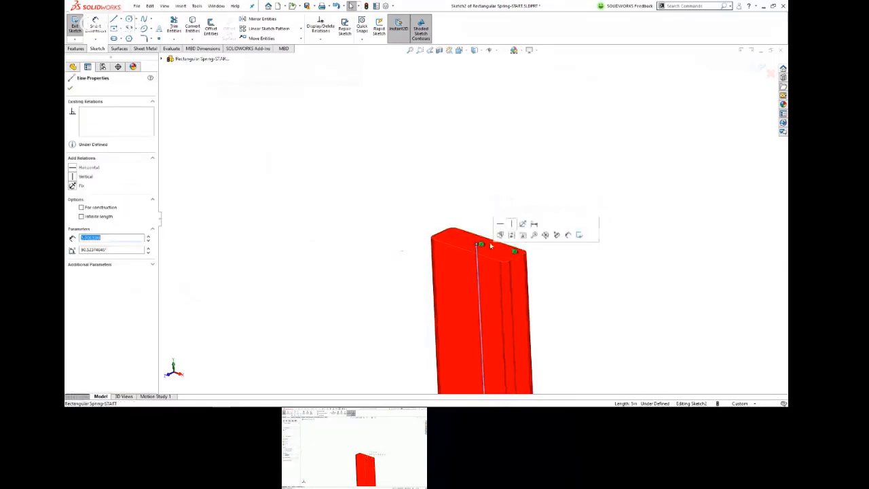
pyautogui.click(510, 224)
pyautogui.click(470, 162)
pyautogui.scroll(4, 478, 181)
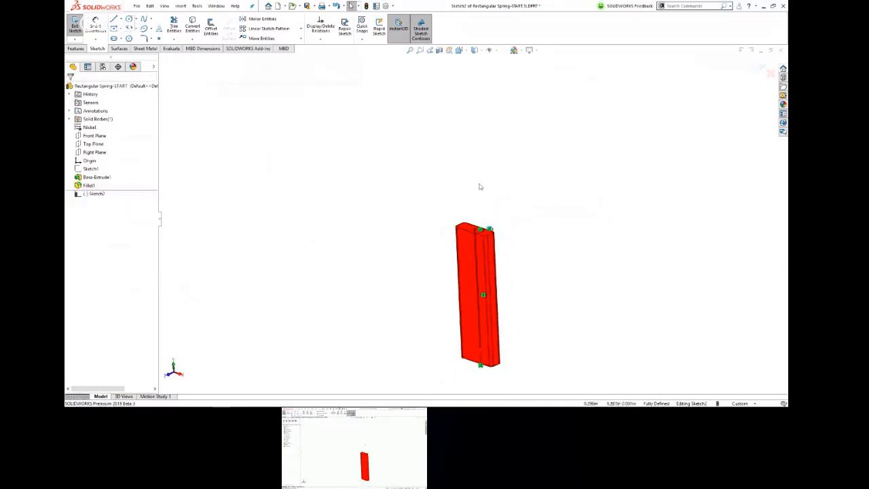
pyautogui.scroll(-3, 487, 268)
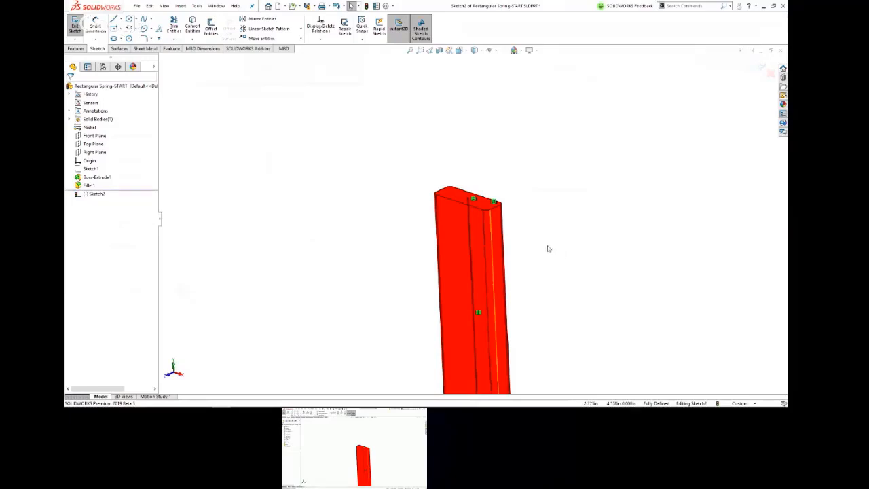
pyautogui.press('d')
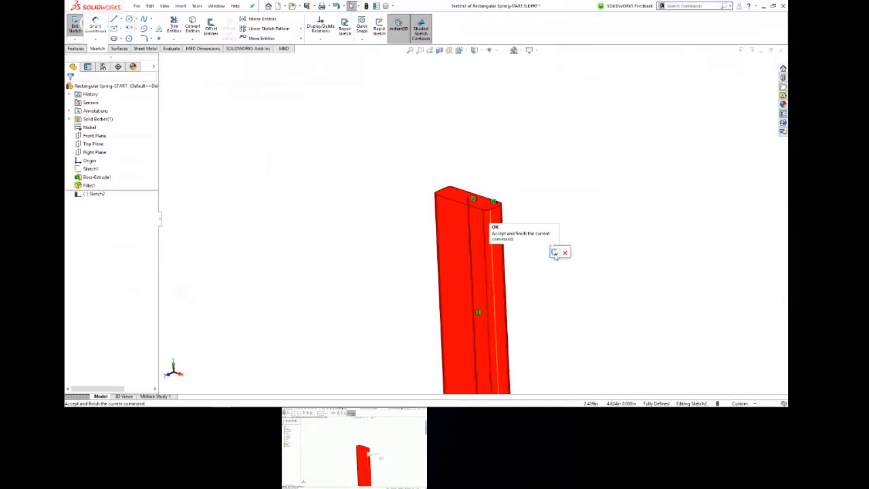
pyautogui.click(555, 253)
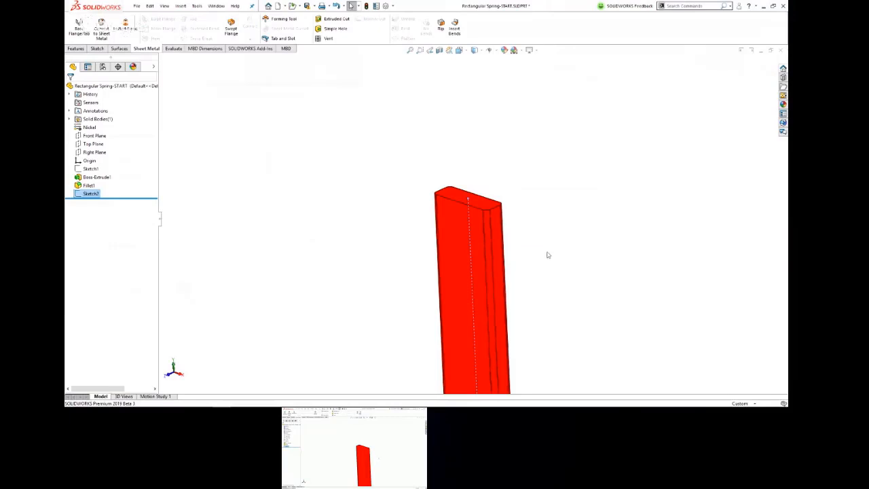
pyautogui.click(547, 253)
pyautogui.press('f')
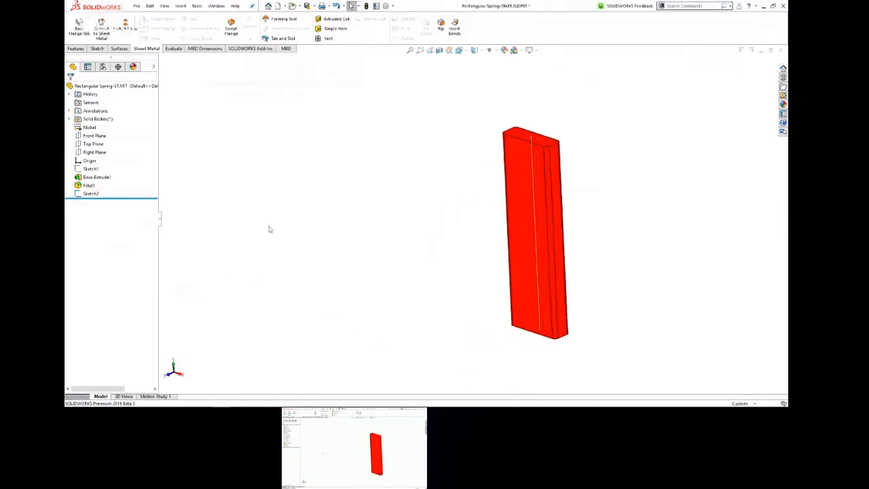
# Step: Sketch a horizontal line on the Front Plane from the vertical line's lower end to beyond the block's side, and exit the sketch
pyautogui.click(94, 136)
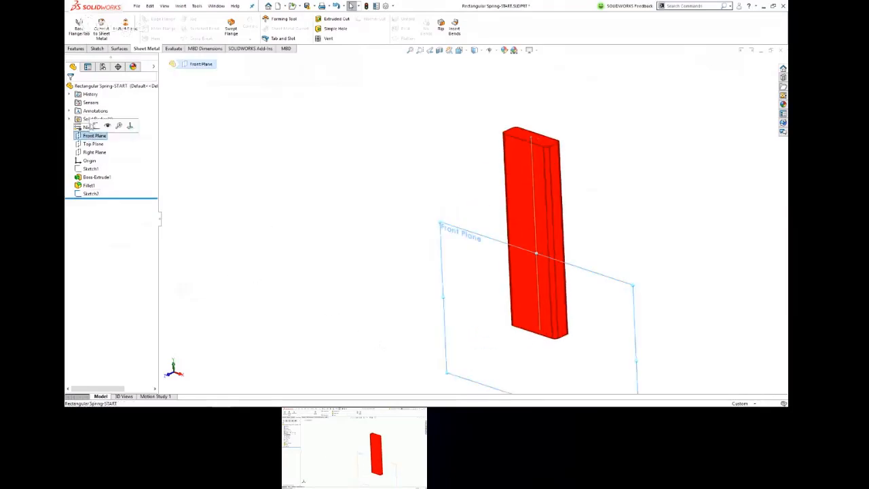
pyautogui.click(95, 126)
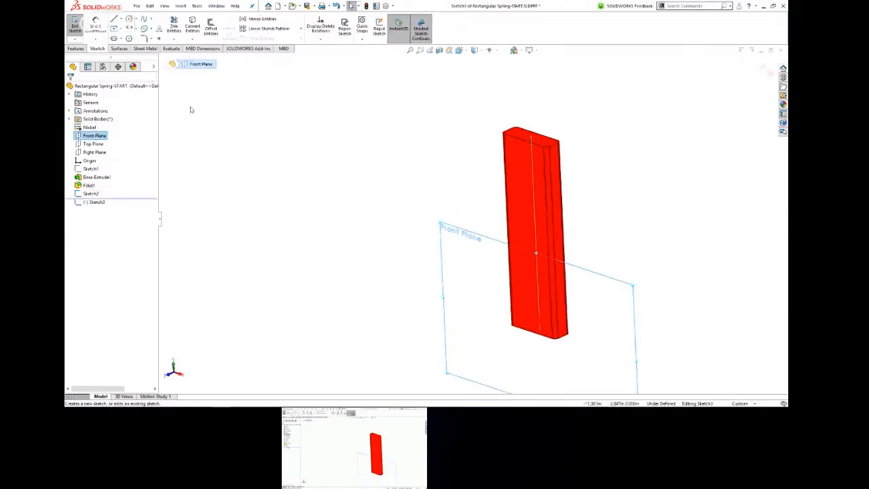
pyautogui.press('l')
pyautogui.click(540, 329)
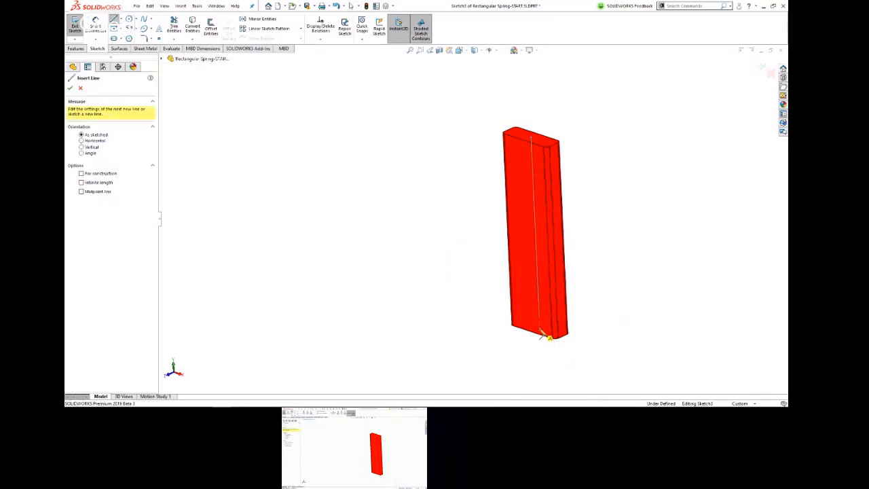
pyautogui.click(540, 332)
pyautogui.click(582, 343)
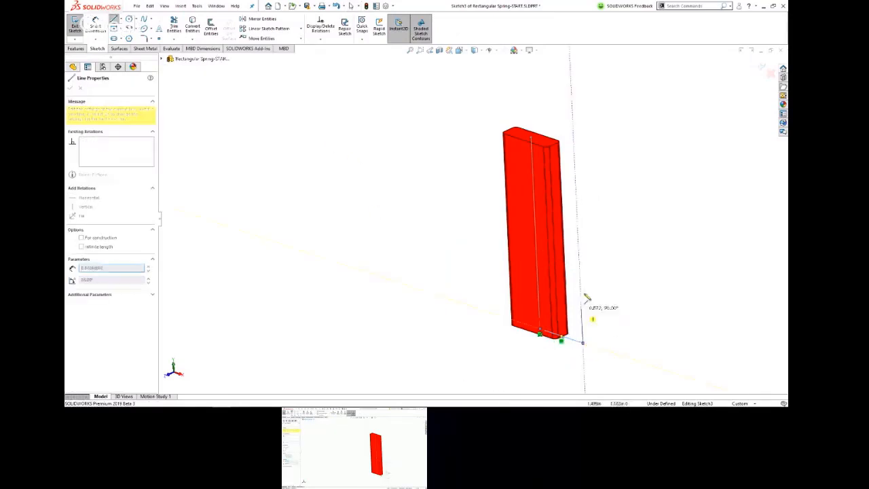
pyautogui.press('Escape')
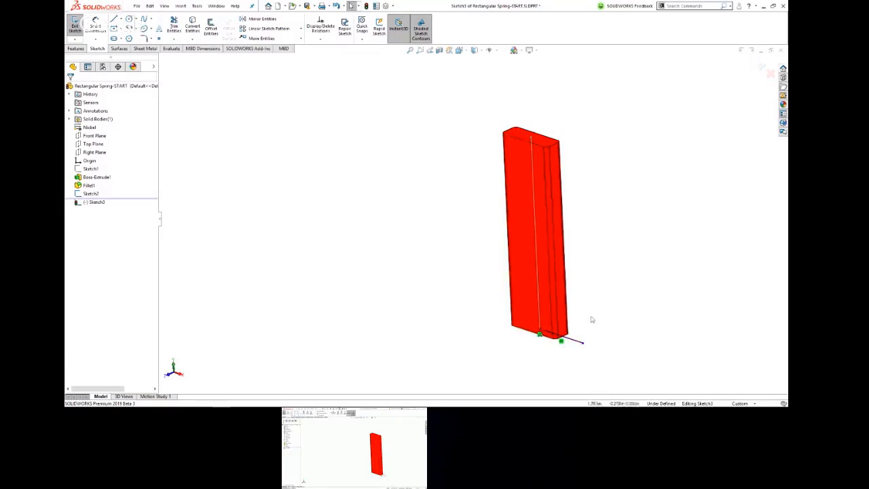
pyautogui.click(592, 252)
pyautogui.click(598, 257)
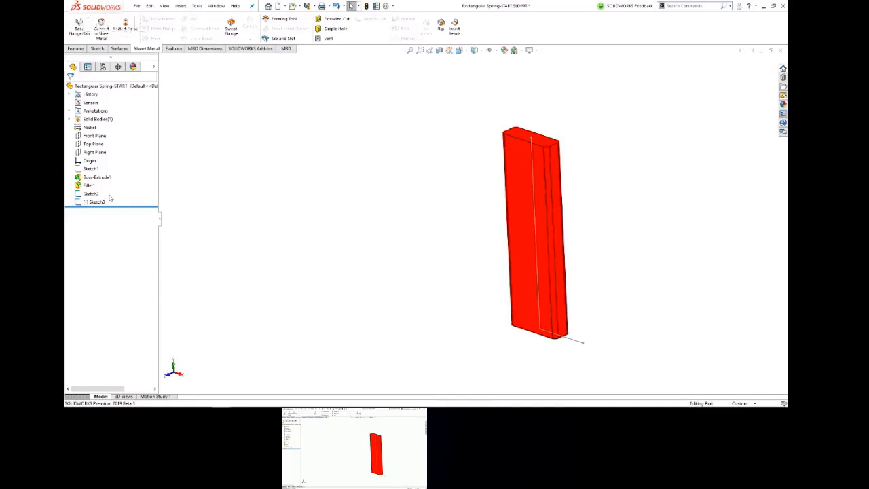
# Step: Start a Swept Surface with the vertical line as the profile and the horizontal line as the path
pyautogui.click(120, 49)
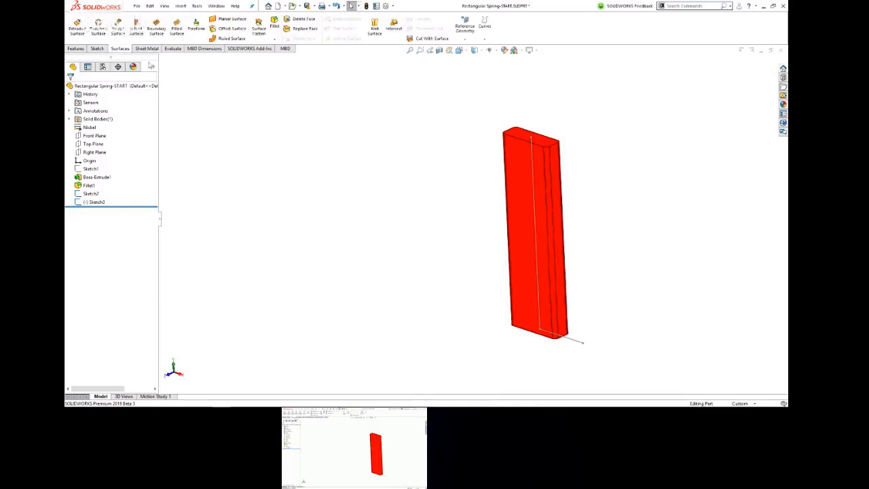
pyautogui.click(118, 28)
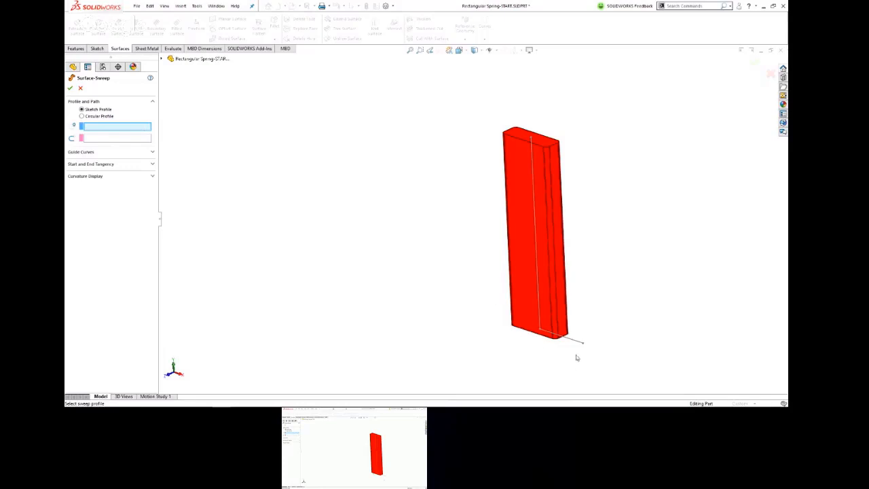
pyautogui.click(540, 285)
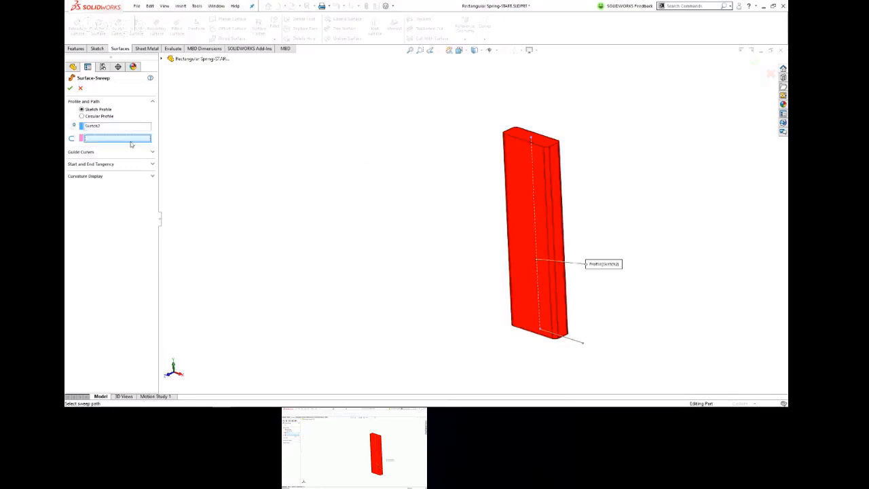
pyautogui.click(575, 344)
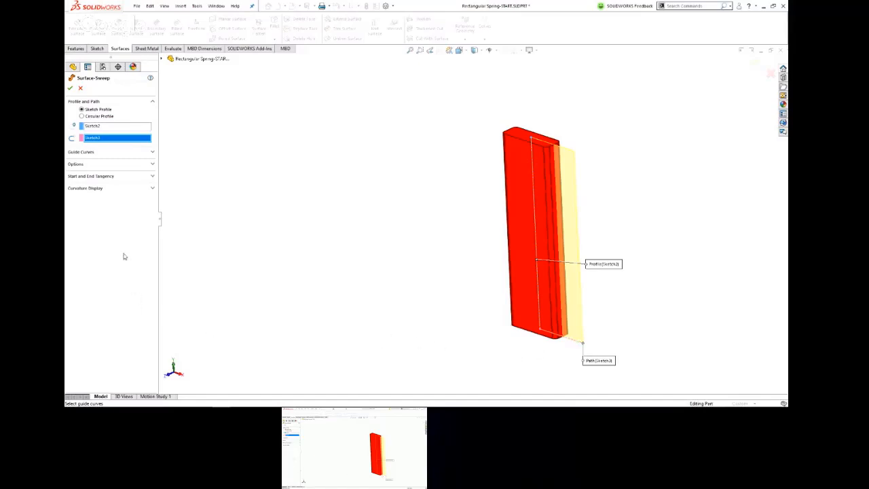
# Step: Set the sweep's profile twist to Specify Twist Value, controlled by Revolutions, with 15 revolutions
pyautogui.click(152, 164)
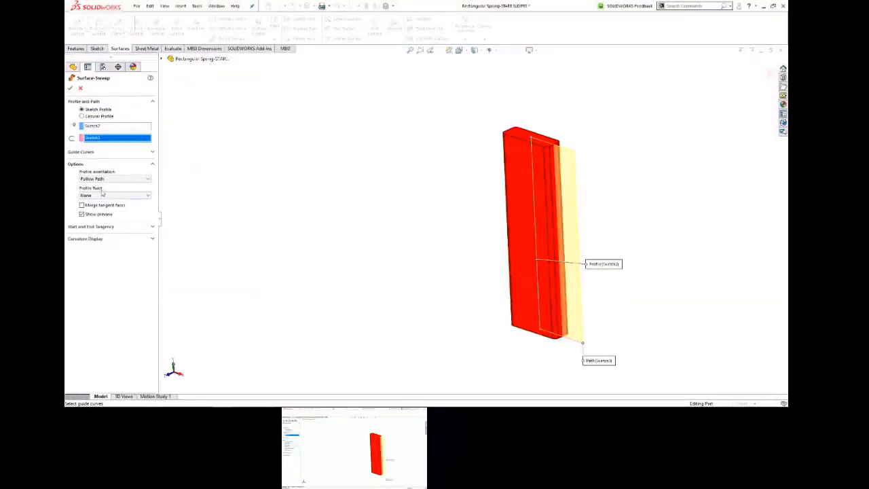
pyautogui.click(122, 180)
pyautogui.click(123, 184)
pyautogui.click(126, 195)
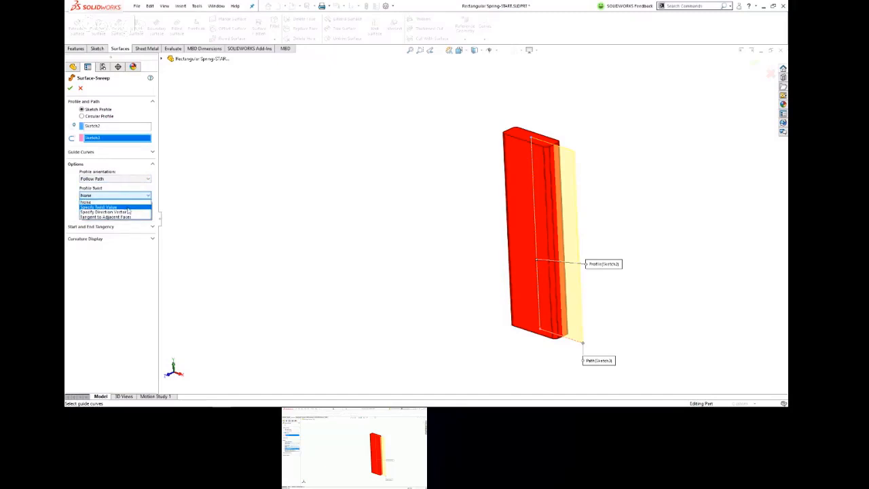
pyautogui.click(127, 208)
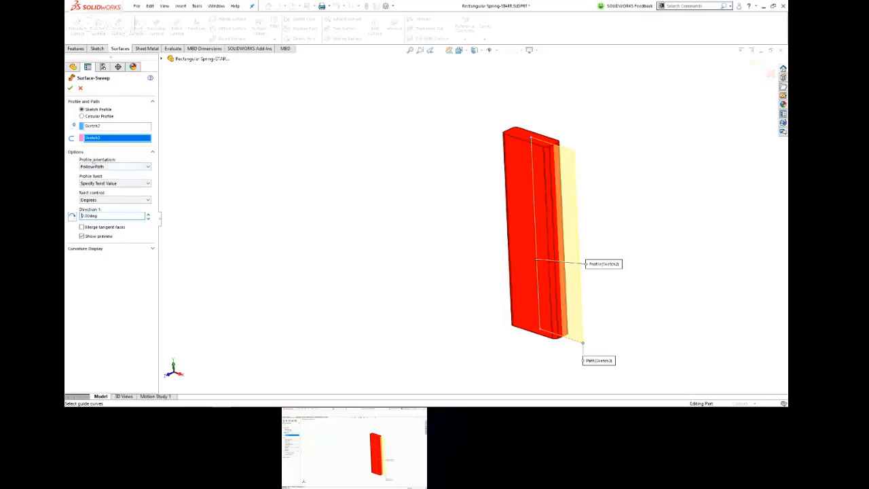
pyautogui.click(112, 201)
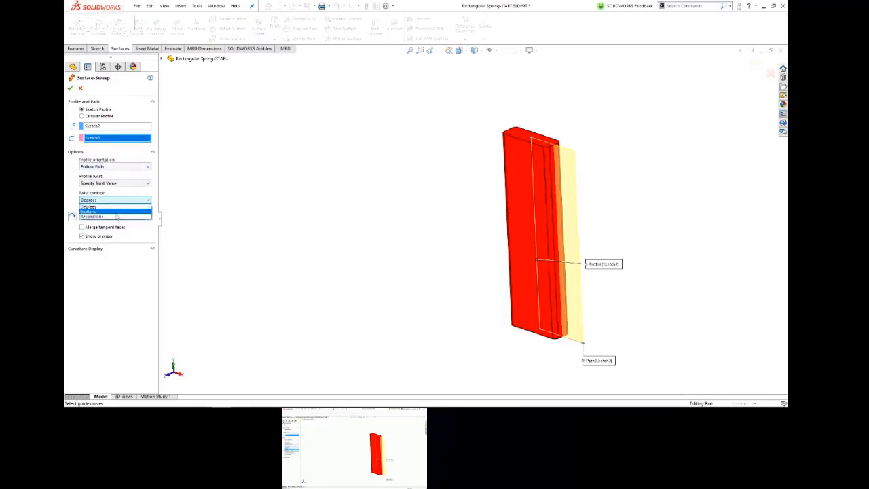
pyautogui.click(111, 216)
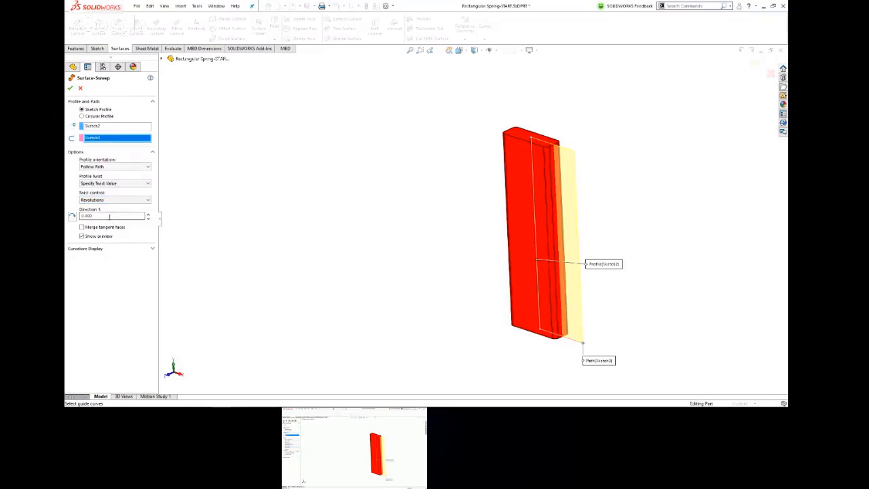
pyautogui.doubleClick(109, 216)
pyautogui.write('15')
pyautogui.press('Return')
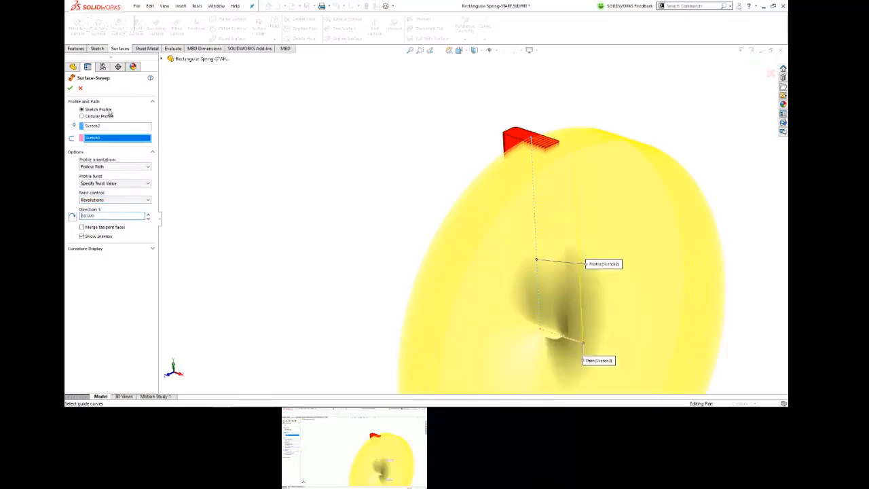
# Step: Swap the sweep selections so the horizontal line is the profile and the vertical line is the path, and accept the swept surface
pyautogui.click(97, 127)
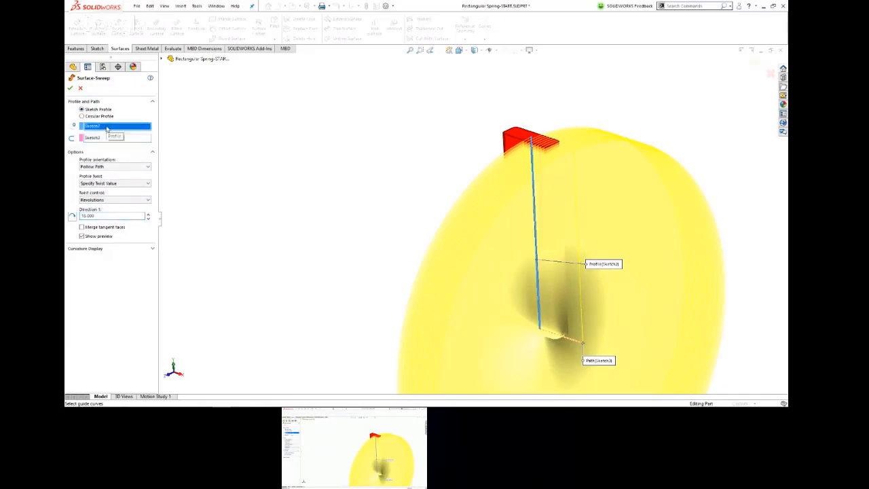
pyautogui.press('Delete')
pyautogui.click(105, 139)
pyautogui.press('Delete')
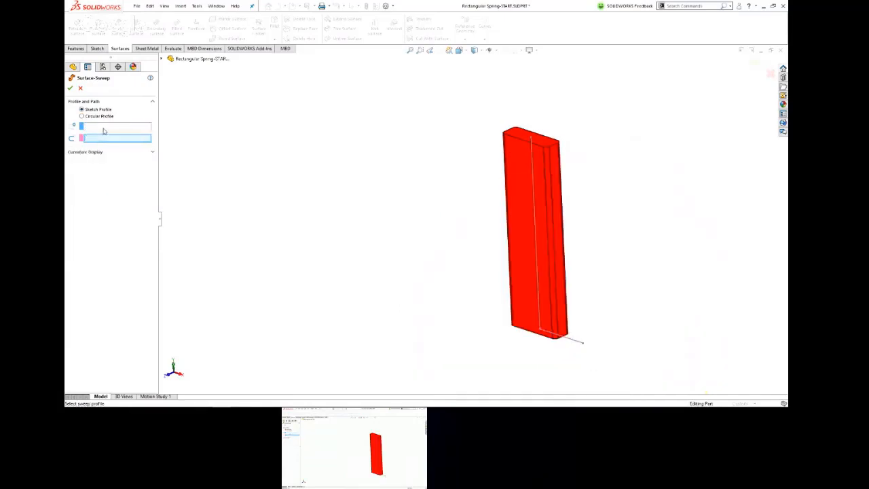
pyautogui.click(574, 341)
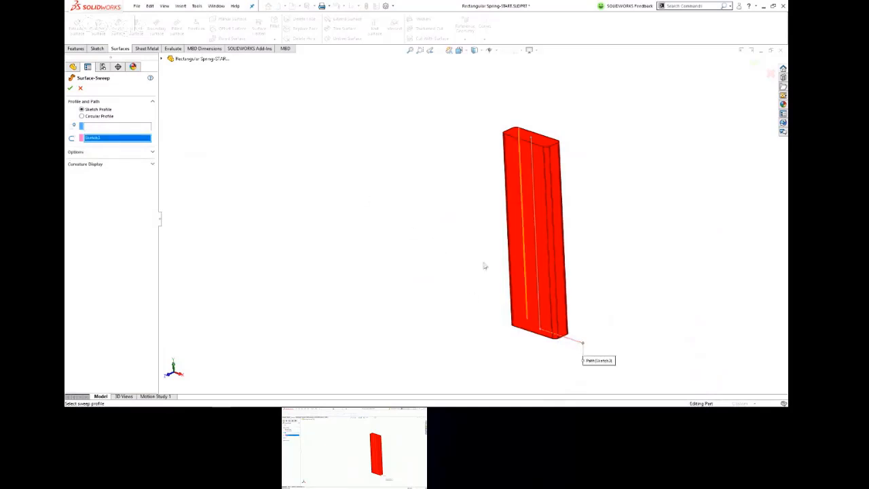
pyautogui.press('Delete')
pyautogui.click(96, 127)
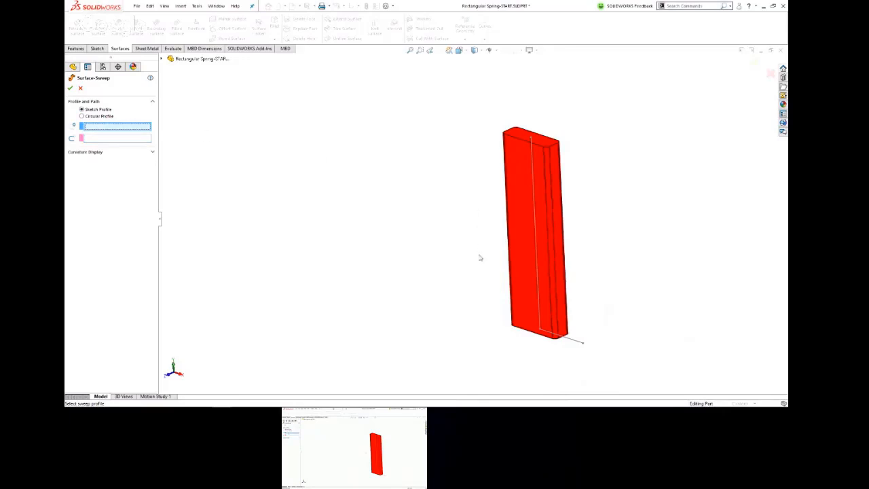
pyautogui.click(575, 342)
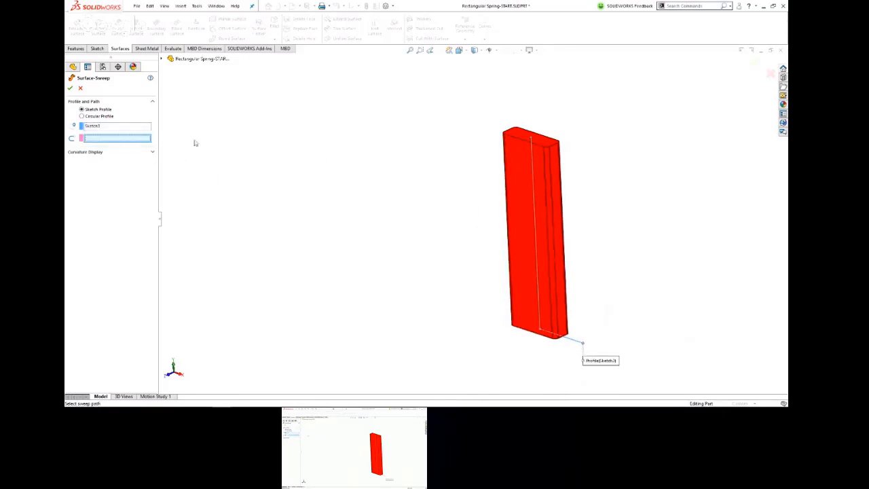
pyautogui.click(533, 198)
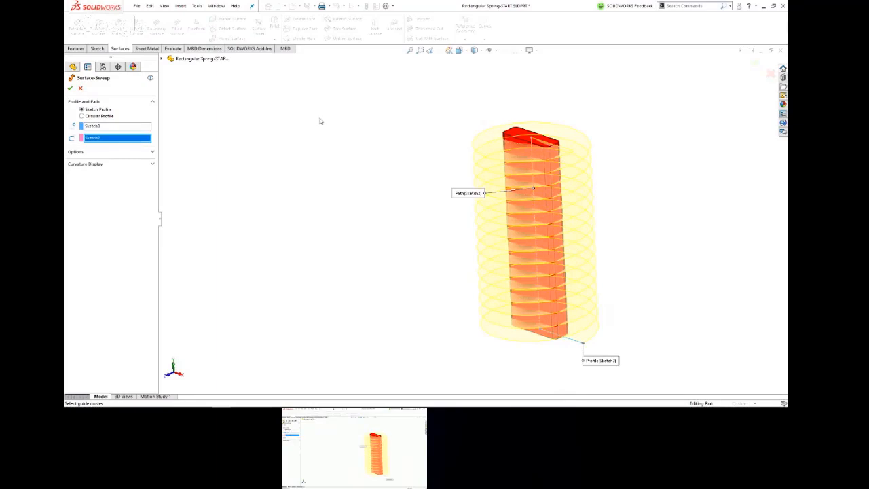
pyautogui.click(70, 88)
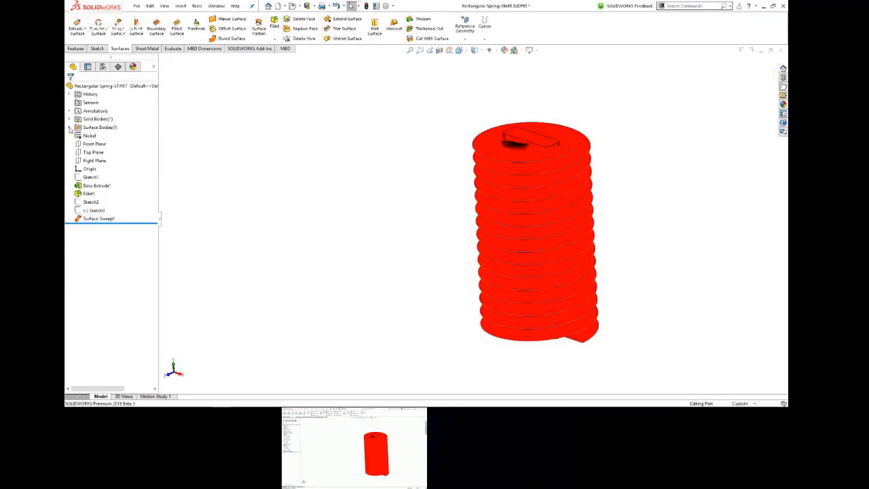
# Step: Change the appearance of the swept surface body to light cyan
pyautogui.click(70, 127)
pyautogui.click(106, 136)
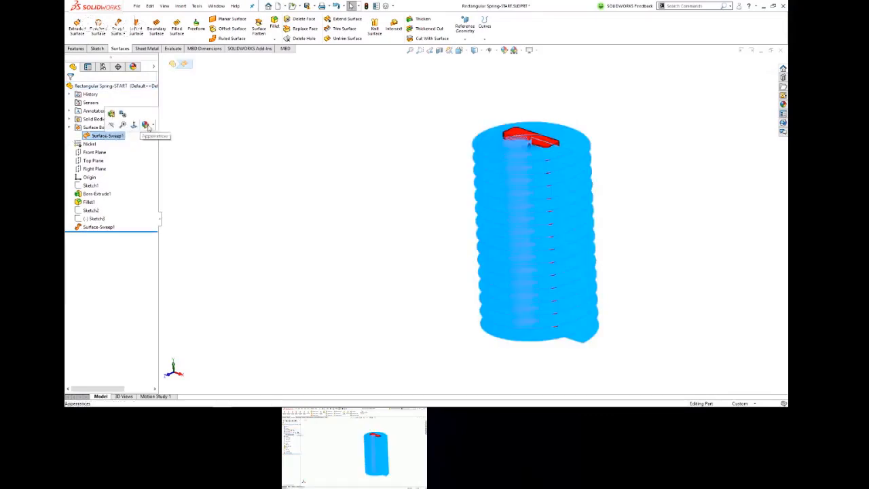
pyautogui.click(150, 127)
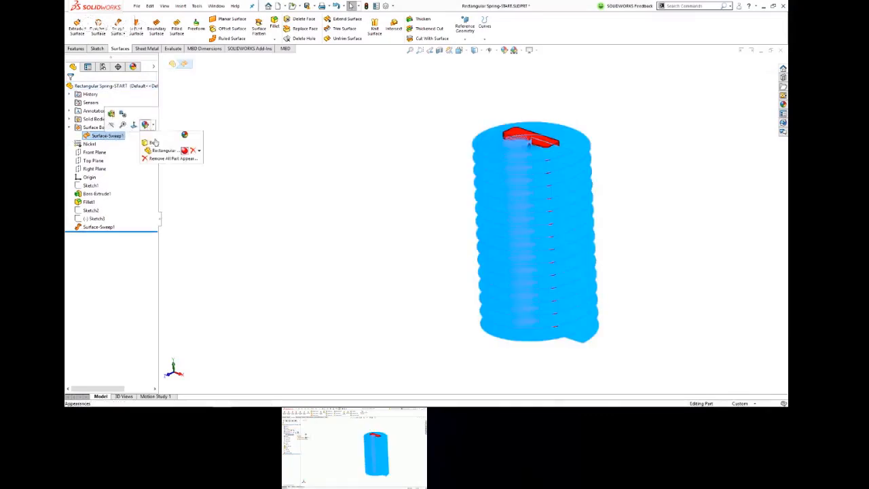
pyautogui.click(185, 157)
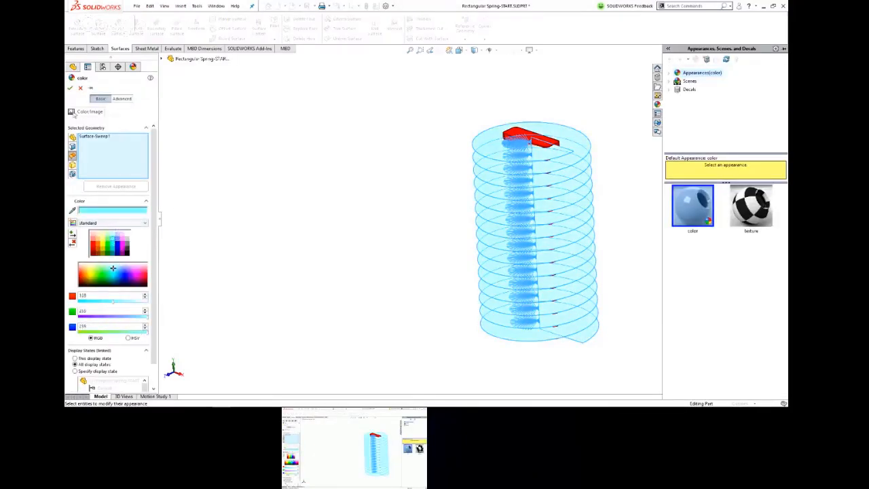
pyautogui.click(70, 89)
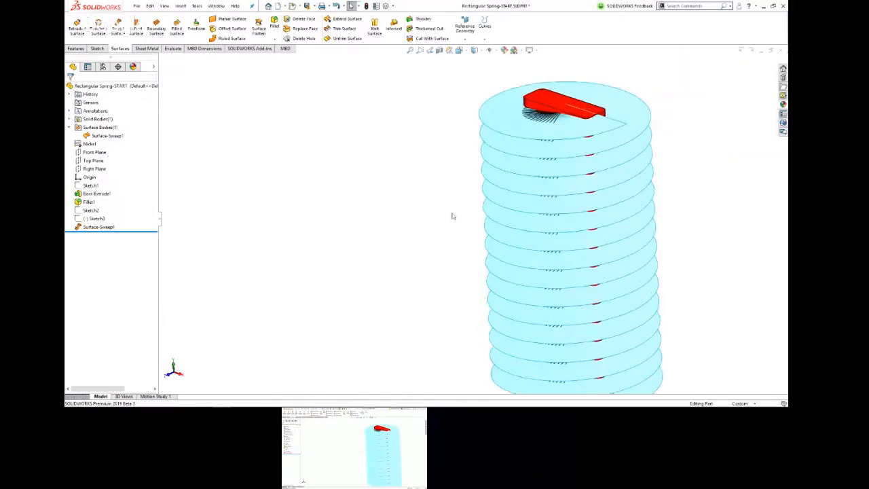
pyautogui.moveTo(371, 166); pyautogui.dragTo(393, 238, button='middle')
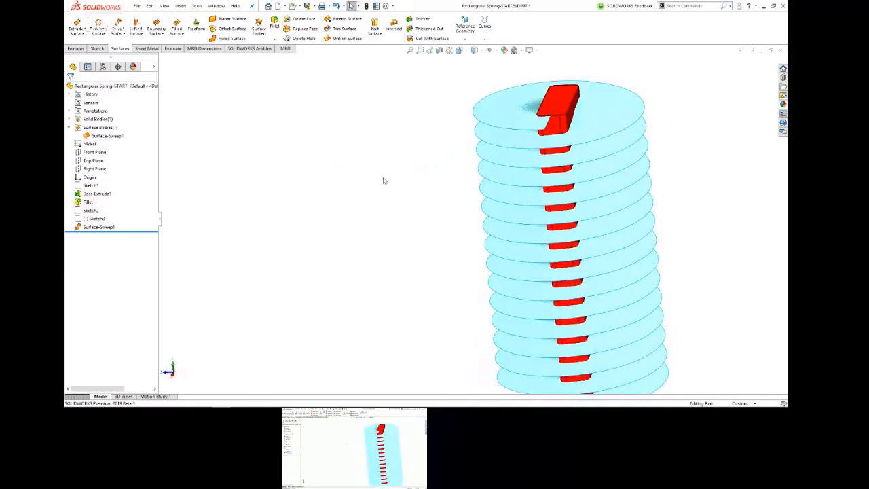
pyautogui.moveTo(395, 192); pyautogui.dragTo(420, 168, button='middle')
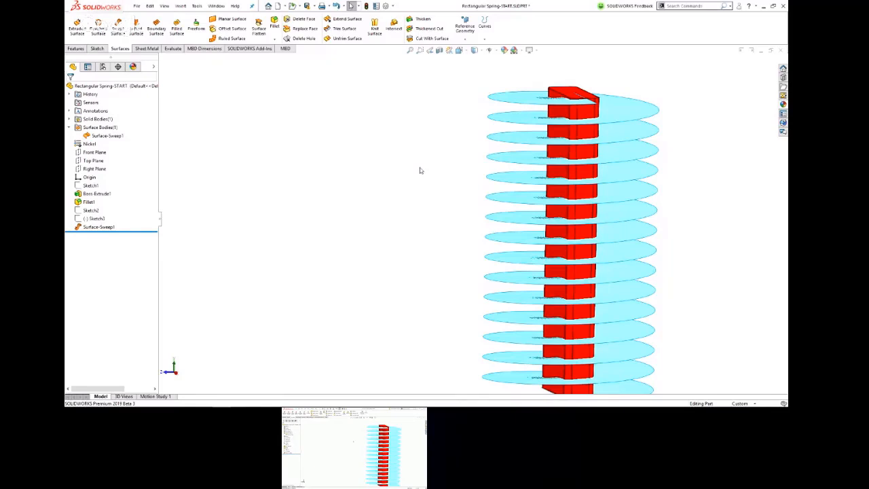
pyautogui.hotkey('ctrl', '7')
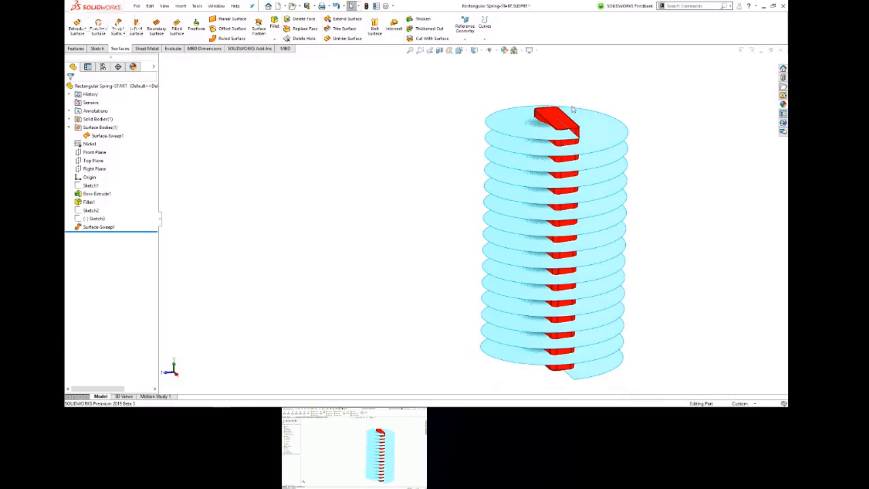
# Step: Search the commands for "inters" to locate Intersection Curve, and start that command
pyautogui.click(572, 109)
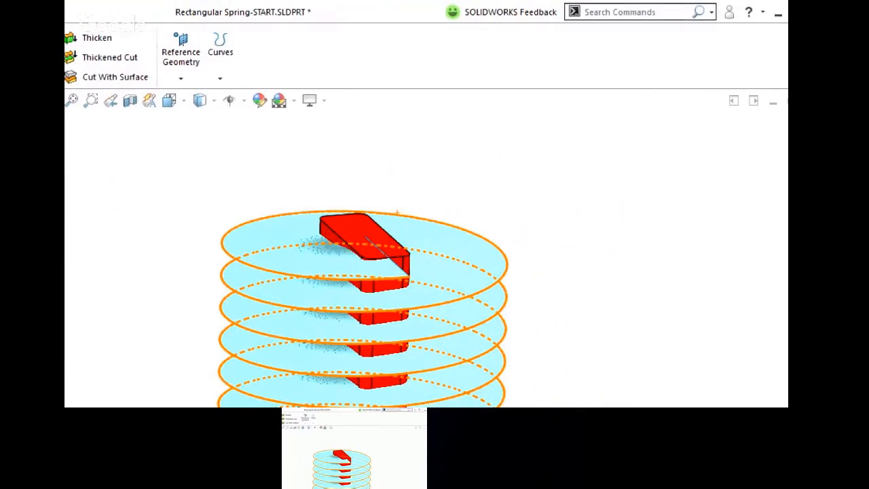
pyautogui.click(607, 15)
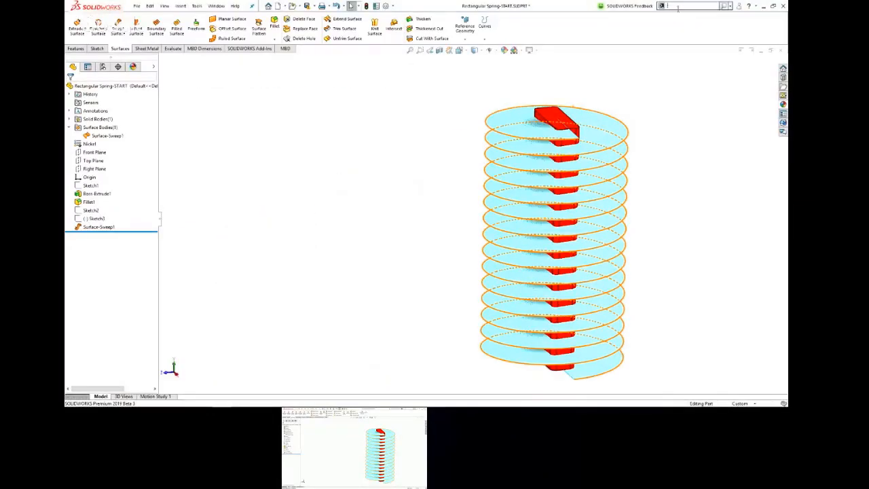
pyautogui.write('inters')
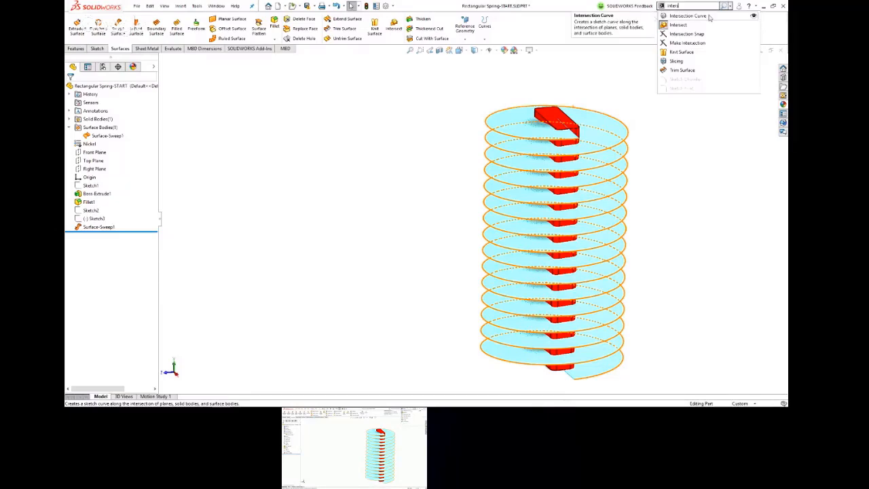
pyautogui.click(754, 17)
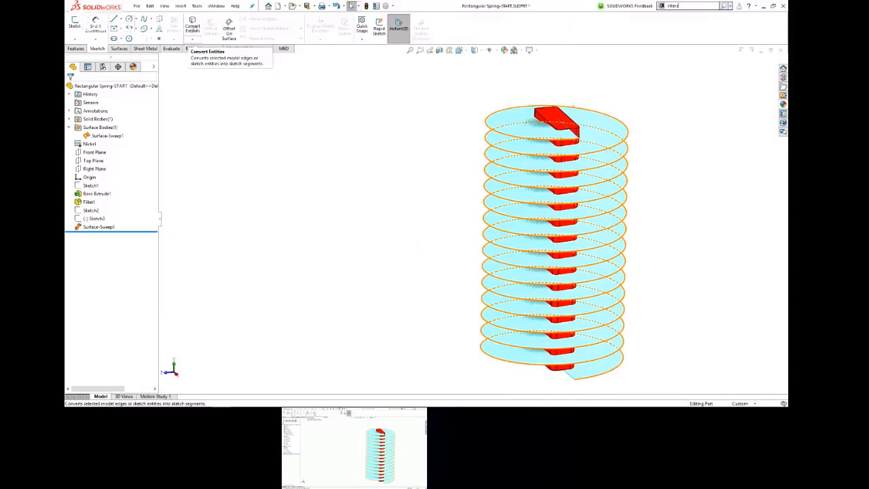
pyautogui.click(194, 38)
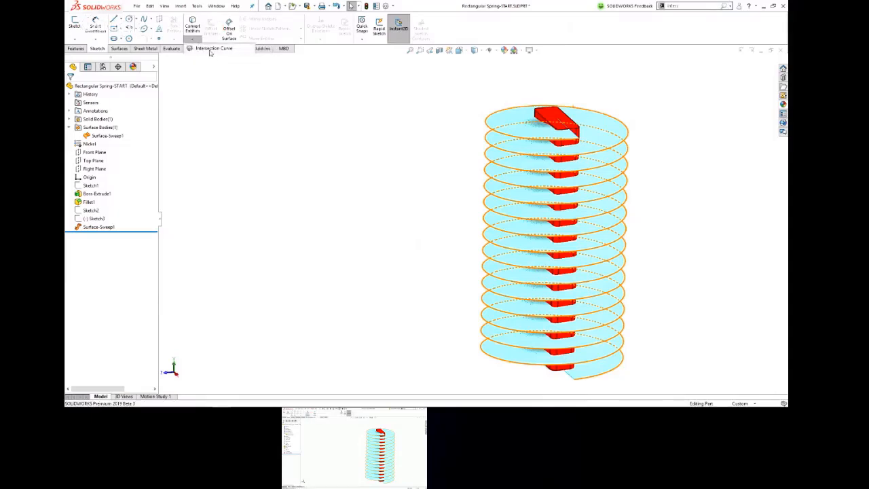
pyautogui.click(213, 49)
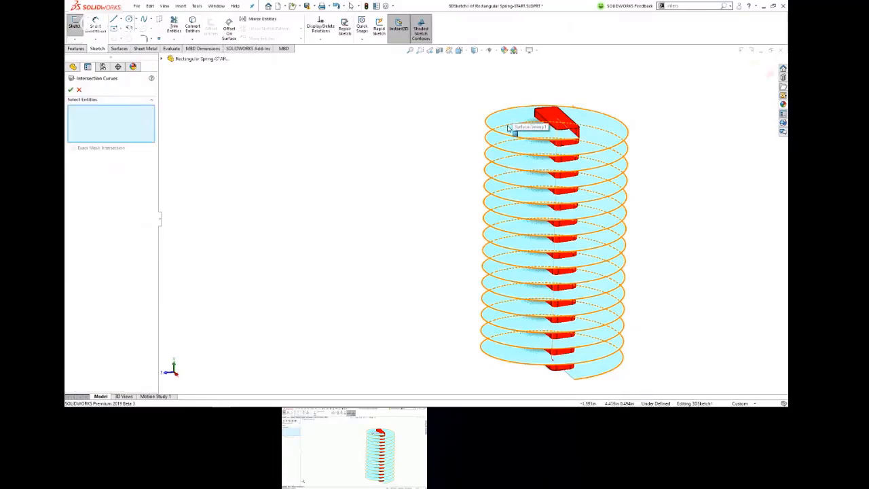
# Step: Create intersection curves between the twisted swept surface and all tangent side faces of the block, and close the Intersection Curves command
pyautogui.scroll(-2, 543, 134)
pyautogui.scroll(-5, 550, 136)
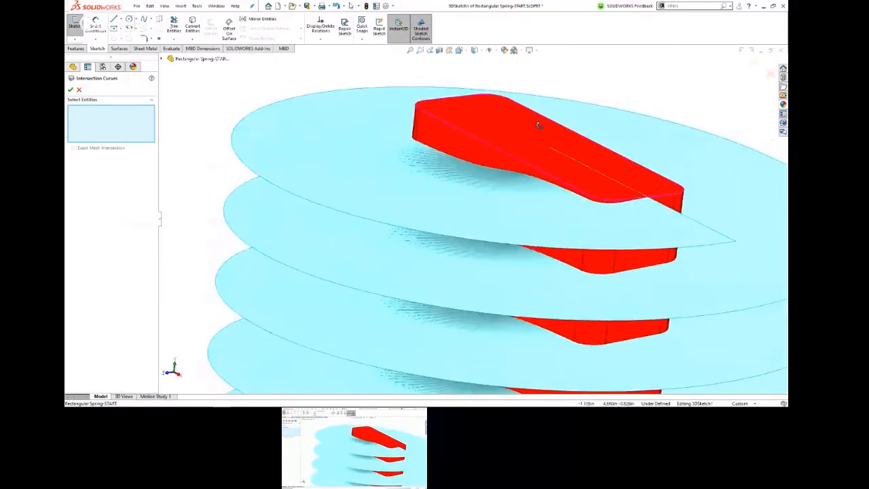
pyautogui.click(428, 142)
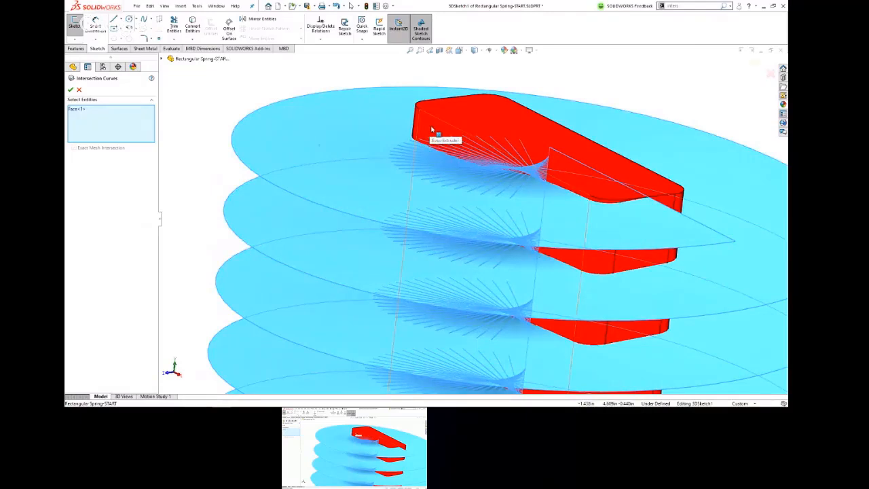
pyautogui.rightClick(431, 127)
pyautogui.click(464, 215)
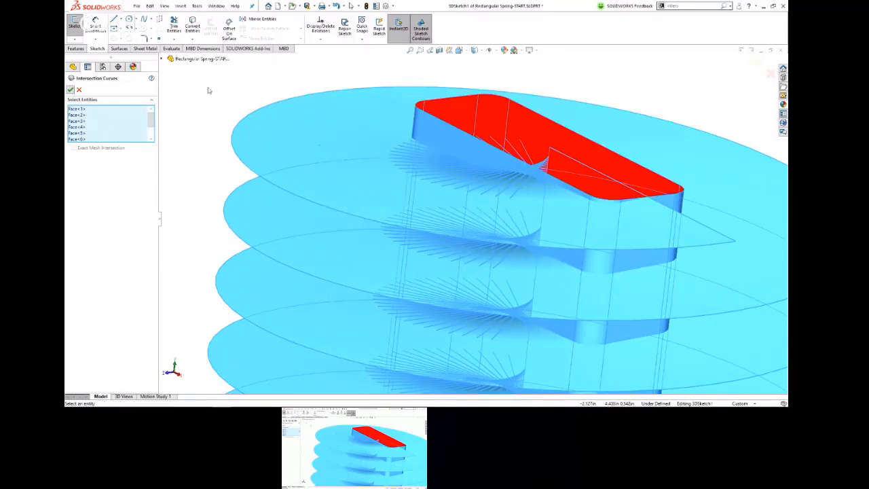
pyautogui.click(69, 90)
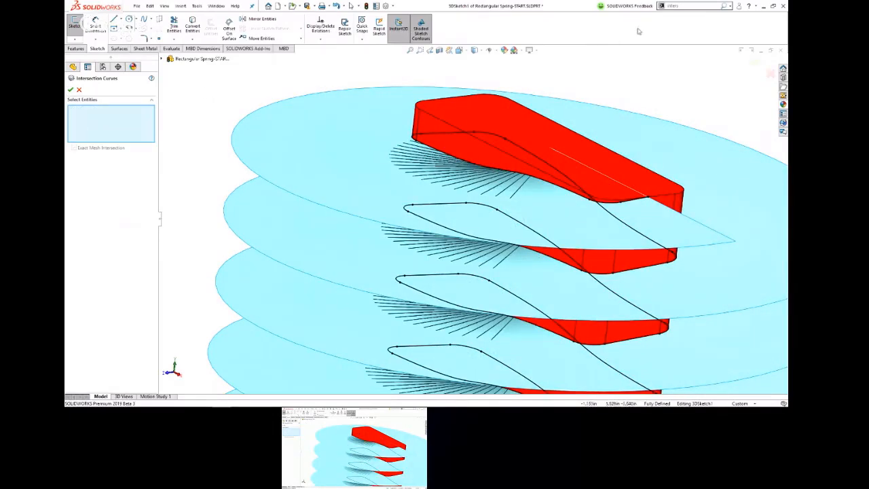
pyautogui.click(754, 60)
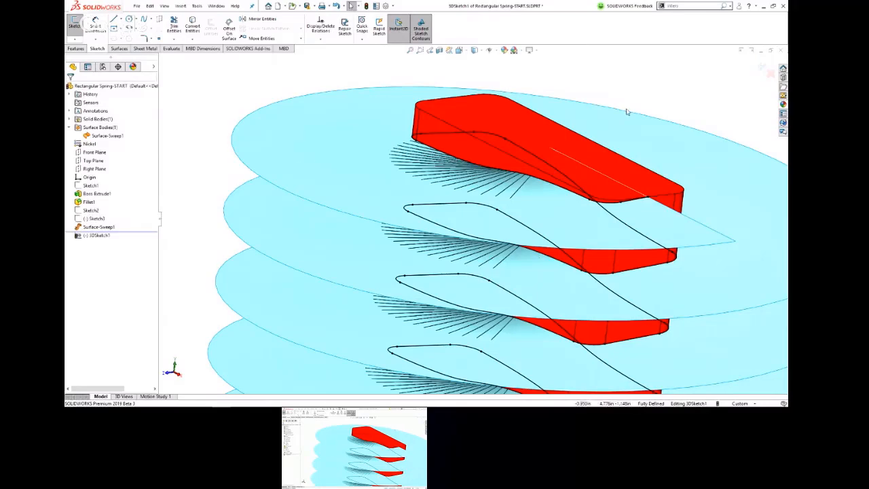
# Step: Hide the twisted swept surface body and the rectangular block body
pyautogui.click(627, 131)
pyautogui.click(645, 98)
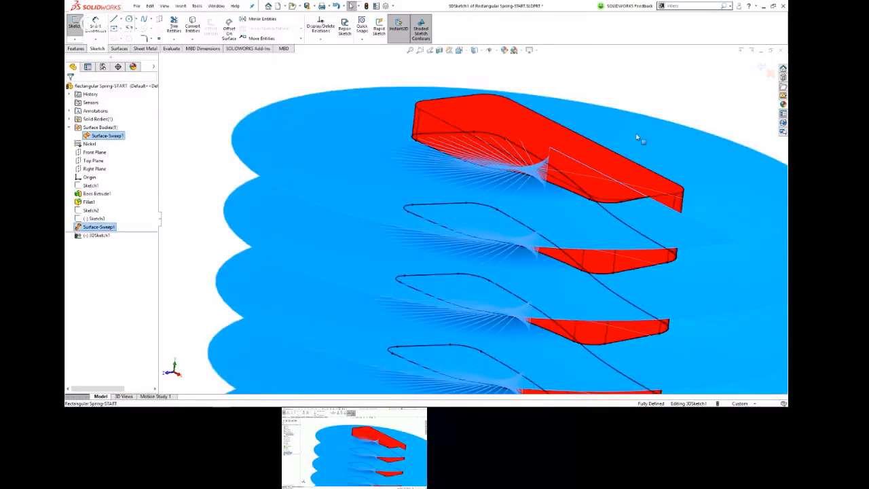
pyautogui.press('Tab')
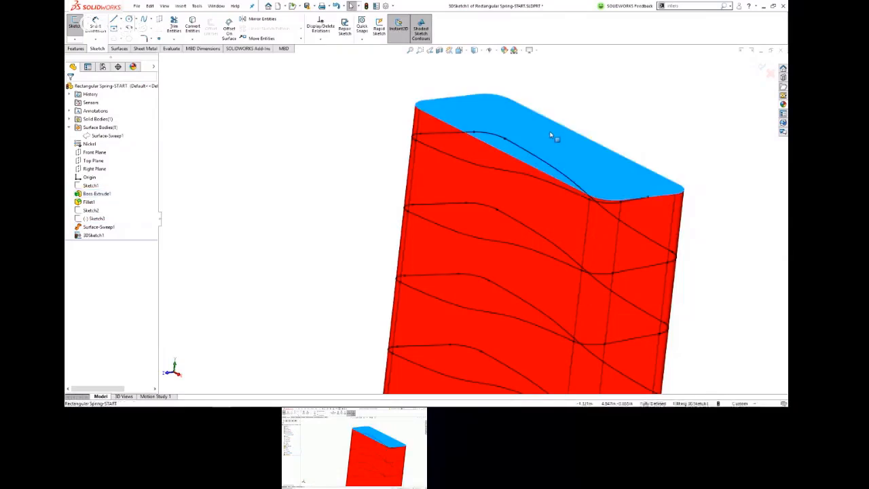
pyautogui.press('Tab')
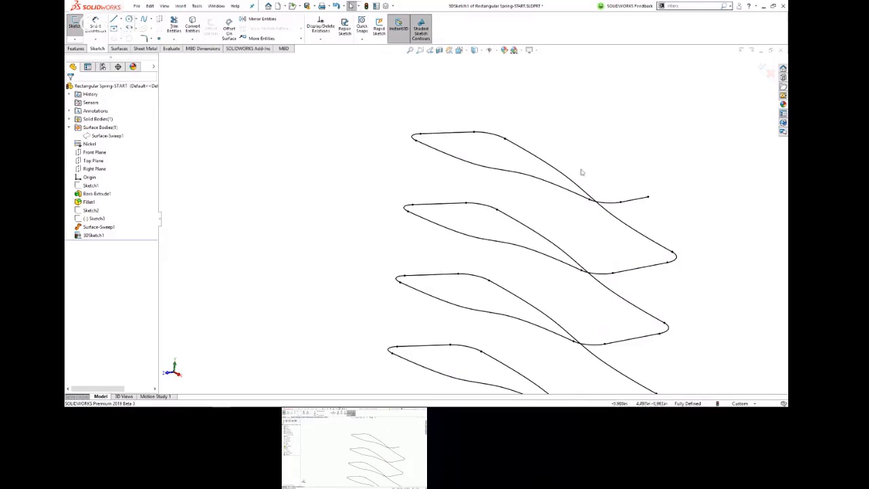
# Step: Sweep a solid circular profile of 0.05 in diameter along the 3D intersection curve to form the spring
pyautogui.scroll(6, 522, 214)
pyautogui.moveTo(545, 244)
pyautogui.mouseDown(button='middle')
pyautogui.moveTo(450, 236)
pyautogui.moveTo(464, 224)
pyautogui.moveTo(525, 216)
pyautogui.moveTo(525, 224)
pyautogui.mouseUp(button='middle')
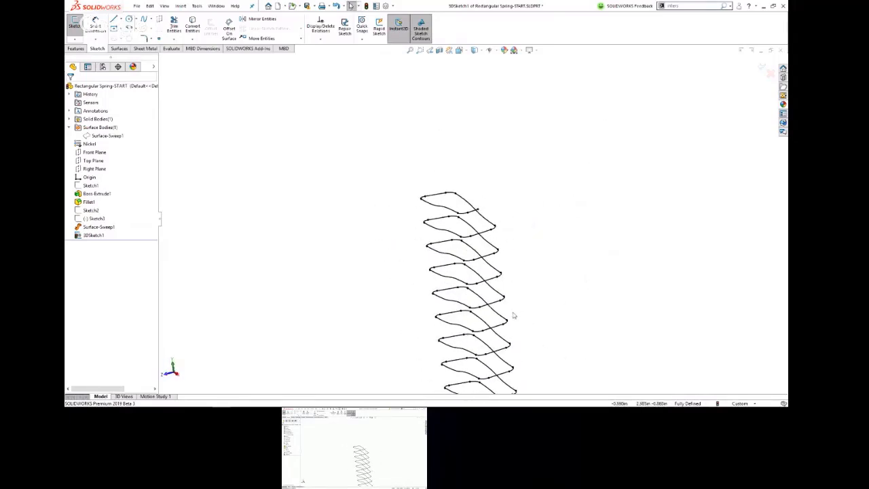
pyautogui.scroll(5, 501, 345)
pyautogui.scroll(-6, 493, 367)
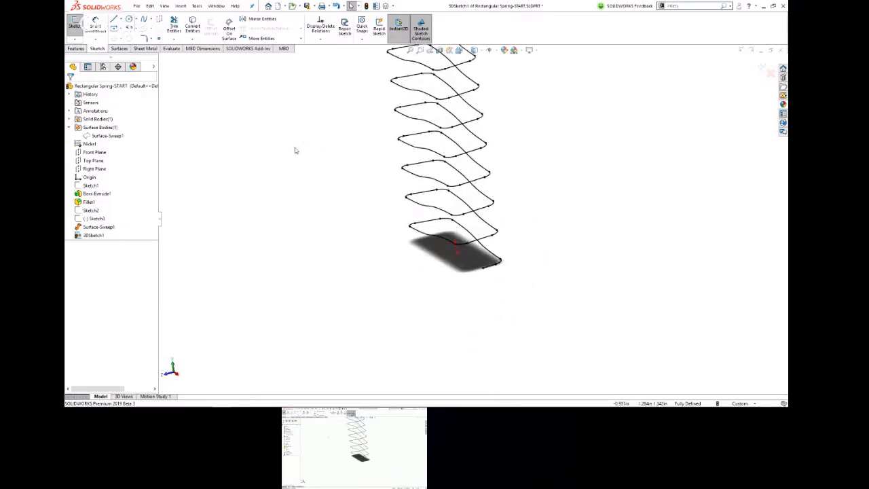
pyautogui.click(81, 49)
pyautogui.click(136, 19)
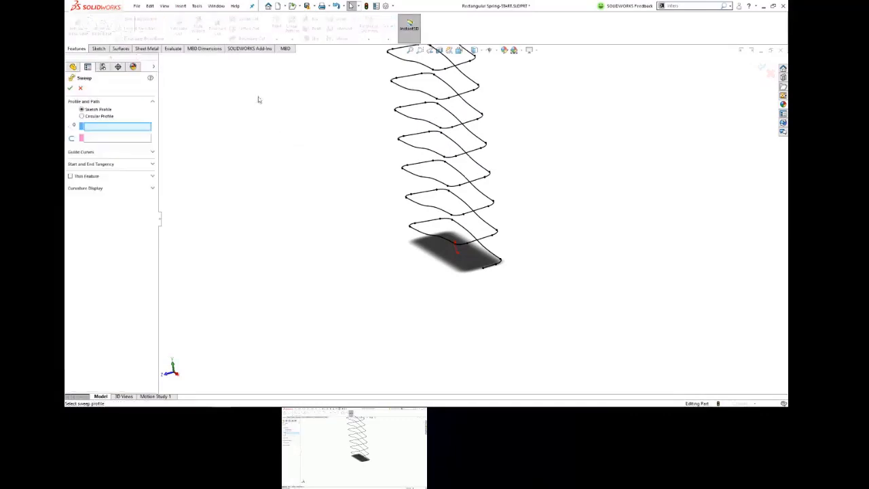
pyautogui.click(83, 116)
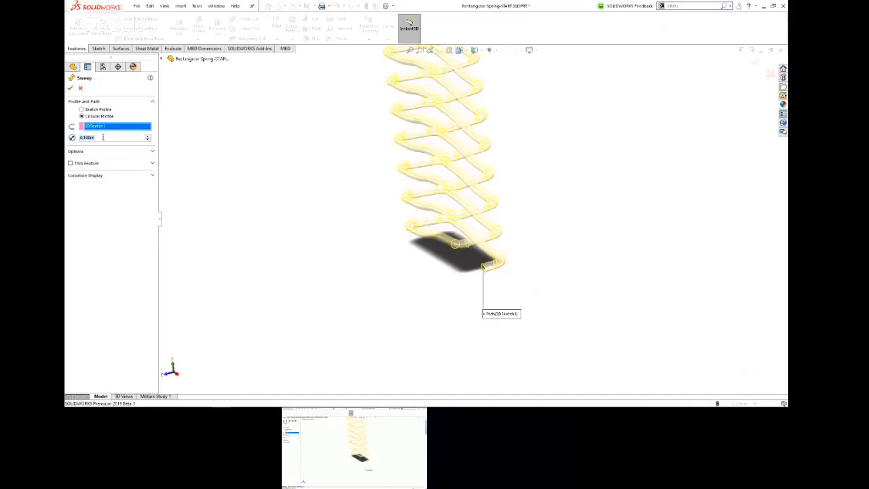
pyautogui.write('.05')
pyautogui.click(69, 88)
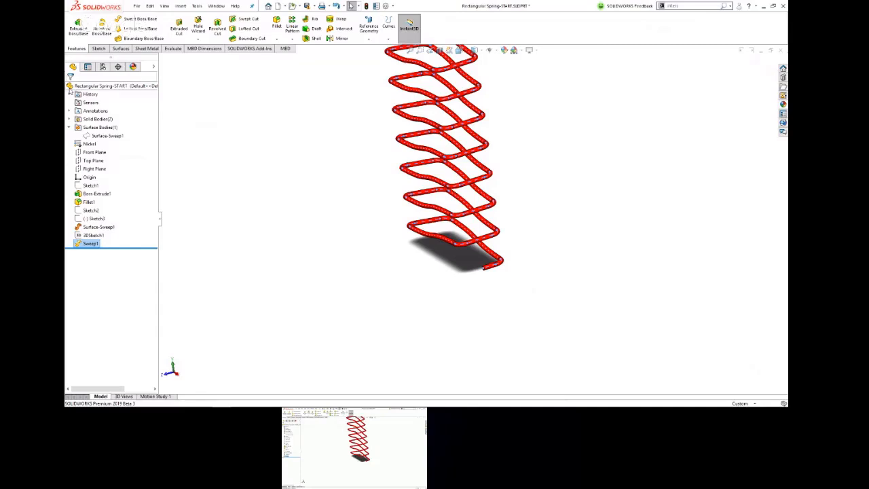
# Step: Show the hidden filleted block body again together with the swept spring
pyautogui.click(378, 211)
pyautogui.scroll(4, 385, 213)
pyautogui.scroll(3, 451, 197)
pyautogui.scroll(-4, 475, 193)
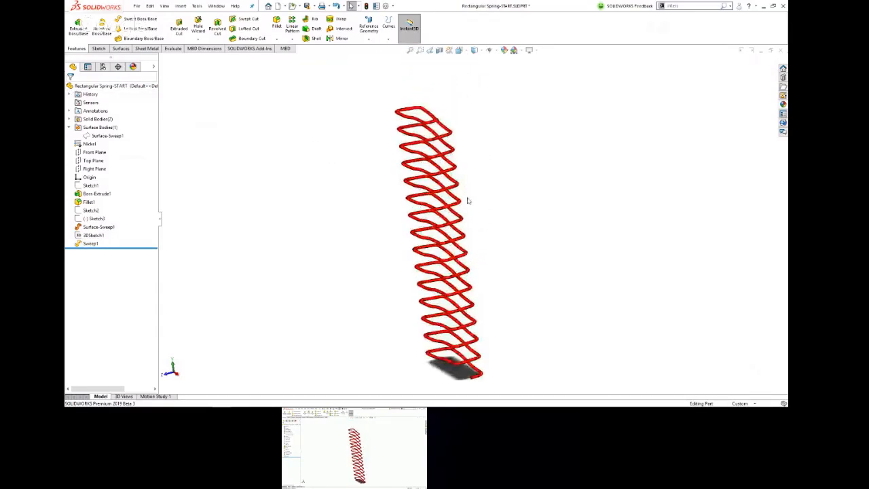
pyautogui.moveTo(451, 216); pyautogui.dragTo(477, 170, button='middle')
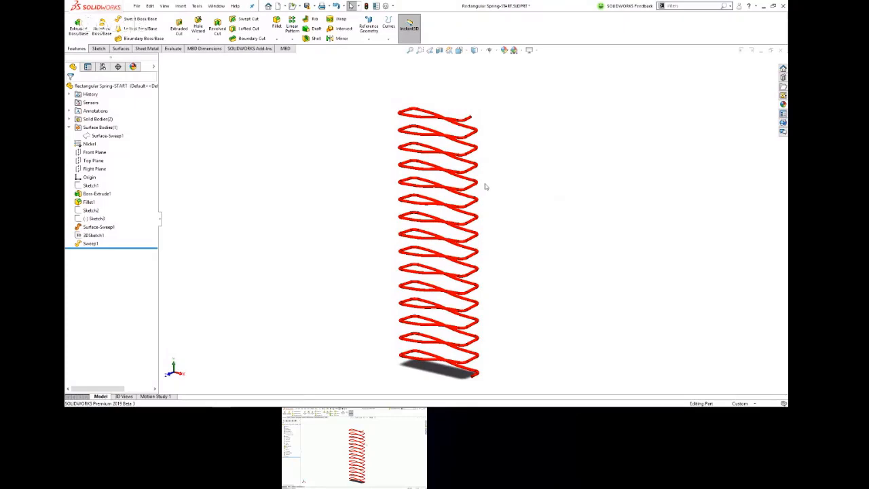
pyautogui.click(70, 119)
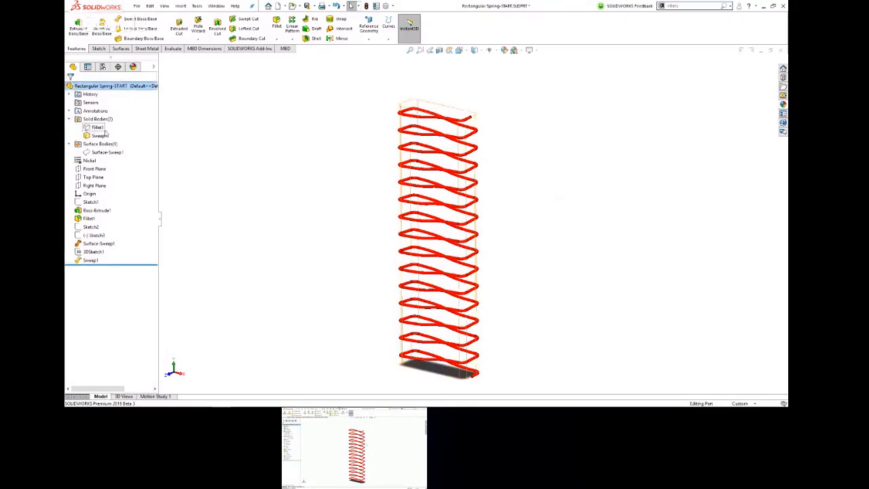
pyautogui.click(97, 127)
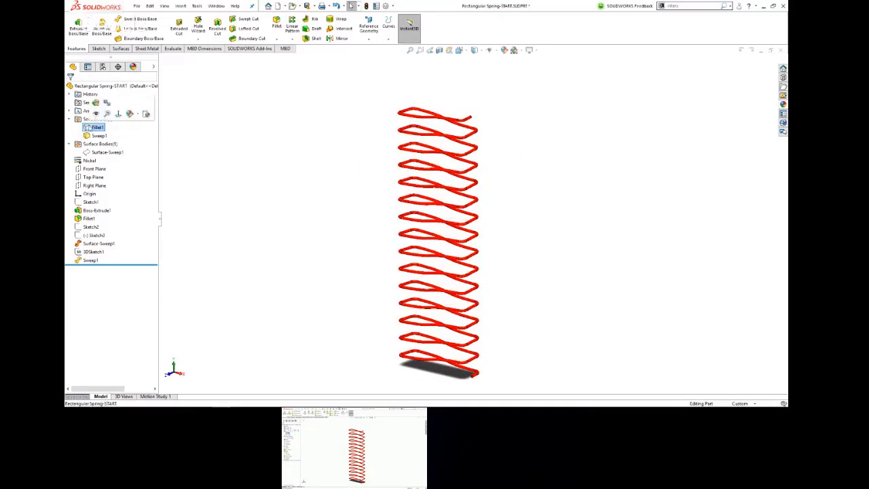
pyautogui.click(95, 126)
pyautogui.click(100, 115)
# Step: Examine how the spring wraps around the block, especially at the wire's upper end and along the full height
pyautogui.scroll(-8, 420, 153)
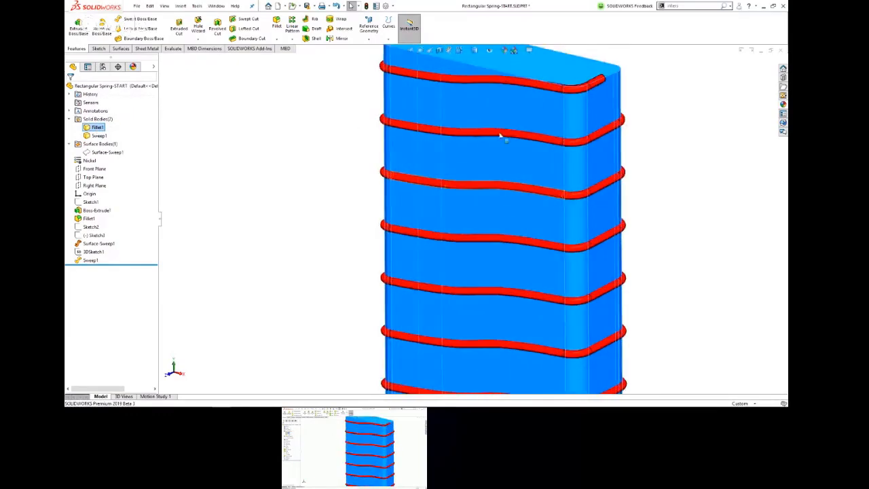
pyautogui.moveTo(545, 132); pyautogui.dragTo(605, 111, button='middle')
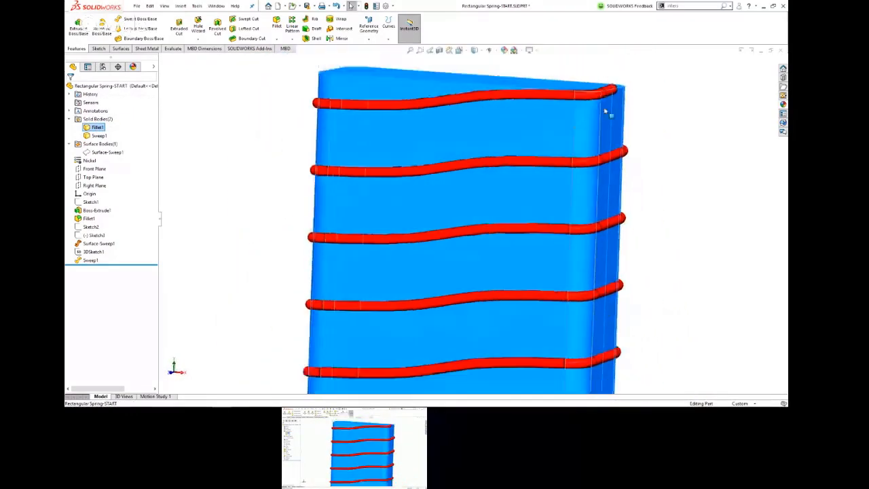
pyautogui.scroll(-6, 614, 117)
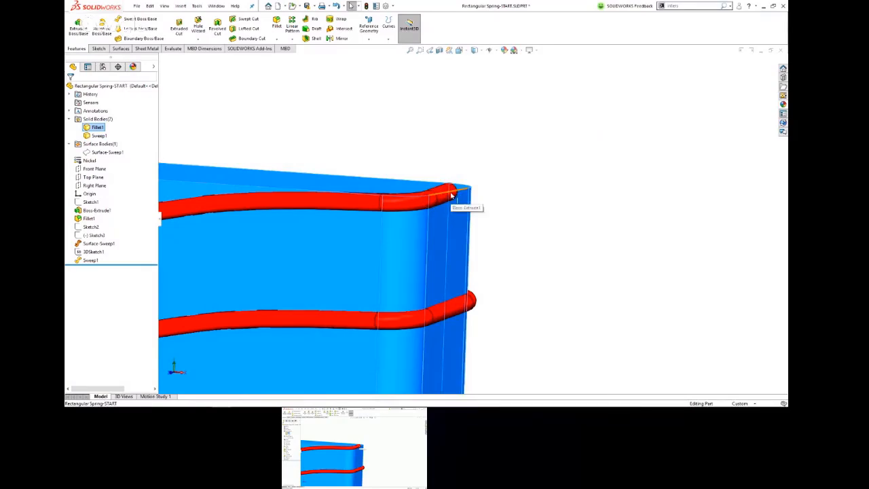
pyautogui.scroll(6, 452, 196)
pyautogui.moveTo(464, 202); pyautogui.dragTo(470, 230, button='middle')
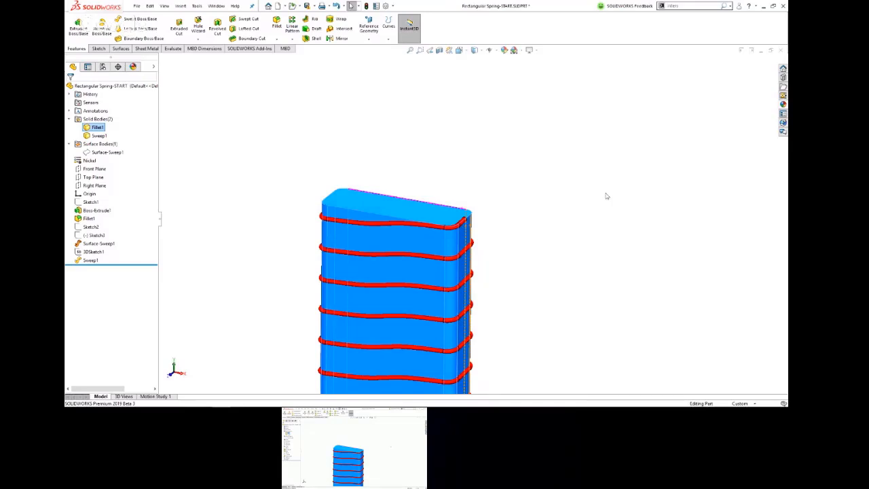
pyautogui.scroll(2, 550, 194)
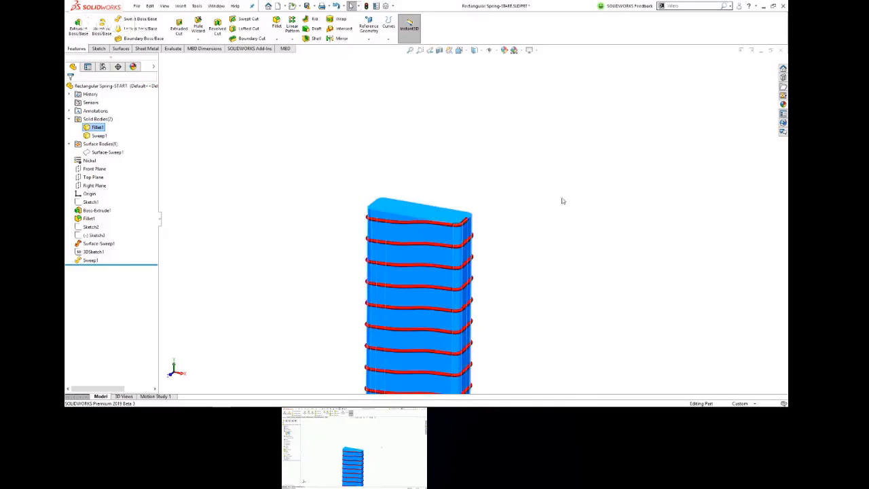
pyautogui.scroll(3, 515, 198)
pyautogui.scroll(-2, 524, 299)
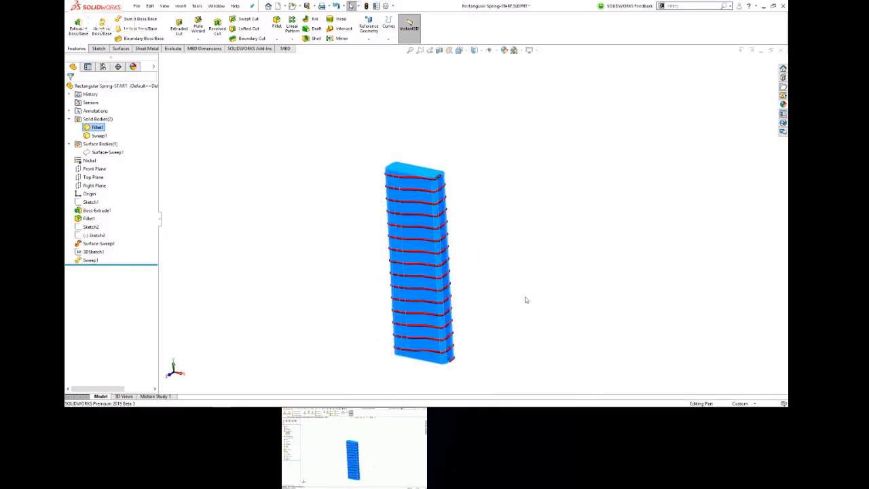
pyautogui.scroll(-2, 429, 160)
# Step: Shorten the block by pulling the height dimension of its top face downward
pyautogui.click(431, 162)
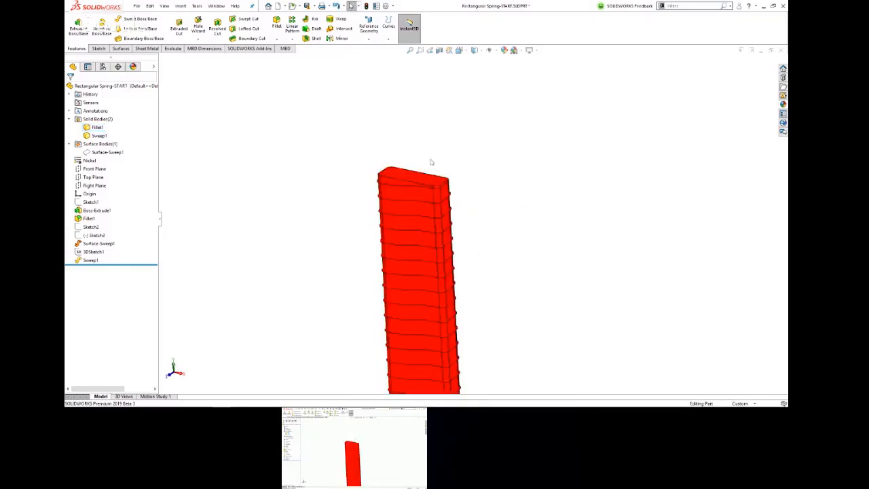
pyautogui.click(416, 178)
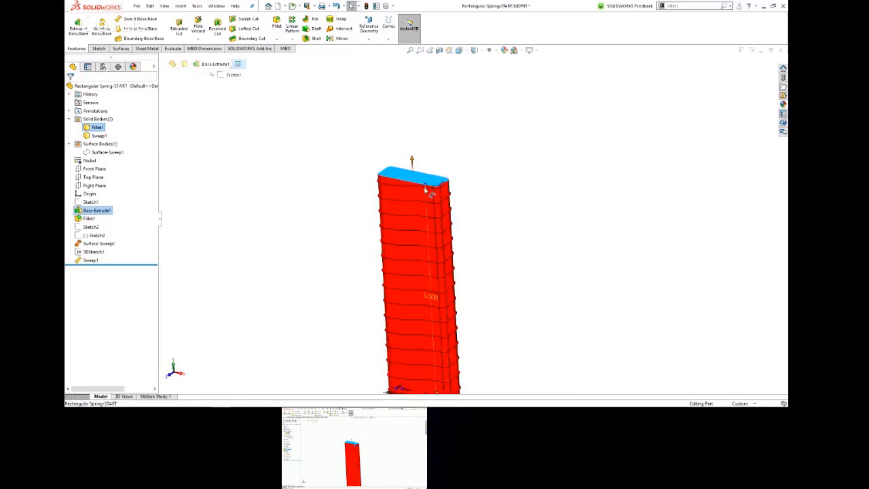
pyautogui.moveTo(426, 190); pyautogui.dragTo(426, 238)
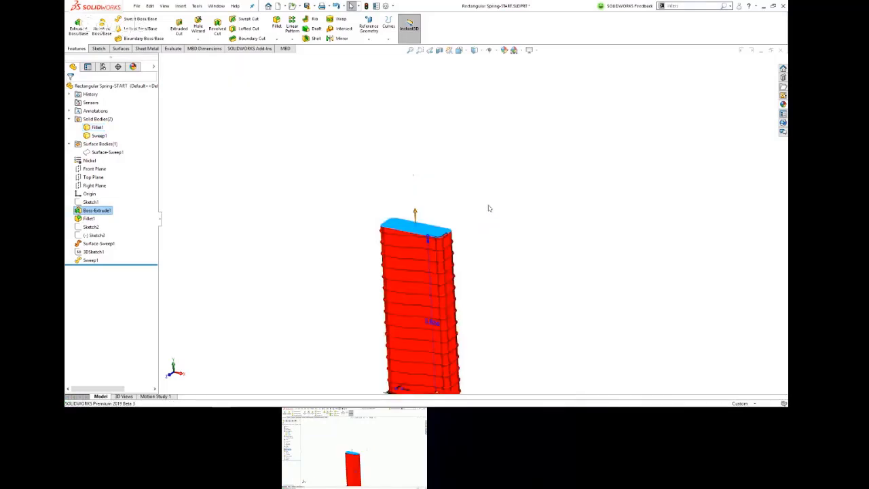
# Step: Hide the shortened block body
pyautogui.scroll(-3, 442, 191)
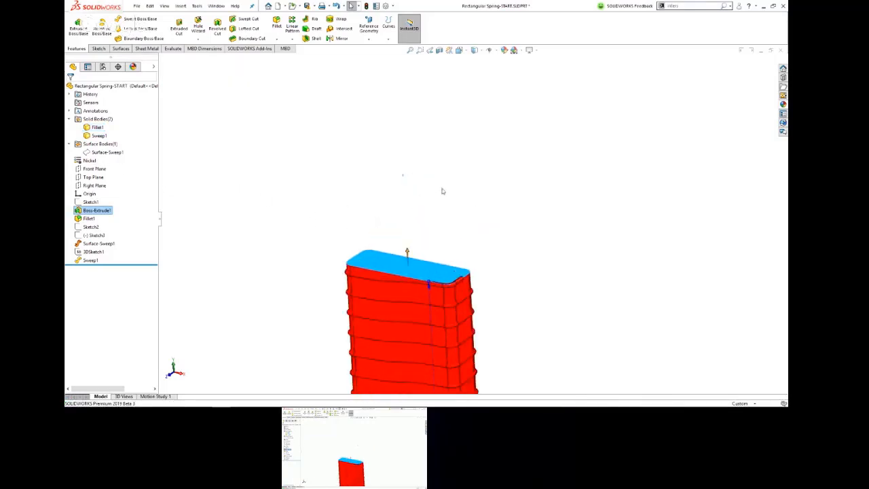
pyautogui.click(392, 267)
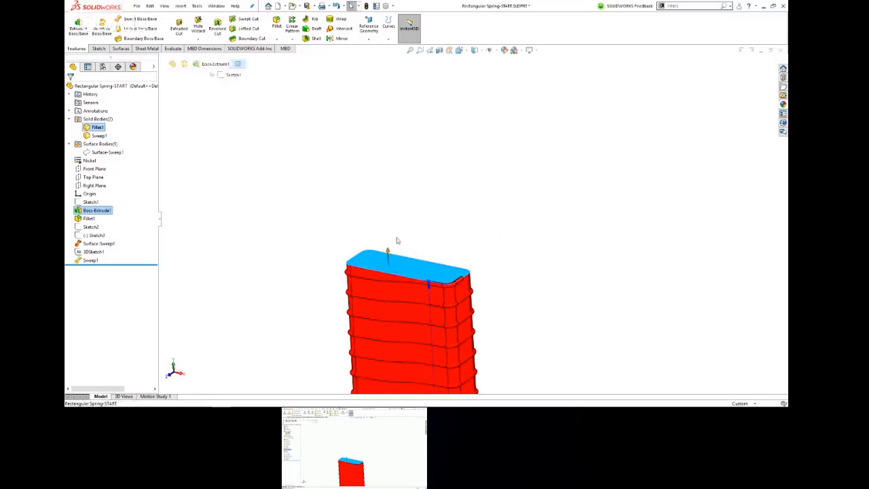
pyautogui.click(397, 240)
pyautogui.press('Tab')
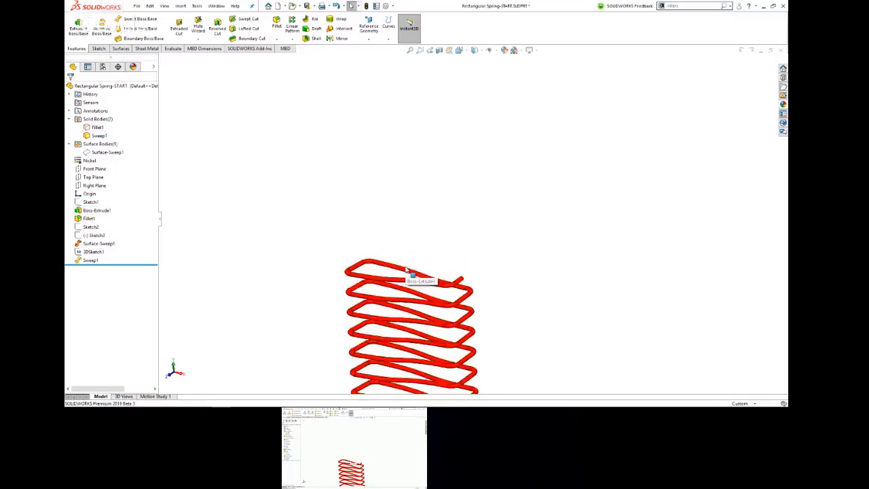
# Step: Show the twisted swept surface body around the spring and clear the selection
pyautogui.scroll(7, 445, 284)
pyautogui.scroll(-3, 469, 297)
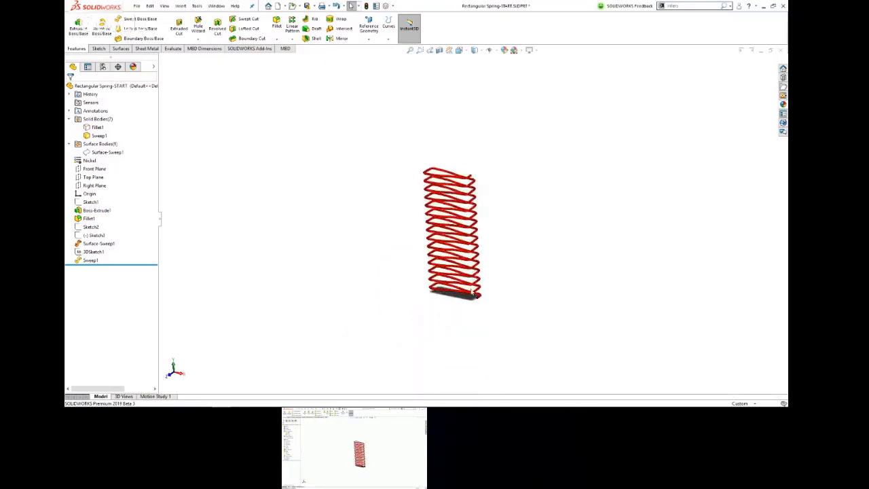
pyautogui.scroll(-2, 489, 251)
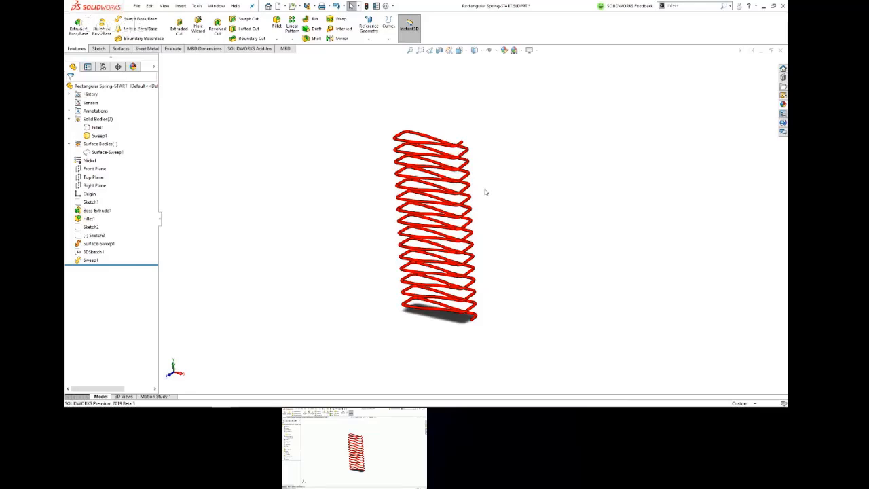
pyautogui.click(106, 152)
pyautogui.click(112, 142)
pyautogui.click(236, 148)
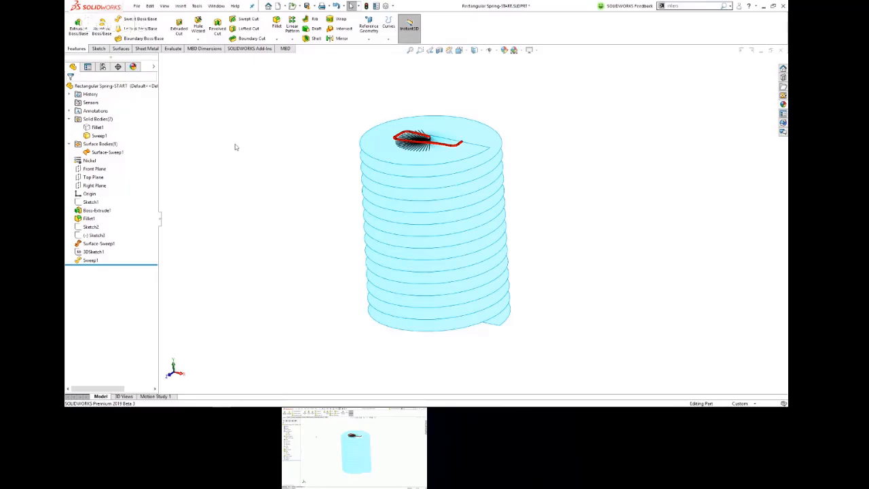
# Step: Switch to the presentation, advance the Manual Countersink slide to the hole callout, and return to SOLIDWORKS
pyautogui.hotkey('alt', 'Tab')
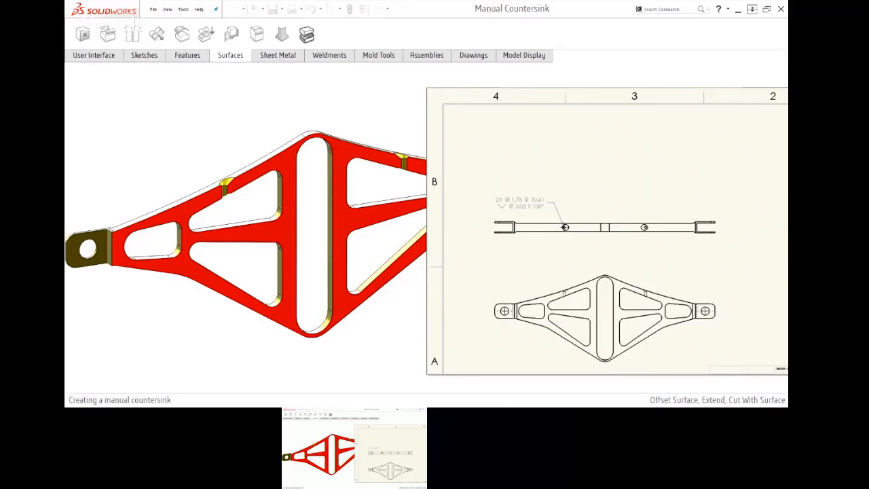
pyautogui.click(537, 208)
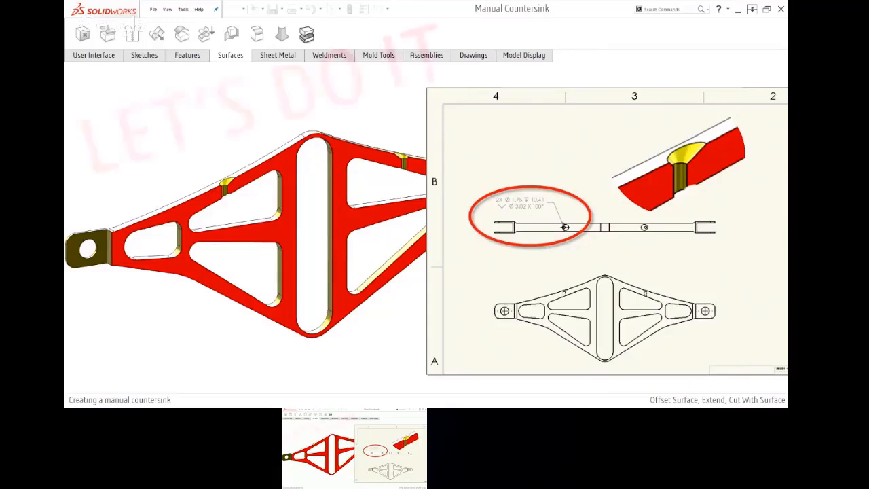
pyautogui.hotkey('alt', 'Tab')
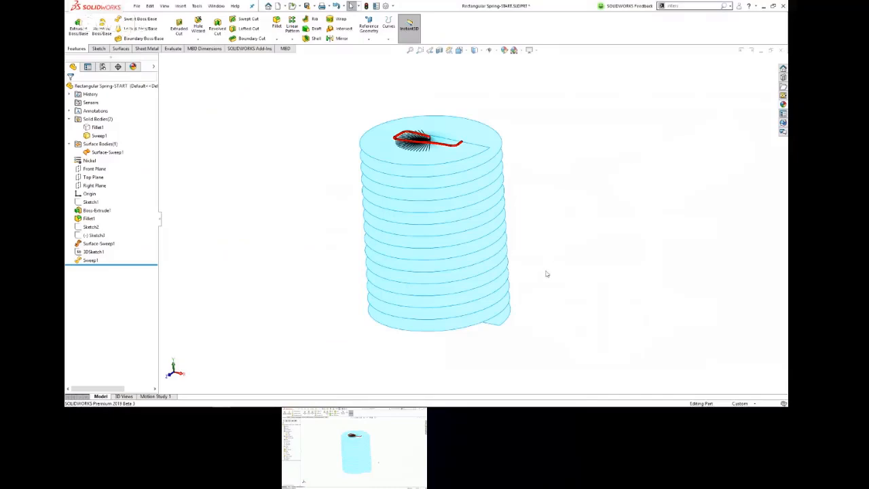
# Step: Close the rectangular spring part and open the Manual Countersink part from the recent documents
pyautogui.hotkey('ctrl', 'w')
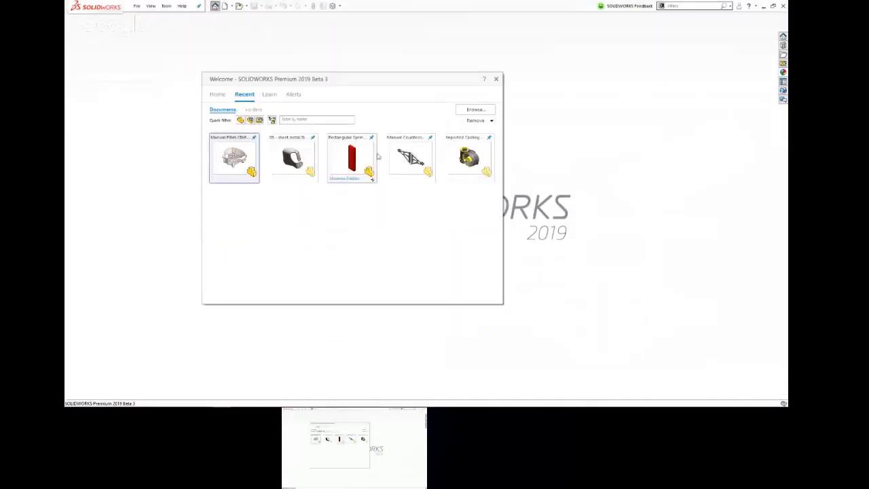
pyautogui.click(407, 158)
# Step: Inspect the existing countersunk hole in a temporary section view on the Front plane, and dismiss the section
pyautogui.scroll(-5, 401, 190)
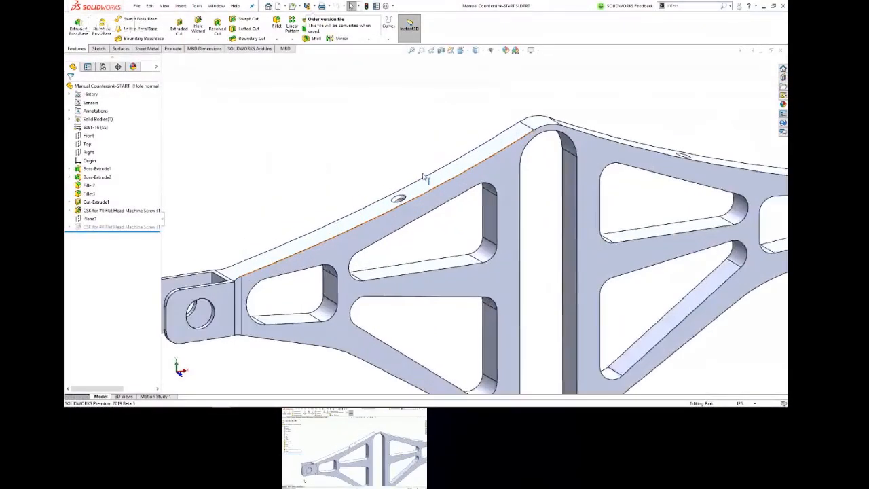
pyautogui.click(442, 51)
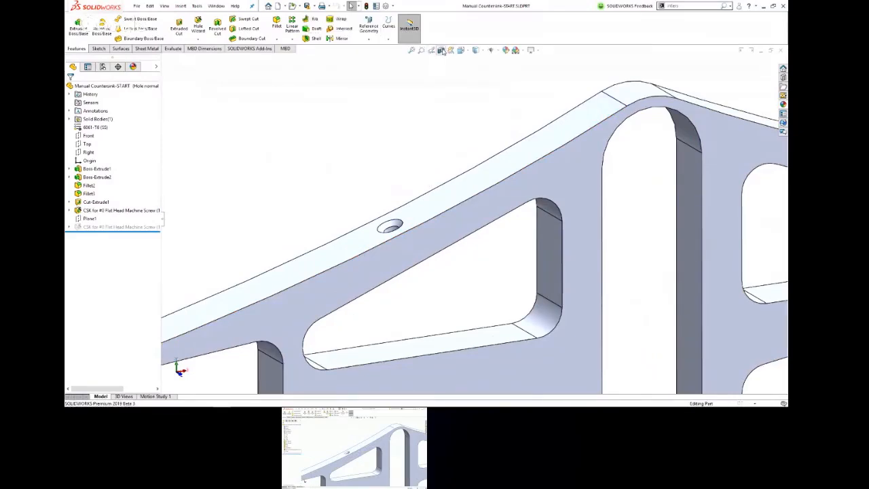
pyautogui.moveTo(413, 181); pyautogui.dragTo(385, 140, button='middle')
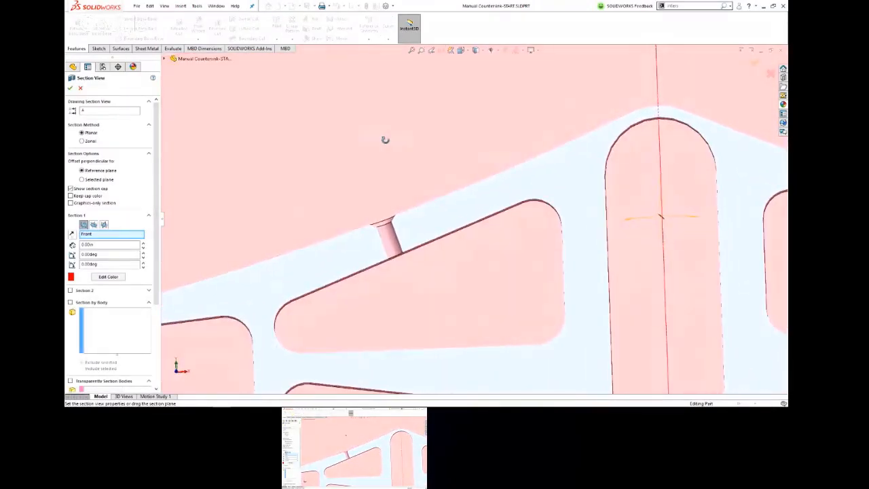
pyautogui.moveTo(428, 242); pyautogui.dragTo(434, 246, button='middle')
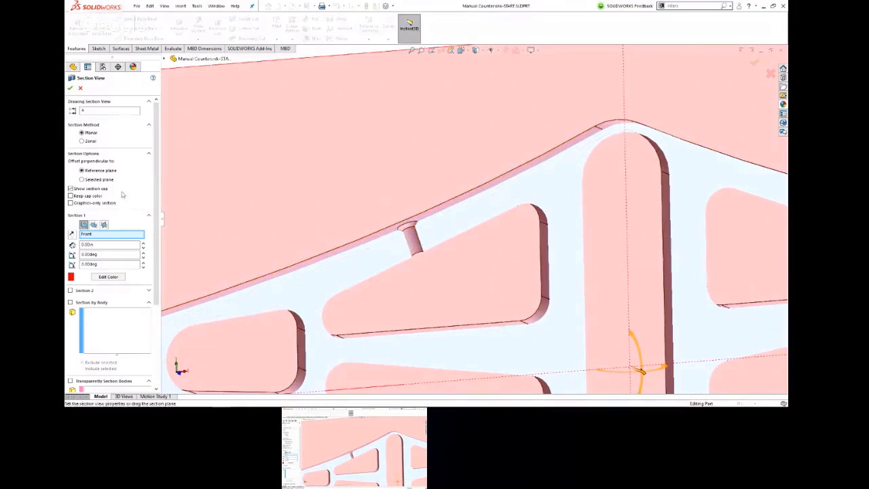
pyautogui.click(81, 88)
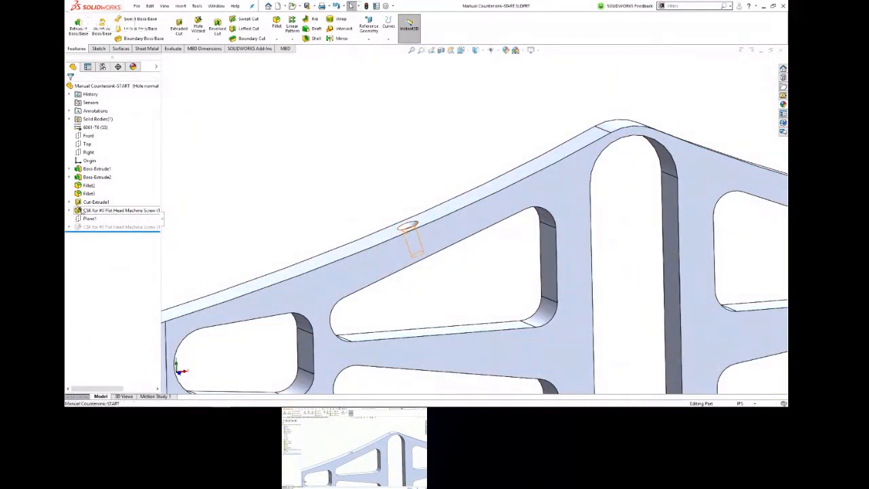
# Step: Suppress the existing countersunk hole feature in the sloped upper rail
pyautogui.click(82, 211)
pyautogui.click(102, 189)
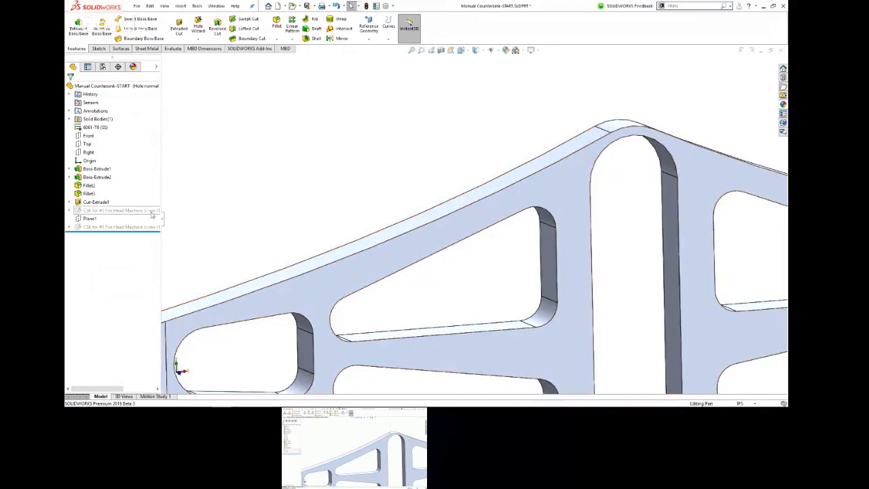
# Step: Start a Hole Wizard countersink on Plane1 for an ANSI Inch Flat Head Screw (100), size #0, Normal fit, Blind 0.25 in
pyautogui.click(92, 218)
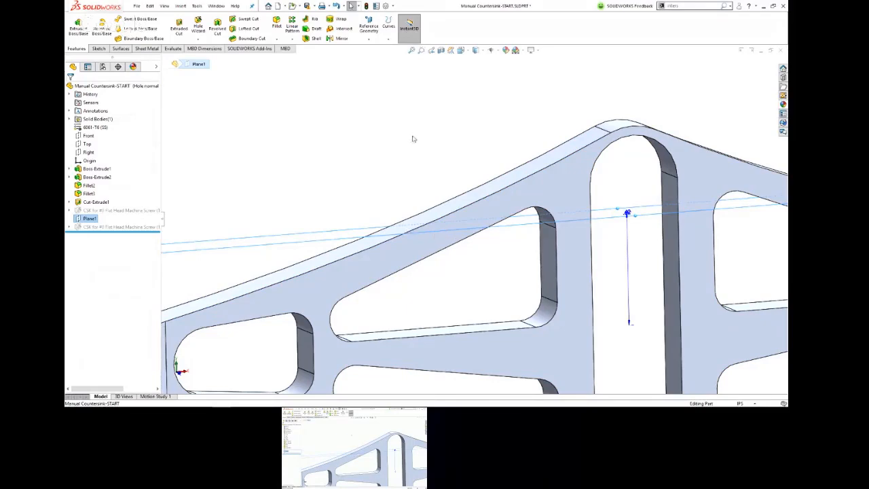
pyautogui.moveTo(425, 173); pyautogui.dragTo(407, 229, button='middle')
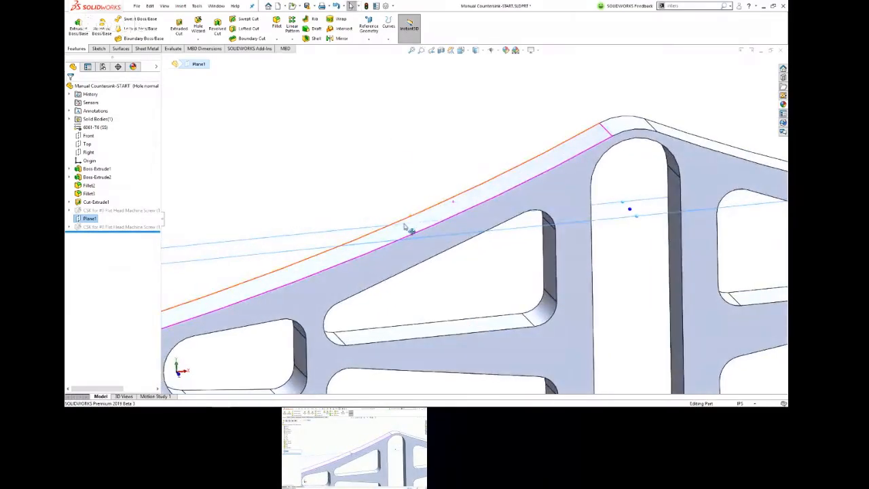
pyautogui.click(316, 145)
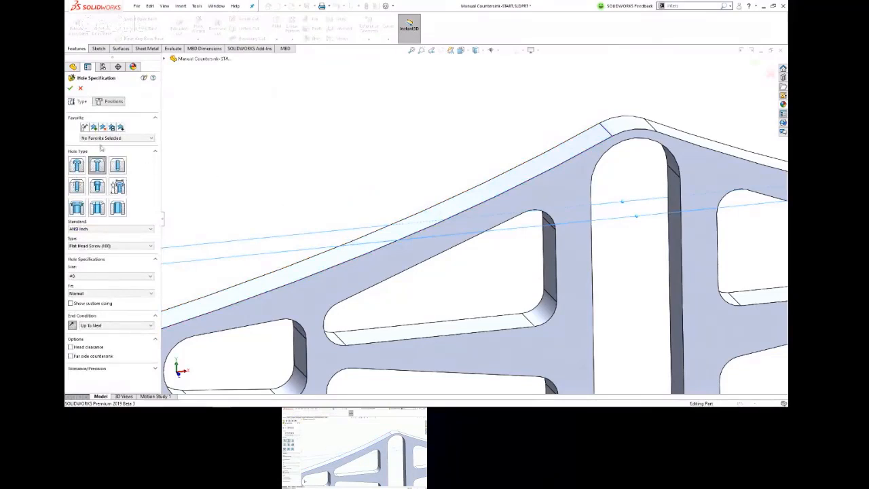
pyautogui.click(111, 246)
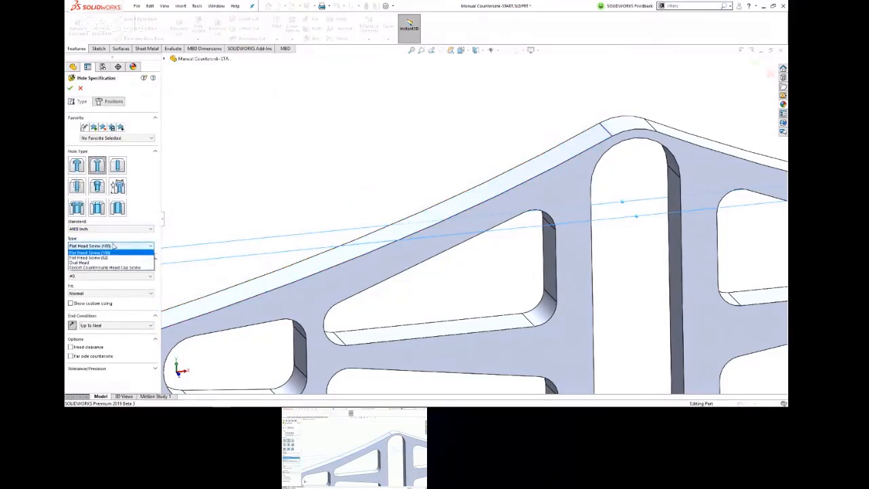
pyautogui.click(111, 251)
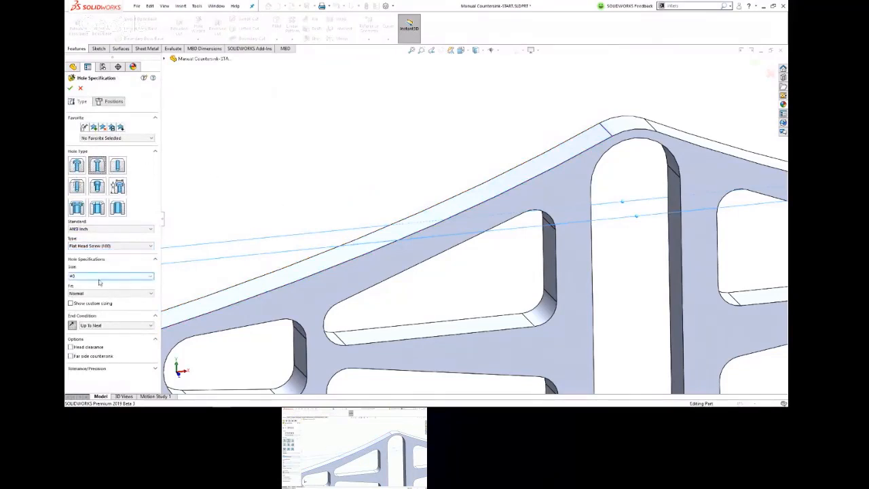
pyautogui.click(108, 326)
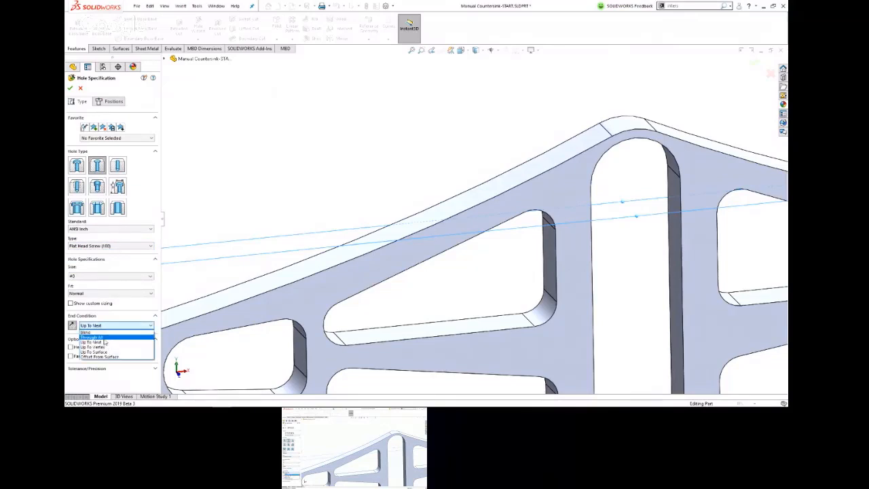
pyautogui.click(98, 332)
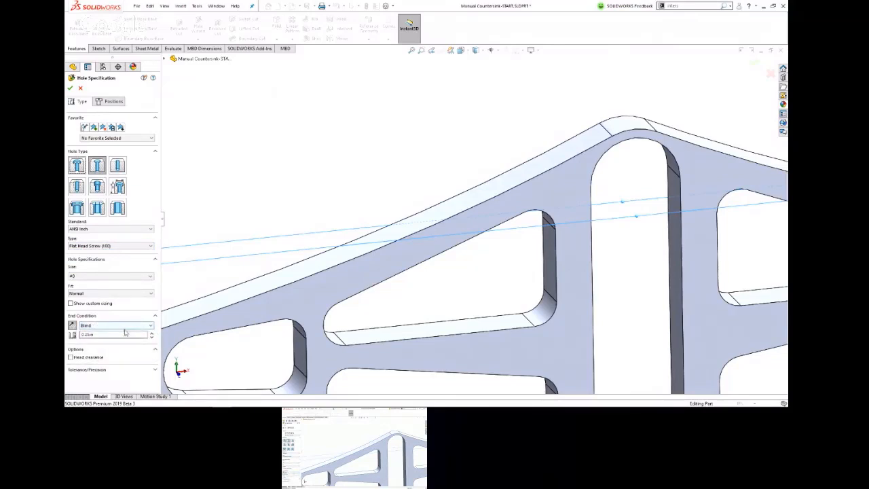
# Step: Place the countersink's position point on Plane1 over the sloped upper rail, checking its hole preview
pyautogui.click(108, 101)
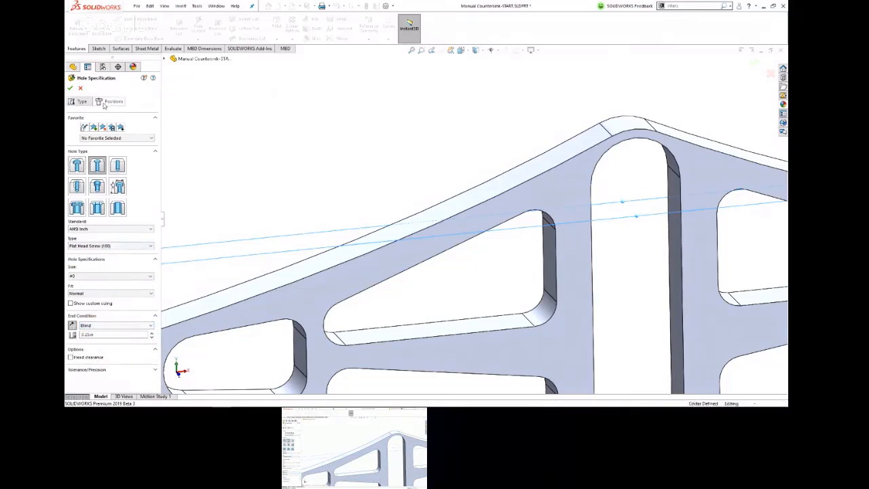
pyautogui.click(377, 239)
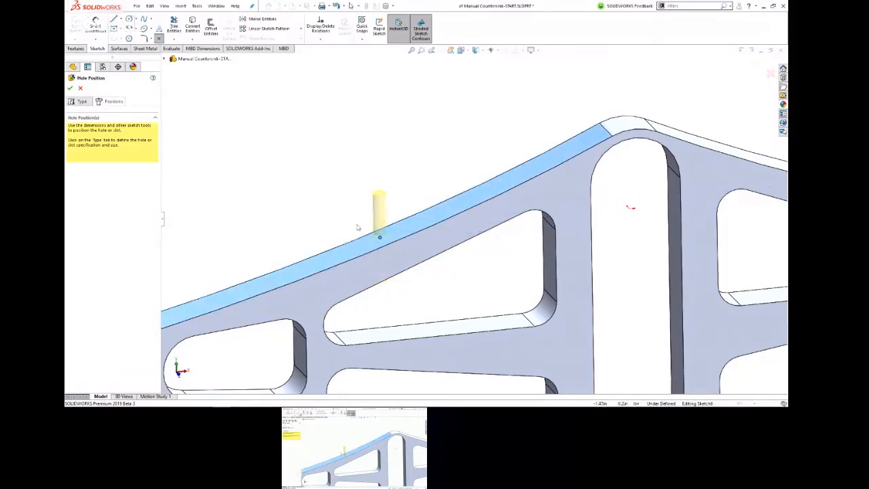
pyautogui.click(79, 101)
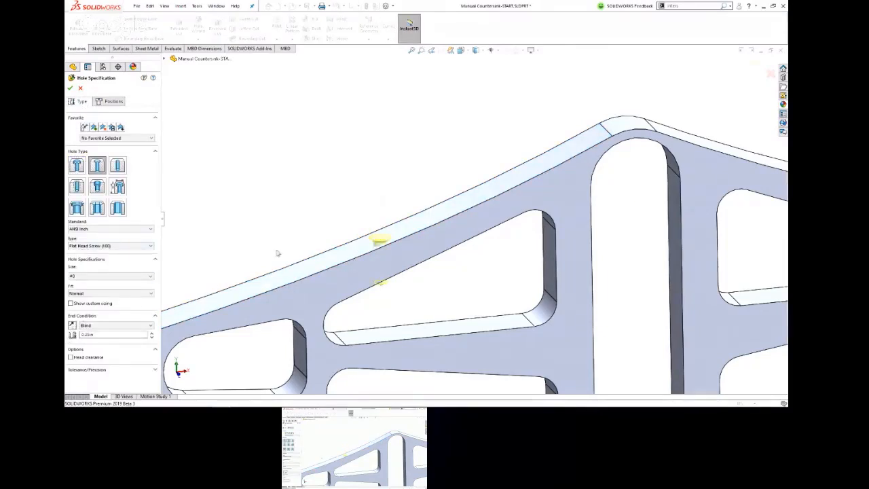
pyautogui.click(111, 102)
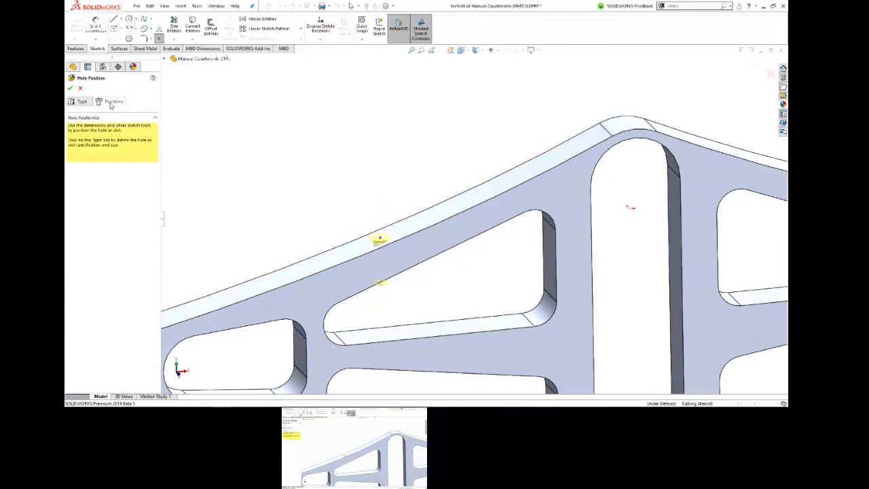
# Step: Orient the view normal to the position sketch and make the hole point horizontal with the origin
pyautogui.moveTo(414, 131); pyautogui.dragTo(414, 260, button='middle')
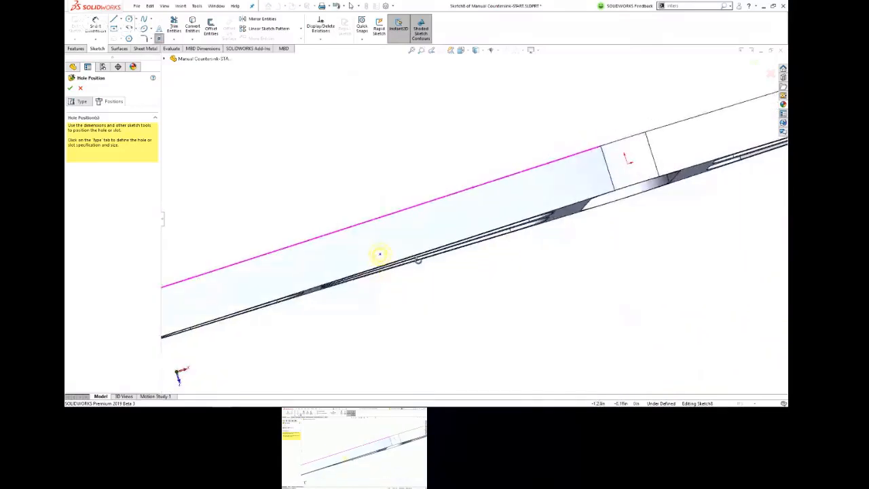
pyautogui.press('space')
pyautogui.click(489, 311)
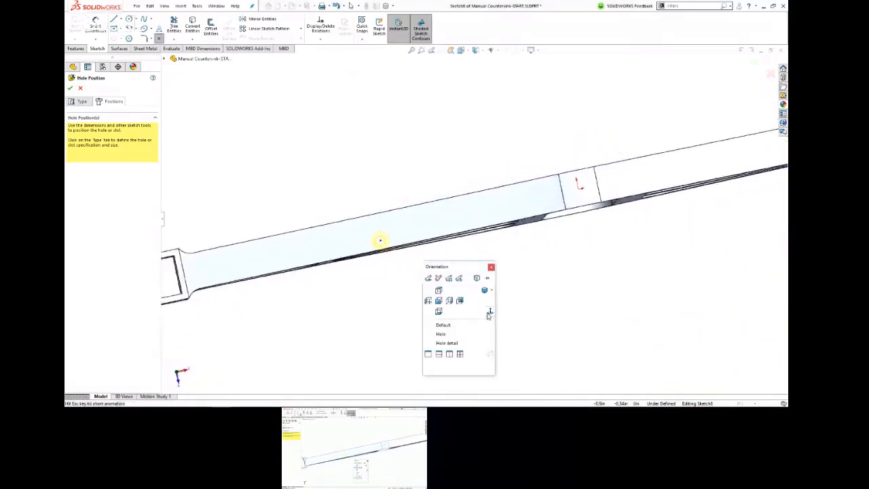
pyautogui.scroll(-3, 458, 273)
pyautogui.scroll(-2, 367, 108)
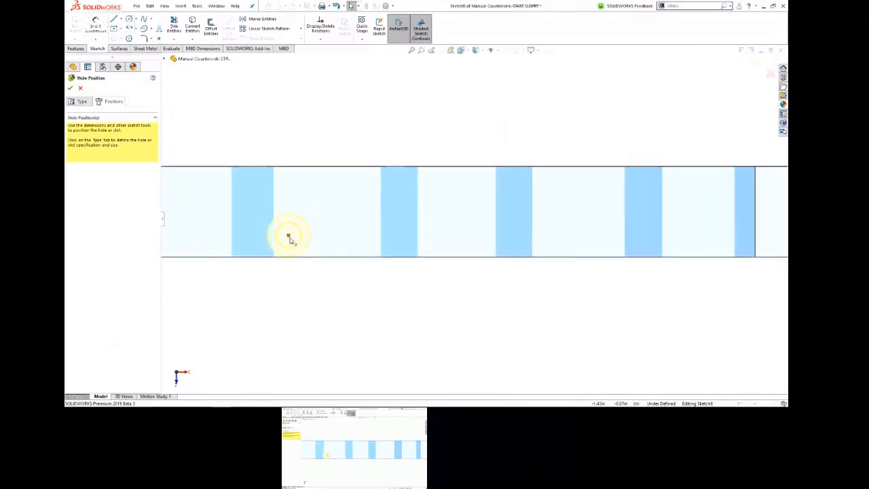
pyautogui.click(289, 236)
pyautogui.scroll(3, 703, 203)
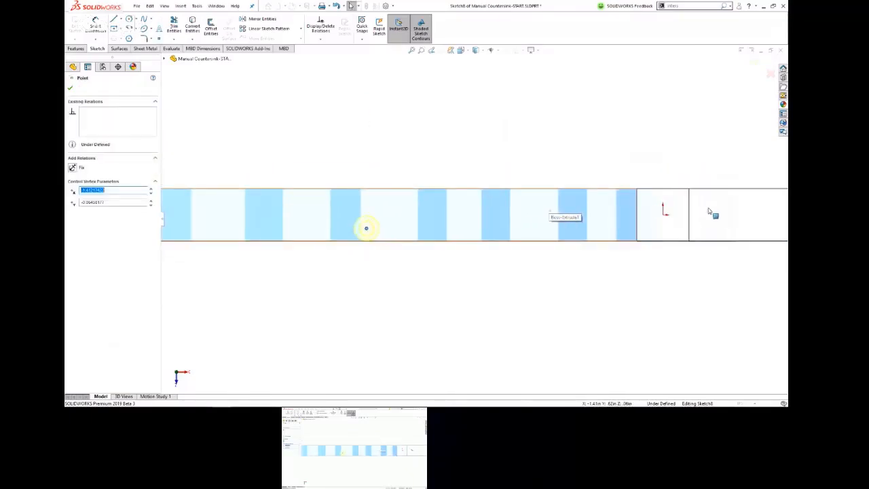
pyautogui.keyDown('ctrl'); pyautogui.click(663, 215); pyautogui.keyUp('ctrl')
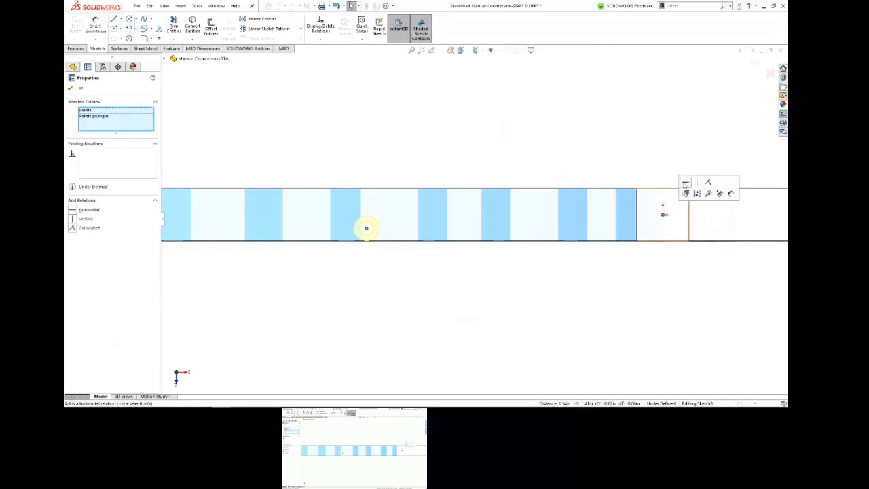
pyautogui.click(685, 182)
pyautogui.click(597, 122)
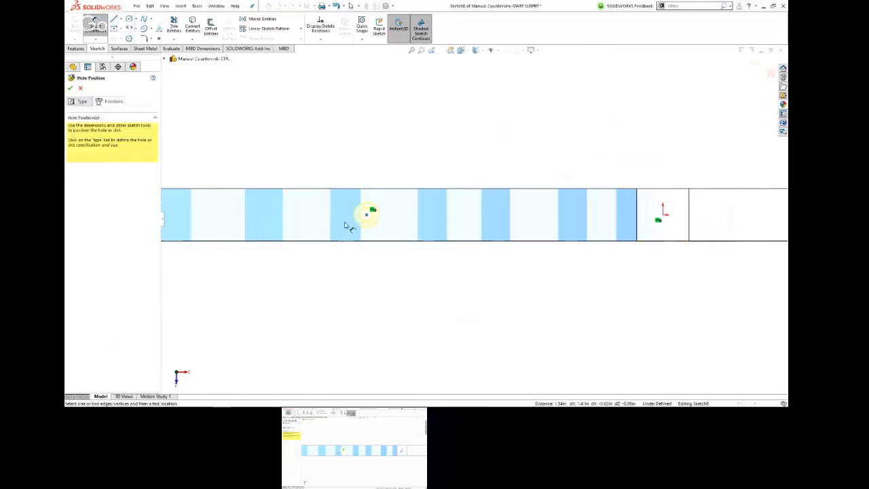
# Step: Dimension the hole point 1.25 in from the origin and finish the countersink
pyautogui.click(366, 214)
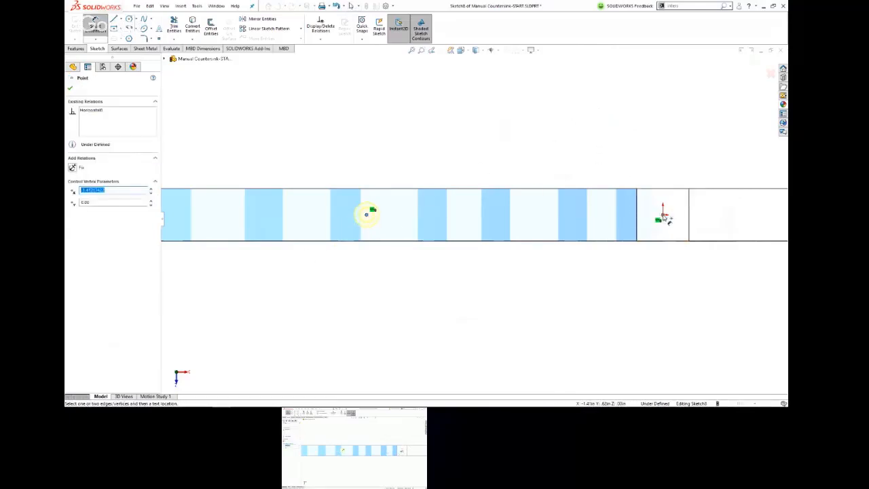
pyautogui.click(663, 215)
pyautogui.click(508, 114)
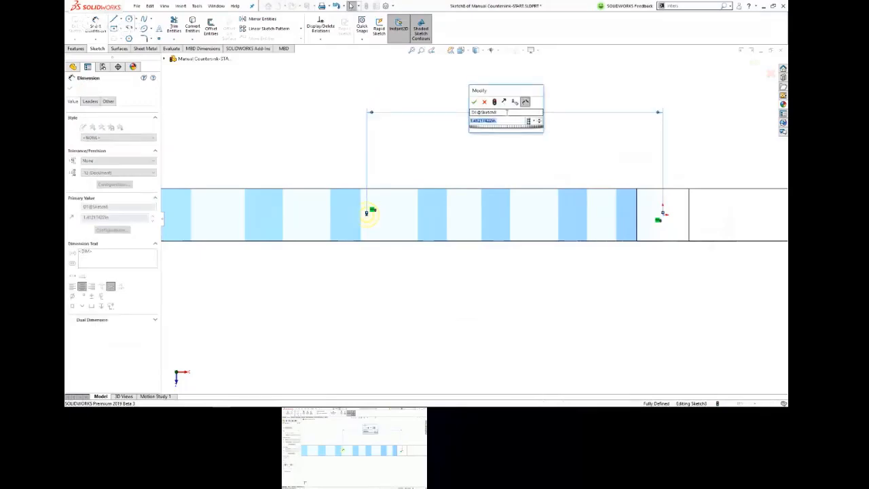
pyautogui.write('1.25')
pyautogui.press('Return')
pyautogui.moveTo(499, 170); pyautogui.dragTo(486, 99, button='middle')
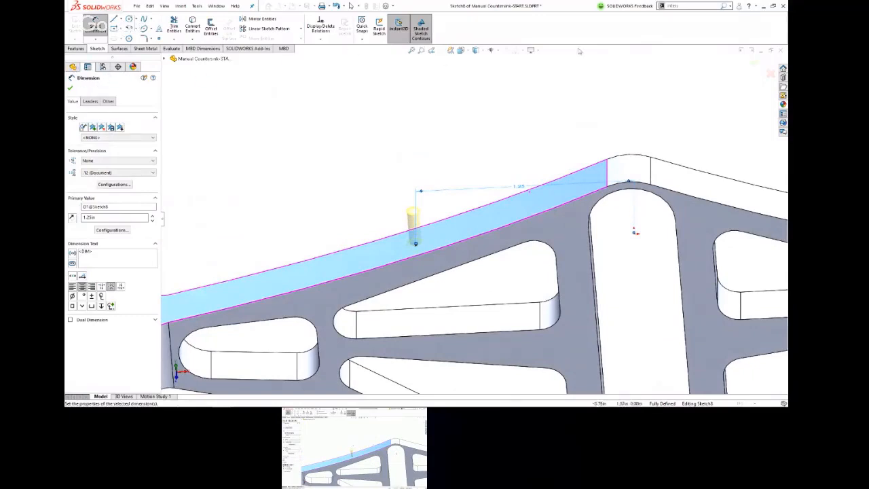
pyautogui.click(754, 64)
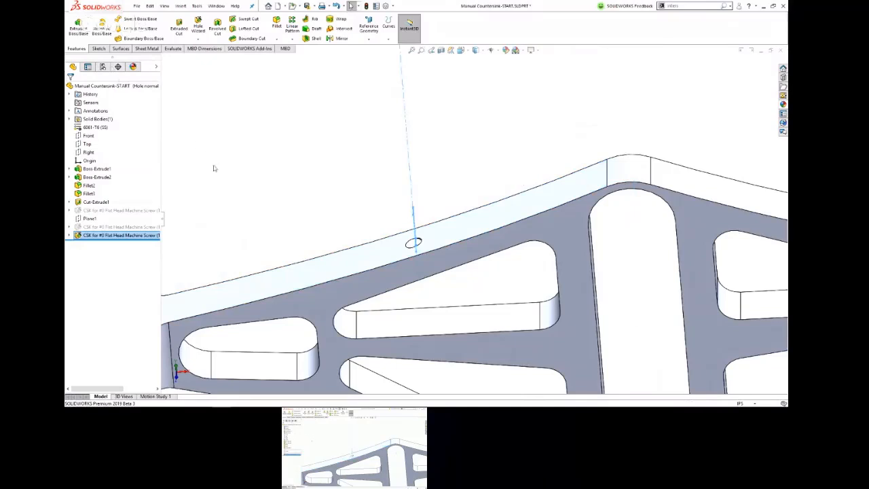
# Step: Edit the new countersink feature and reverse its direction so it cuts down through the sloped rail
pyautogui.click(77, 237)
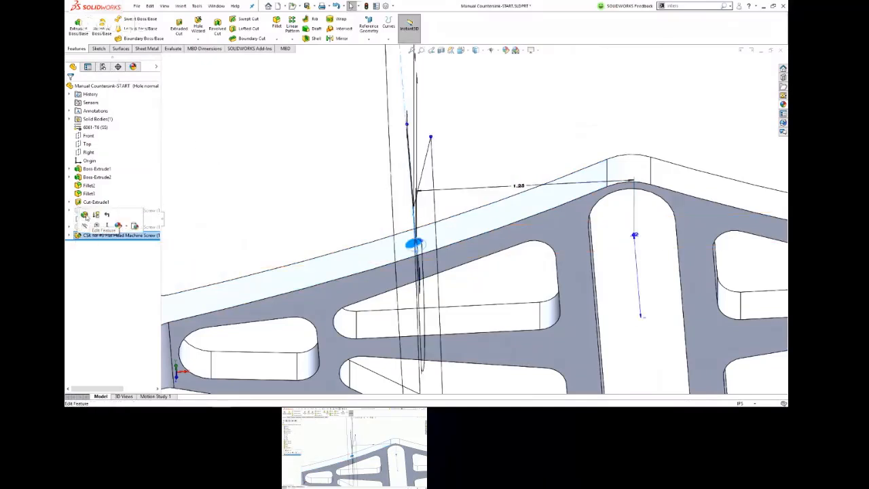
pyautogui.click(85, 215)
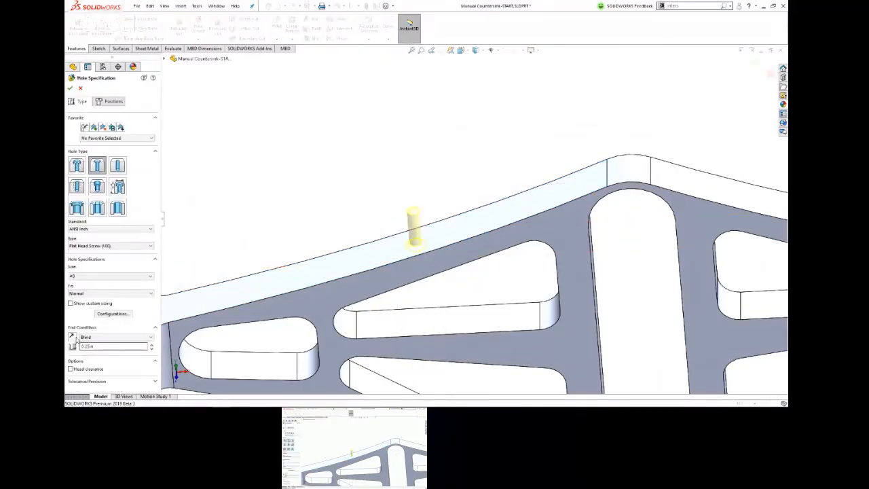
pyautogui.moveTo(300, 235); pyautogui.dragTo(311, 156, button='middle')
pyautogui.click(70, 89)
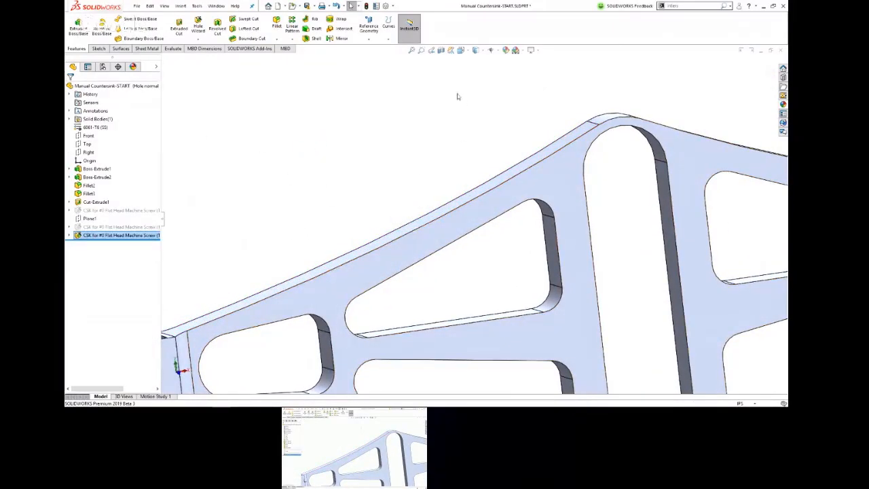
# Step: Section the part on the Front plane through the new hole and examine the countersink's conical face
pyautogui.click(441, 51)
pyautogui.scroll(-5, 453, 247)
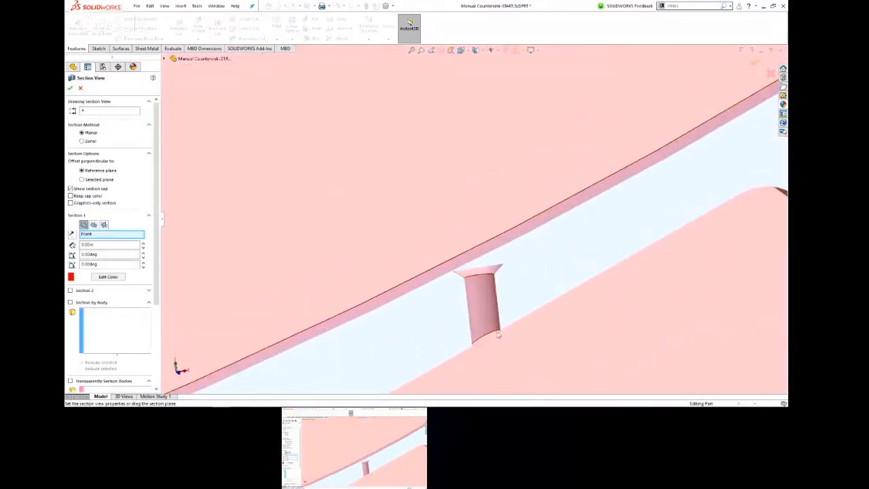
pyautogui.scroll(-3, 498, 329)
pyautogui.press('Return')
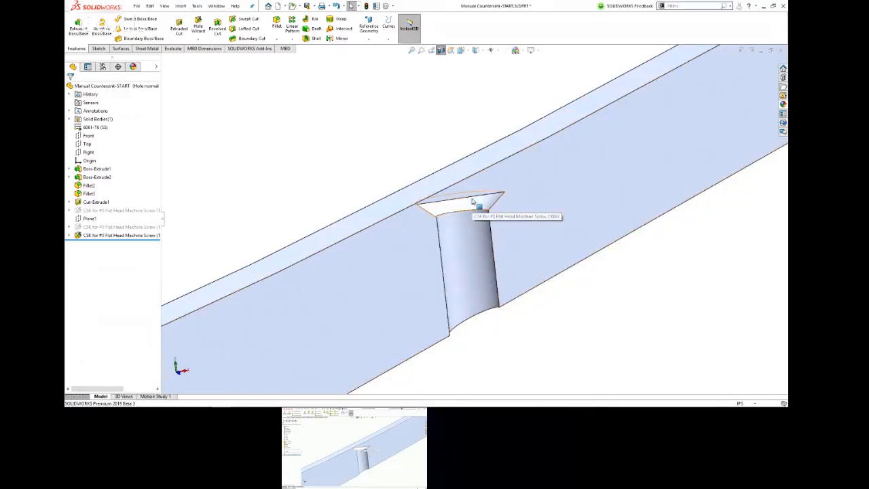
pyautogui.moveTo(484, 202)
pyautogui.mouseDown(button='middle')
pyautogui.moveTo(470, 160)
pyautogui.moveTo(481, 175)
pyautogui.mouseUp(button='middle')
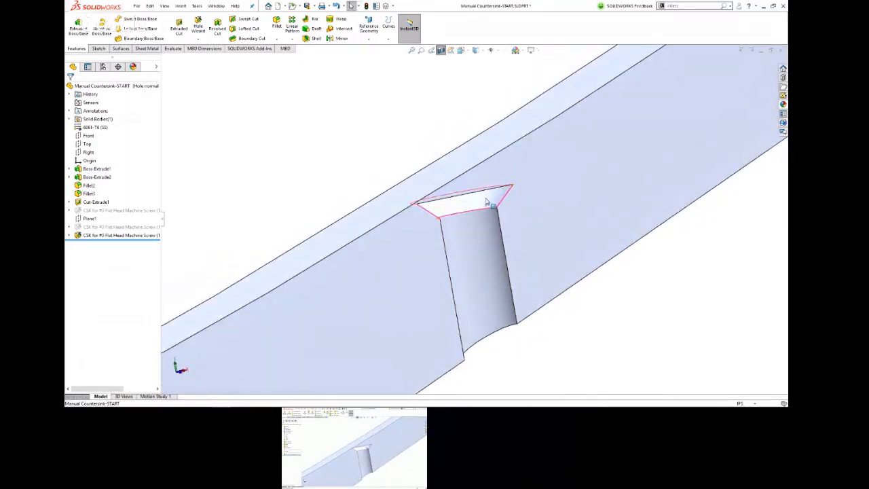
pyautogui.click(463, 208)
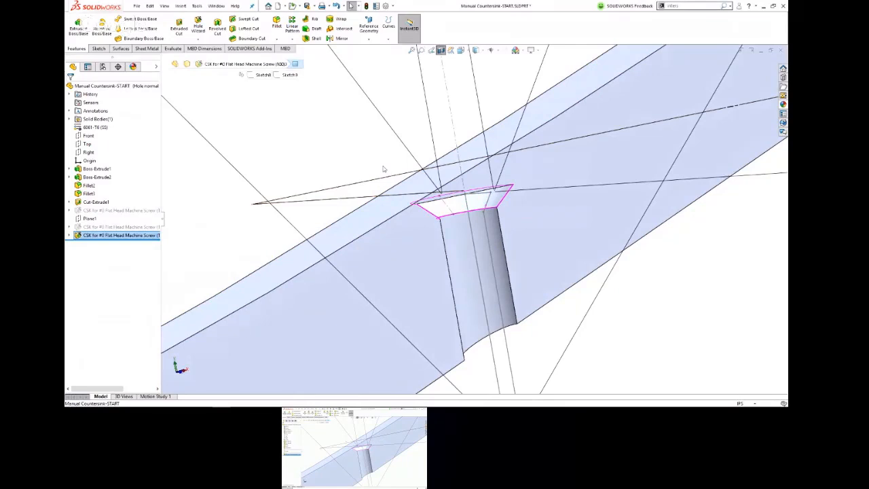
pyautogui.click(296, 131)
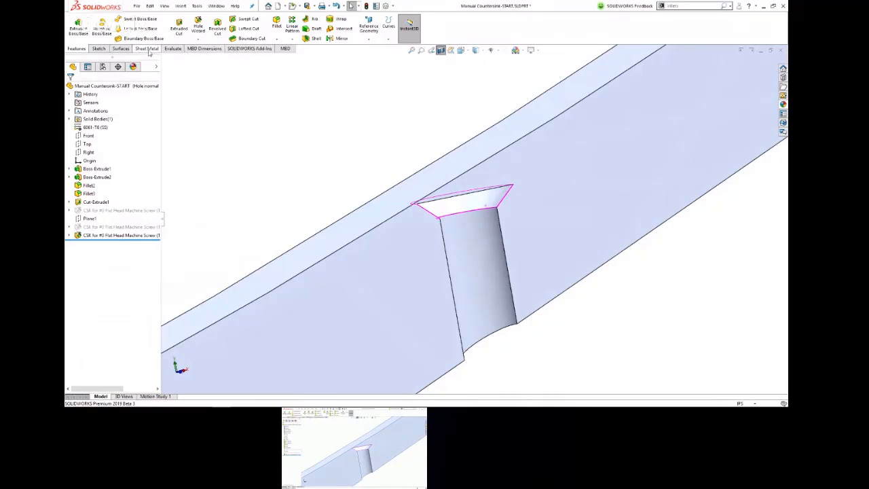
# Step: Copy the countersink's conical face as a surface body using Offset Surface with a 0 in distance
pyautogui.click(122, 49)
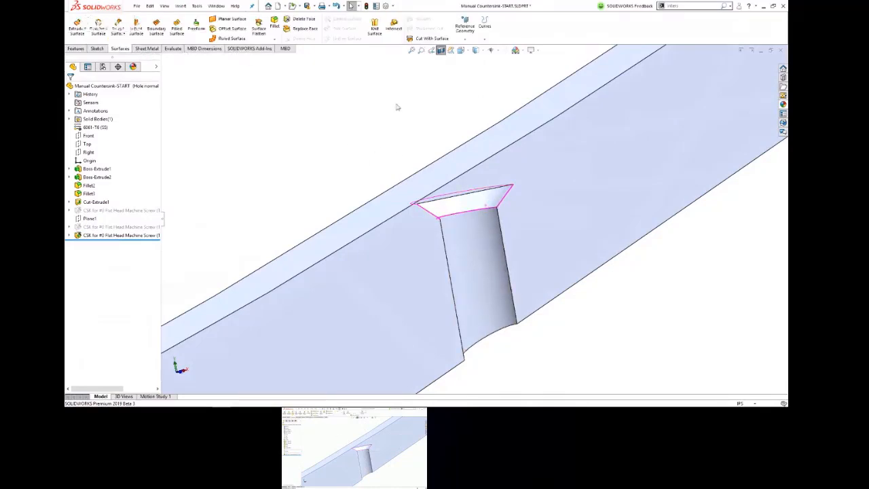
pyautogui.click(502, 196)
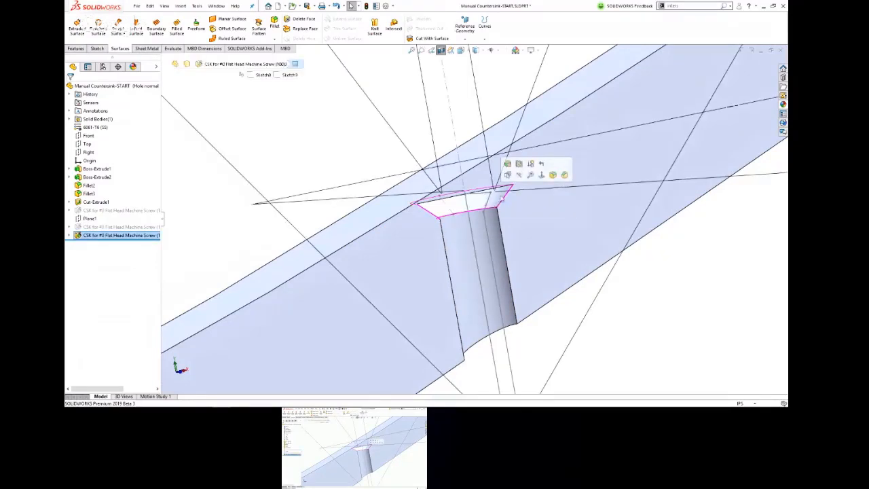
pyautogui.click(330, 167)
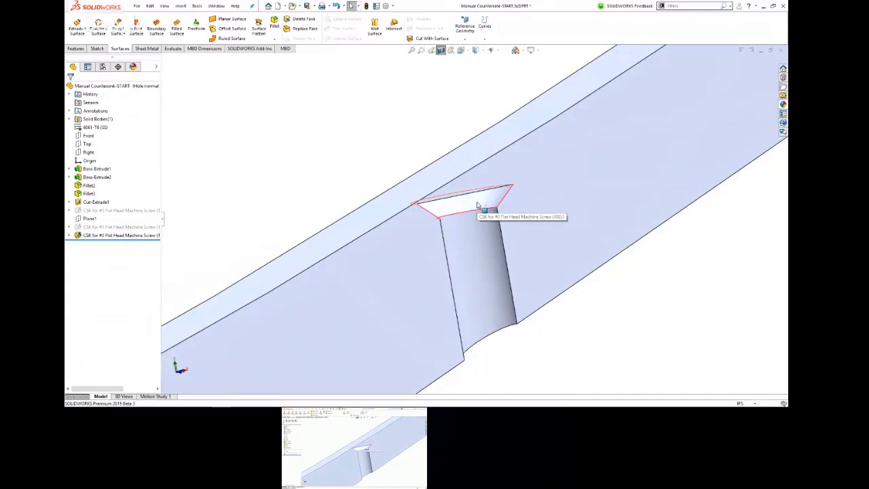
pyautogui.click(224, 29)
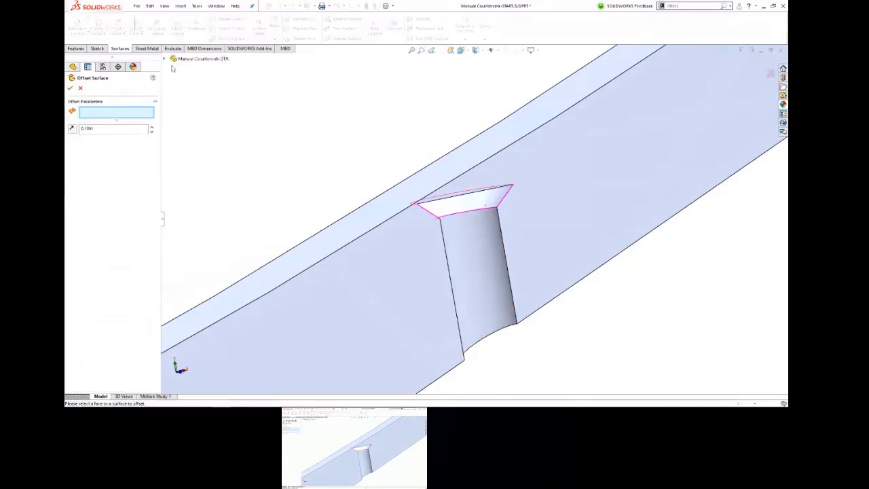
pyautogui.doubleClick(107, 130)
pyautogui.write('0')
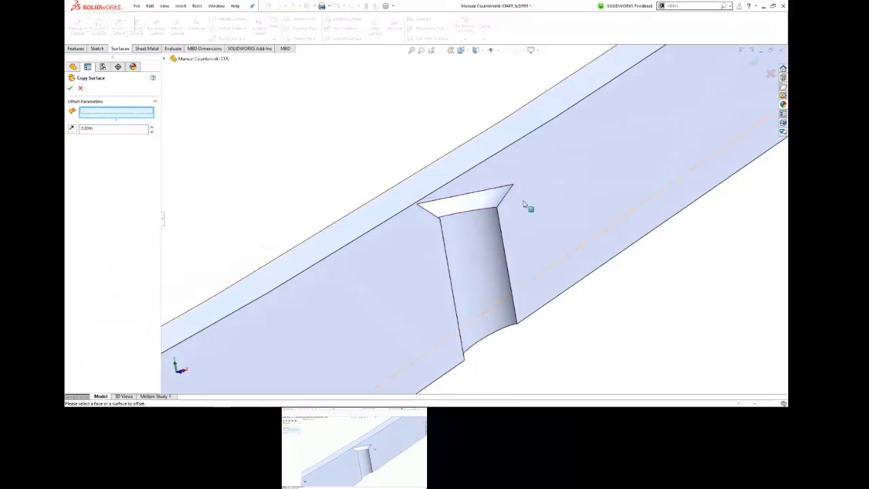
pyautogui.click(495, 197)
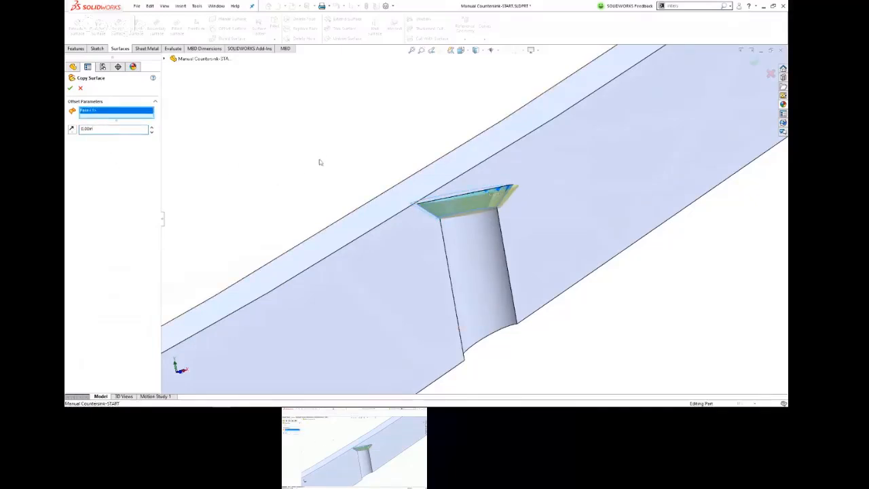
pyautogui.moveTo(319, 162); pyautogui.dragTo(324, 211, button='middle')
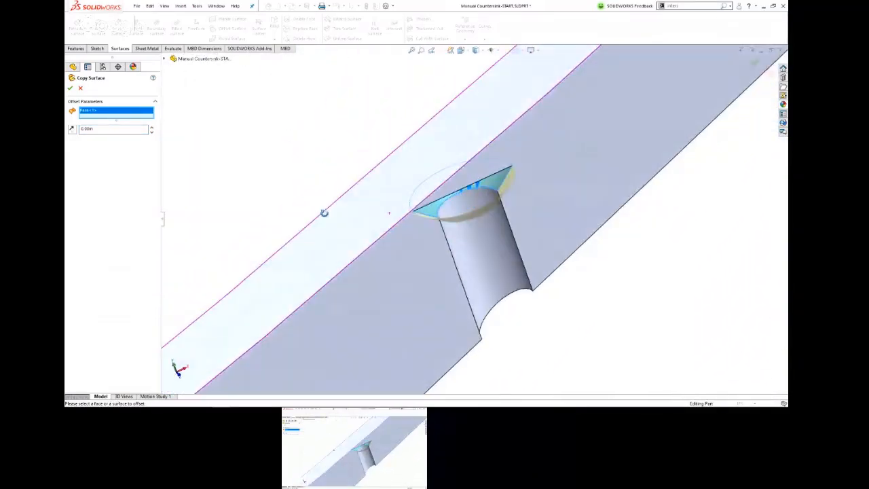
pyautogui.click(69, 89)
# Step: Hide the solid body and turn off the section view so only the copied conical surface is displayed
pyautogui.moveTo(330, 120); pyautogui.dragTo(338, 139, button='middle')
pyautogui.click(69, 127)
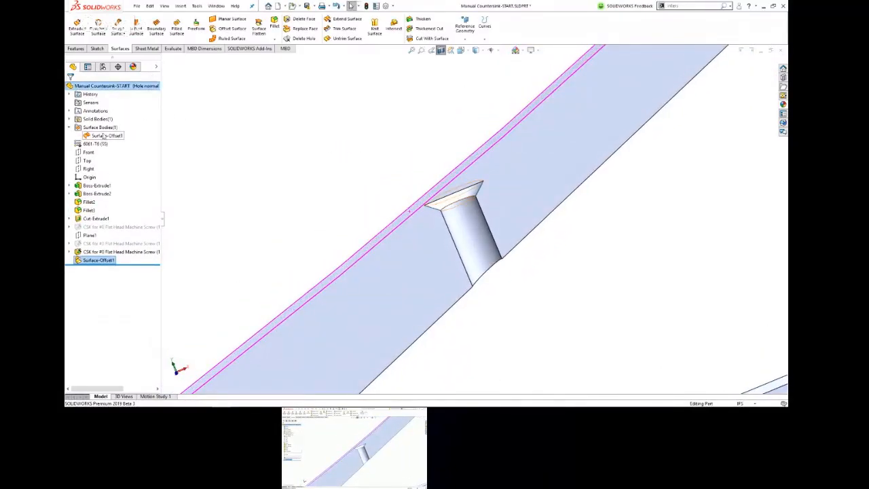
pyautogui.click(103, 136)
pyautogui.moveTo(260, 172); pyautogui.dragTo(313, 172, button='middle')
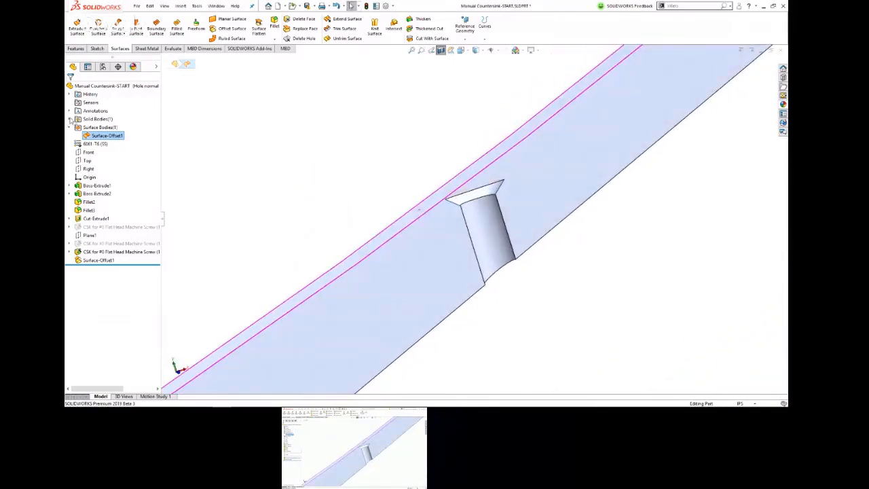
pyautogui.click(70, 119)
pyautogui.click(116, 127)
pyautogui.click(123, 114)
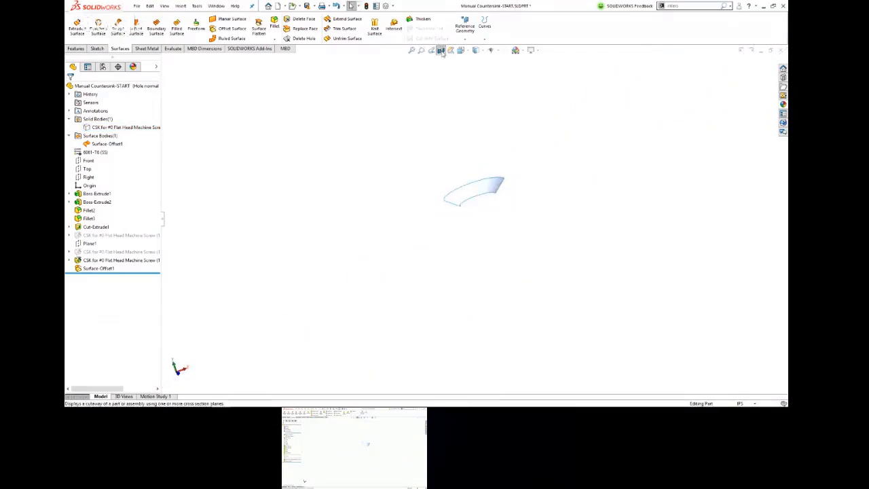
pyautogui.click(441, 49)
# Step: Extend the conical surface outward from its upper circular edge by 0.64 in with the Same surface extension type
pyautogui.click(480, 181)
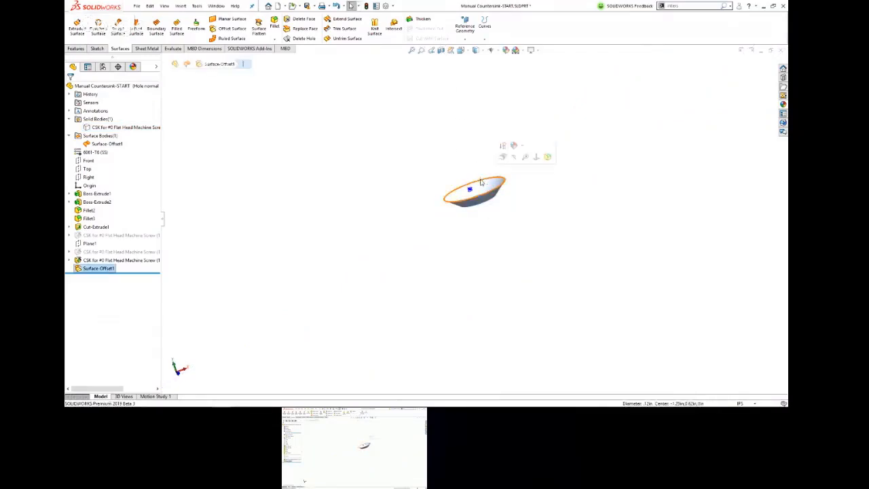
pyautogui.click(347, 20)
pyautogui.scroll(5, 477, 153)
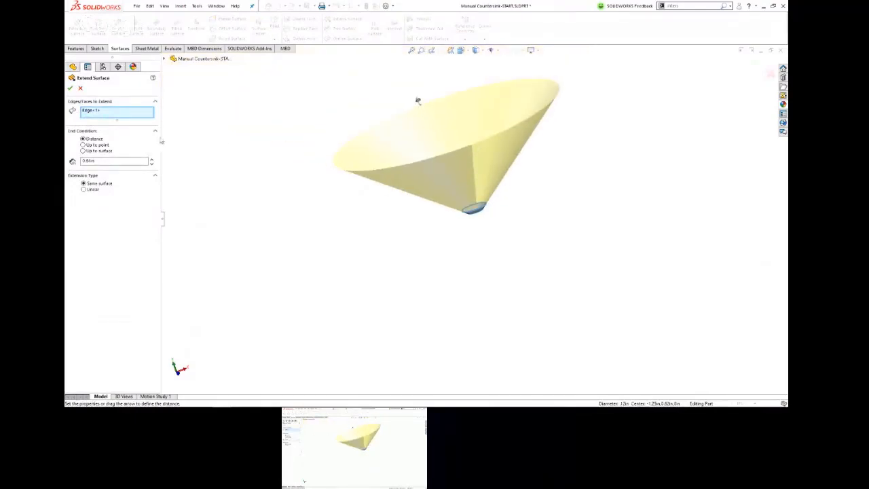
pyautogui.press('Return')
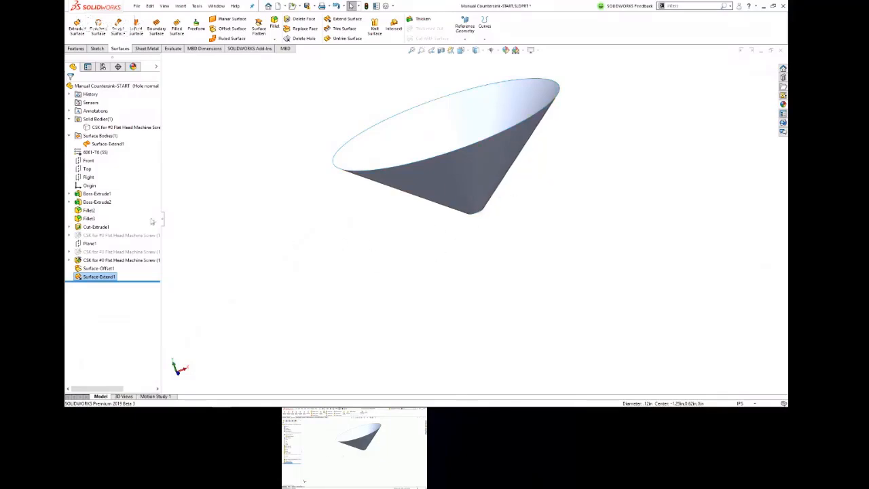
# Step: Show the solid body again alongside the extended conical surface
pyautogui.click(105, 127)
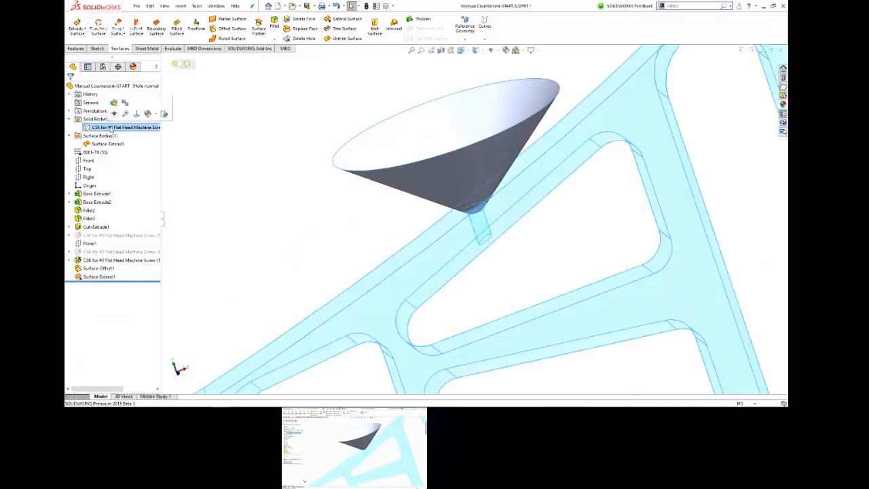
pyautogui.click(125, 114)
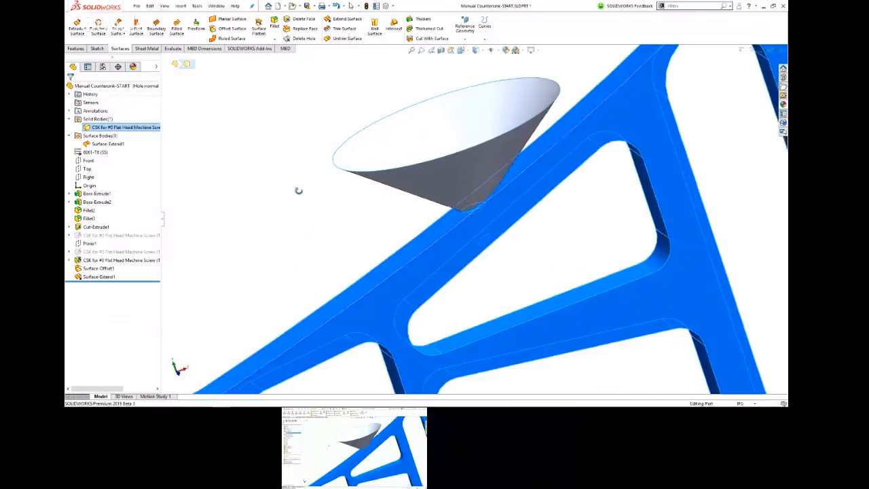
pyautogui.moveTo(374, 233); pyautogui.dragTo(296, 223, button='middle')
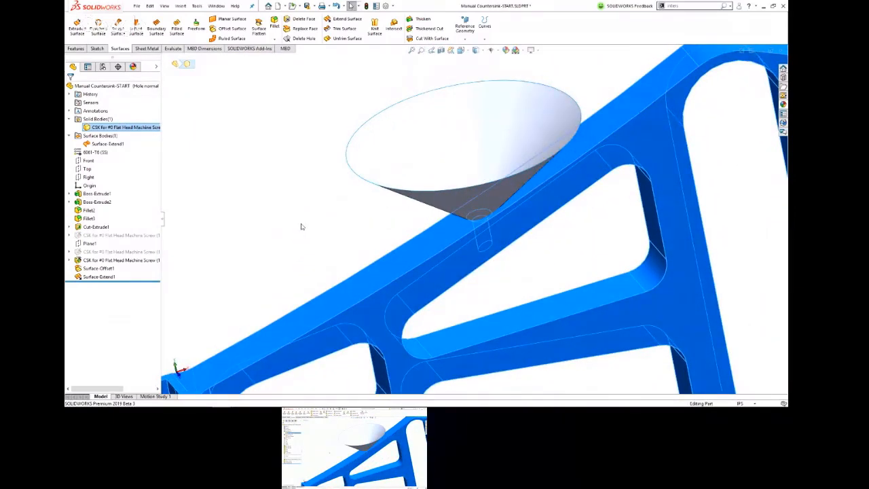
pyautogui.click(285, 190)
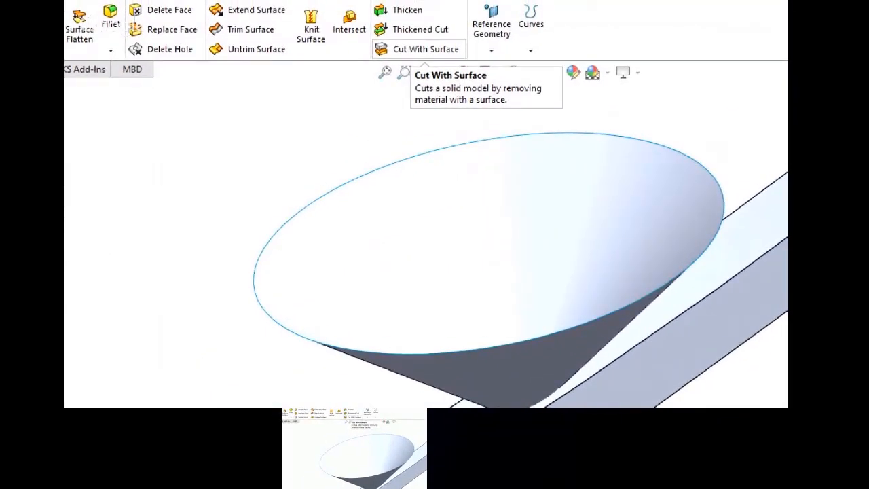
# Step: Cut the part with the extended conical surface, flipping the cut direction to remove the material inside the cone
pyautogui.click(425, 49)
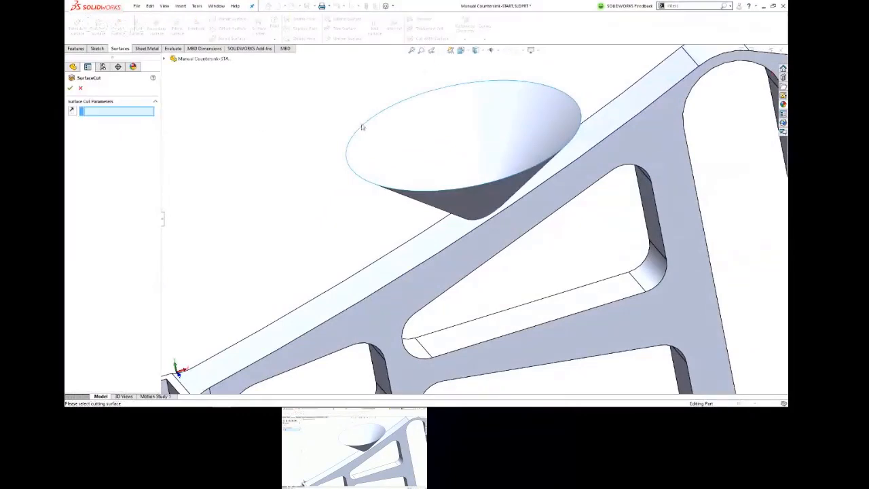
pyautogui.click(394, 134)
pyautogui.moveTo(342, 130); pyautogui.dragTo(400, 85, button='middle')
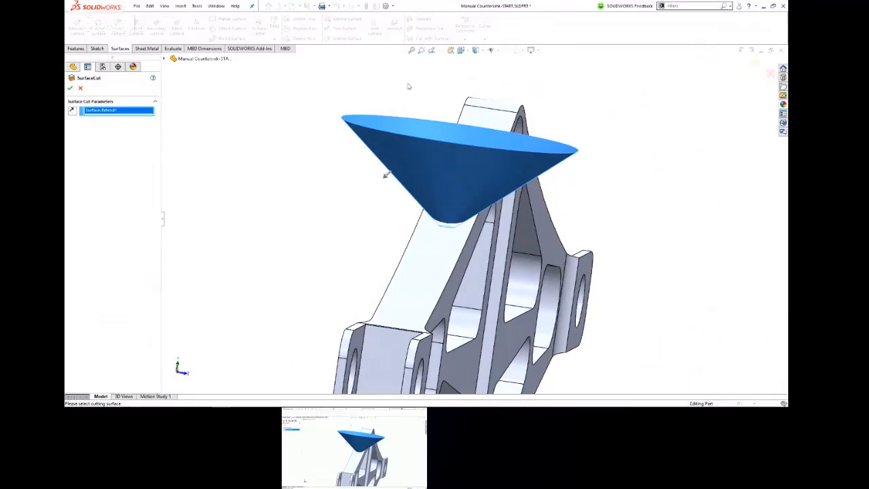
pyautogui.click(388, 179)
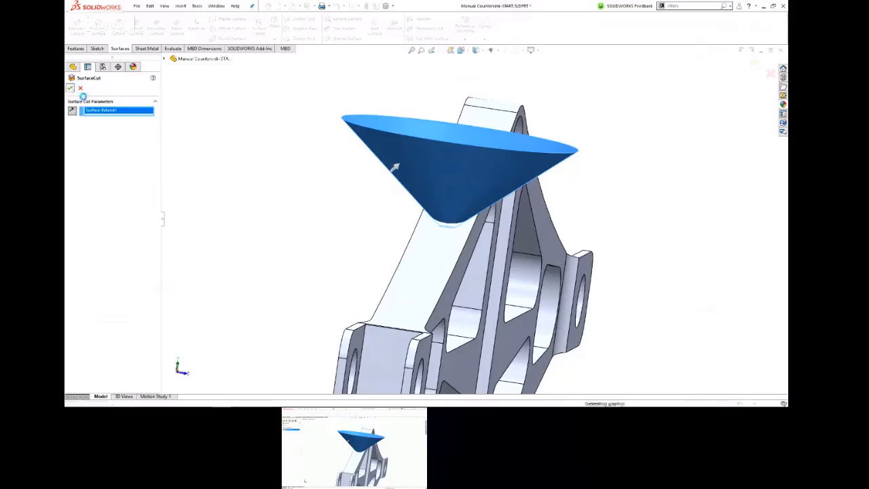
pyautogui.click(70, 88)
# Step: Hide the extended surface body and preview a Front plane section to examine the completed countersink
pyautogui.moveTo(347, 122); pyautogui.dragTo(312, 130, button='middle')
pyautogui.moveTo(303, 187); pyautogui.dragTo(283, 188, button='middle')
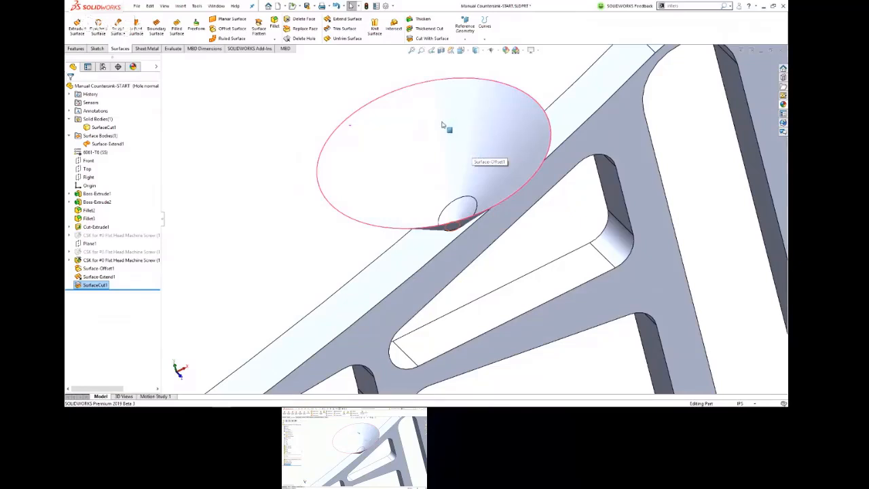
pyautogui.click(99, 145)
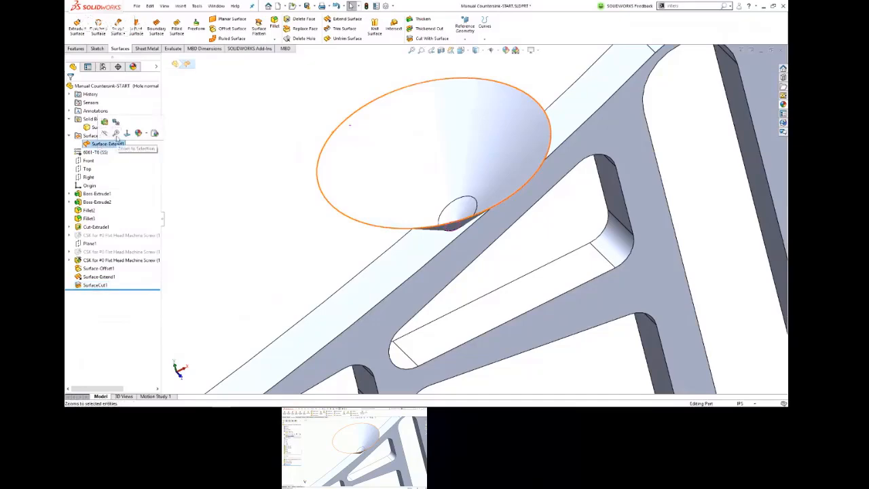
pyautogui.click(104, 133)
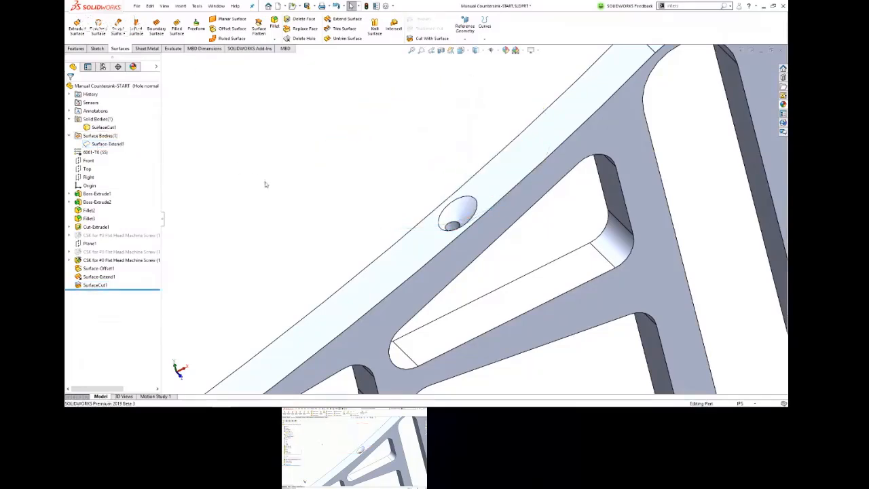
pyautogui.moveTo(264, 180); pyautogui.dragTo(294, 163, button='middle')
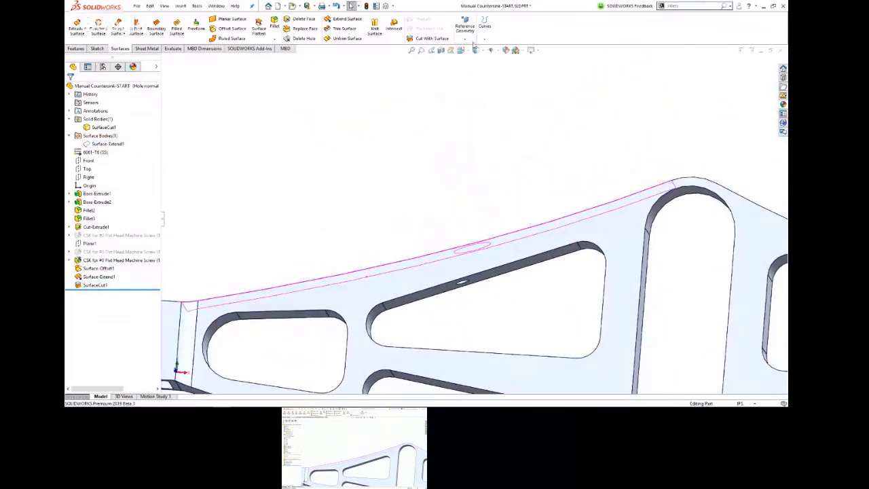
pyautogui.click(441, 52)
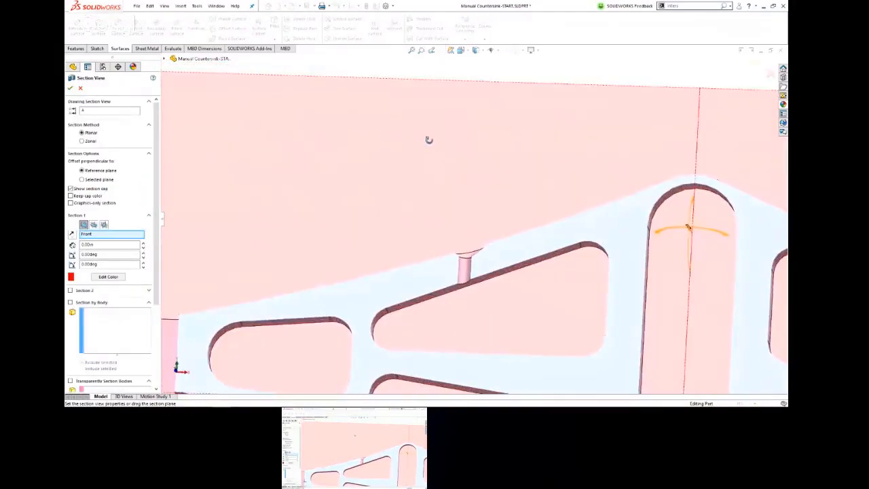
pyautogui.moveTo(428, 140); pyautogui.dragTo(444, 161, button='middle')
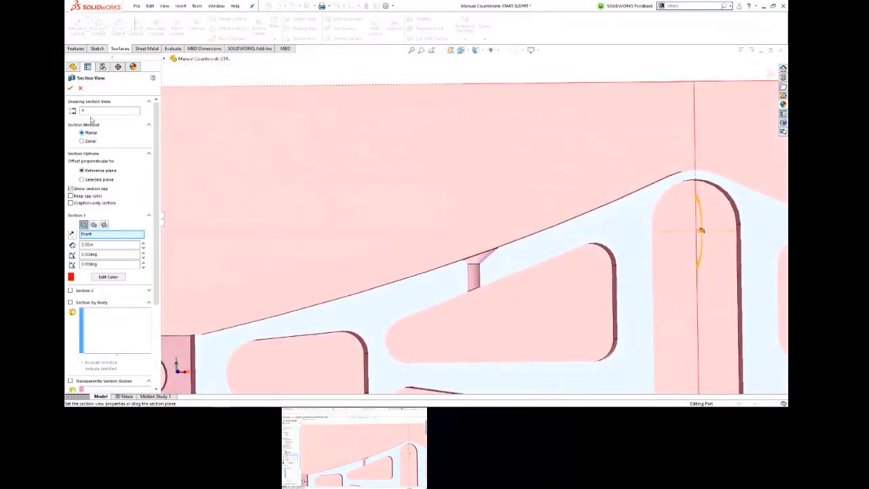
pyautogui.click(81, 89)
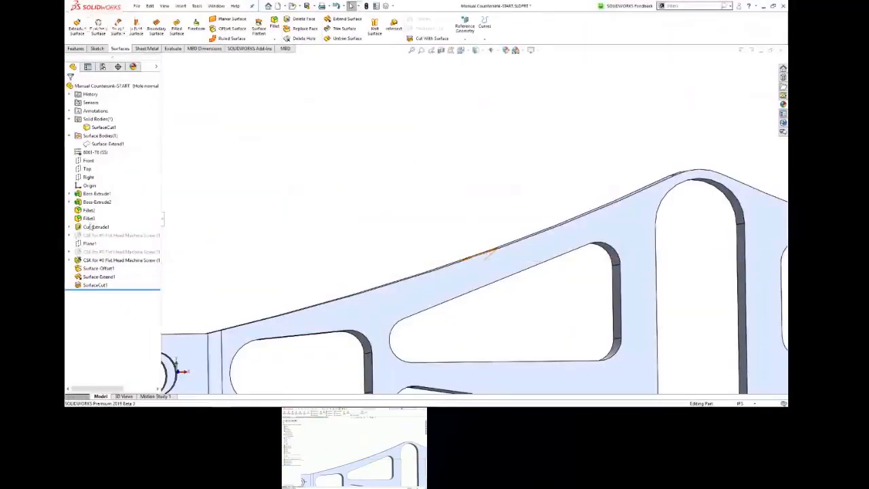
# Step: Show the extended conical surface body and remove it with Delete/Keep Body
pyautogui.click(103, 143)
pyautogui.click(97, 127)
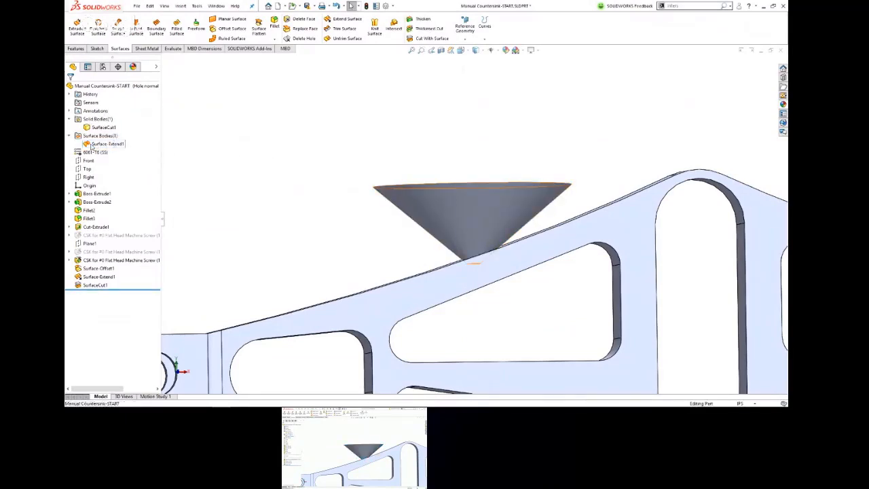
pyautogui.rightClick(92, 145)
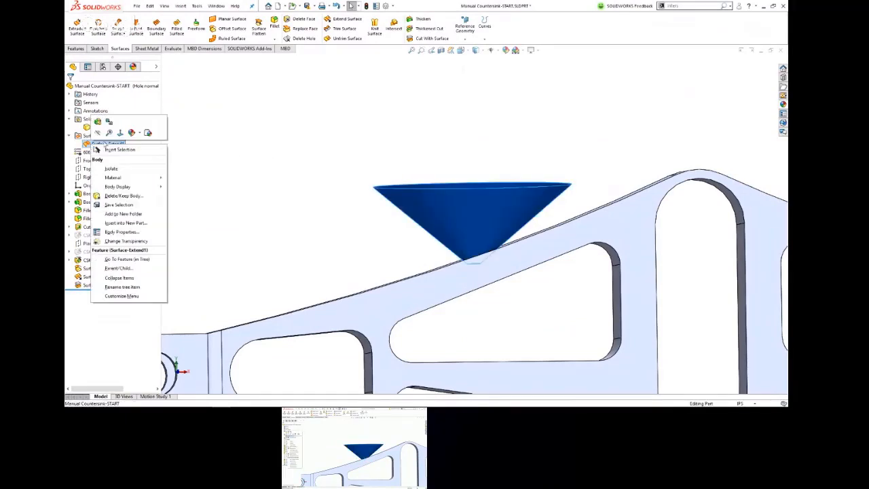
pyautogui.click(122, 196)
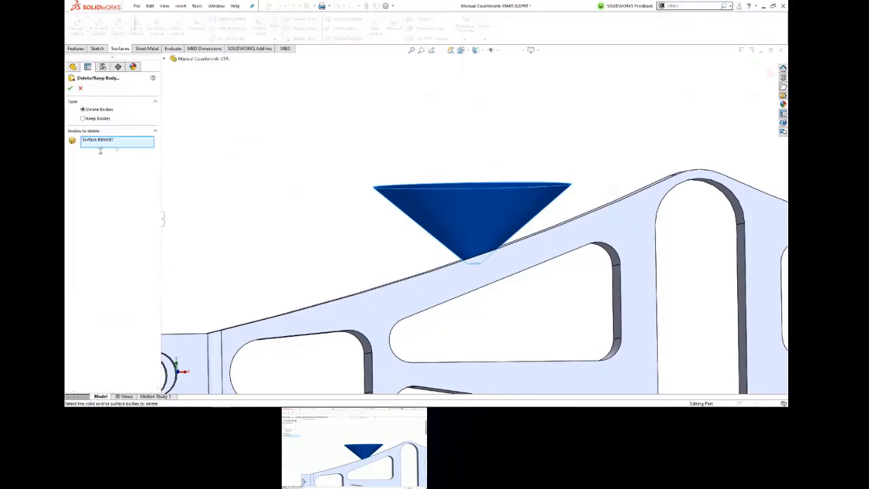
pyautogui.click(70, 91)
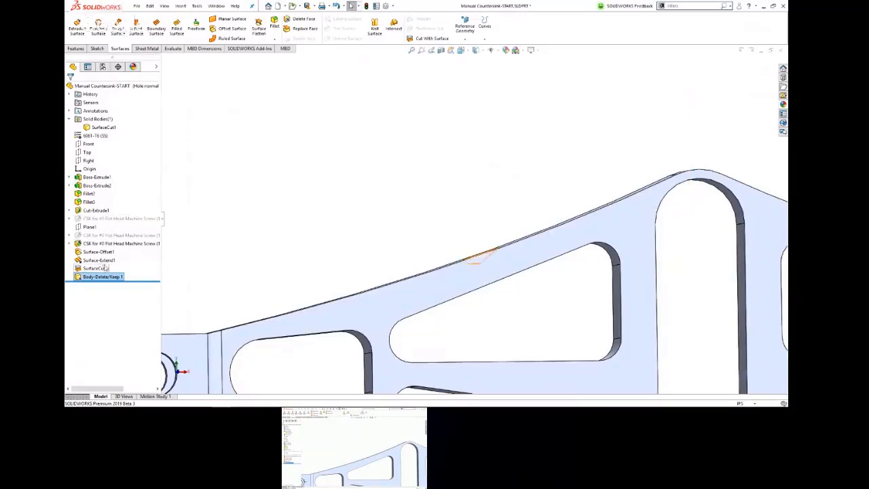
# Step: Open the Surface-Extend1 feature for editing to review its extension settings
pyautogui.moveTo(119, 280); pyautogui.dragTo(119, 297)
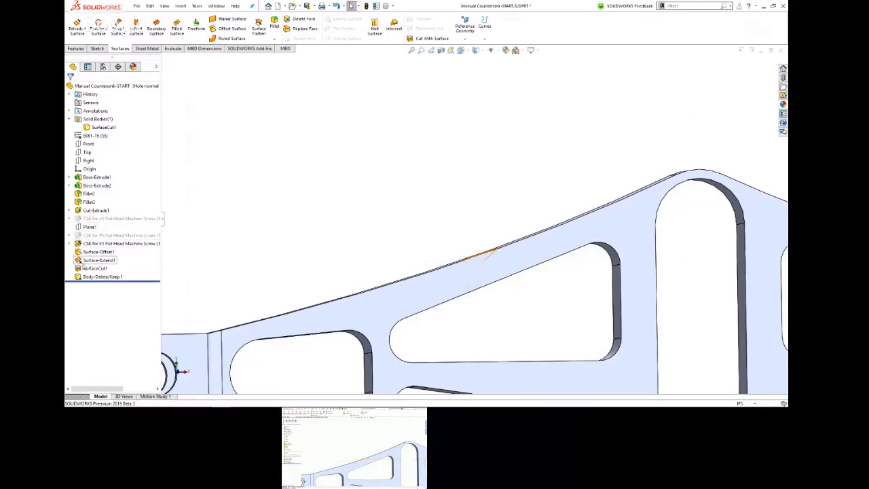
pyautogui.moveTo(391, 239); pyautogui.dragTo(372, 242, button='middle')
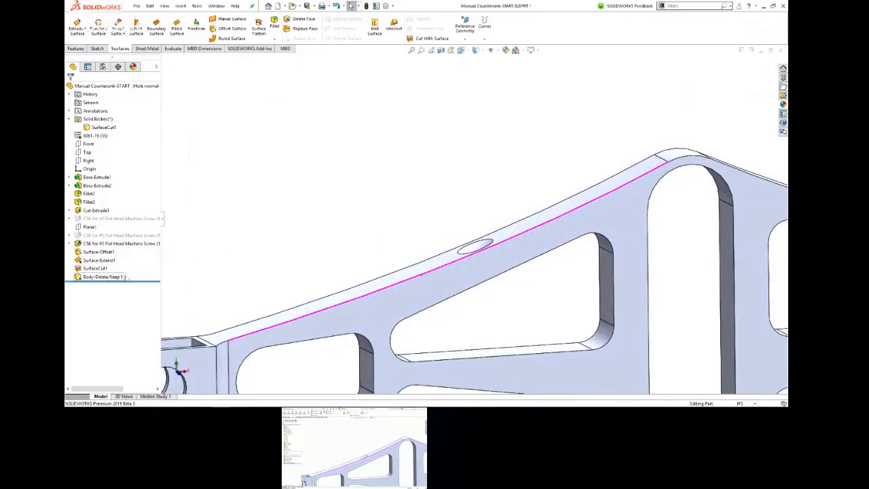
pyautogui.click(99, 260)
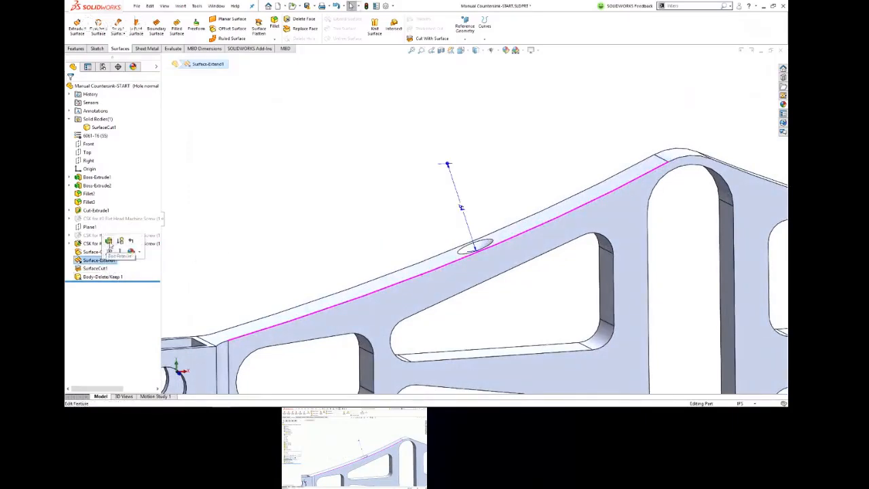
pyautogui.click(108, 241)
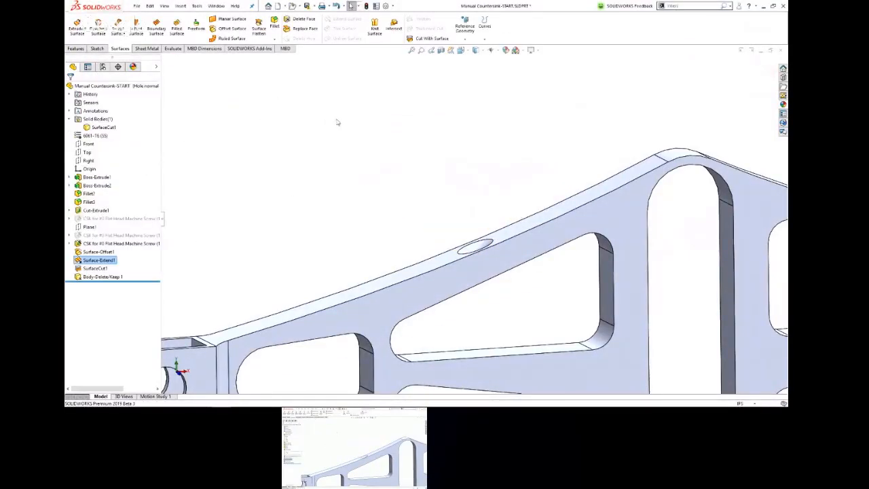
# Step: Start a Mirror feature with the conical countersink face and the cylindrical hole face as the faces to mirror
pyautogui.press('f')
pyautogui.scroll(-5, 503, 209)
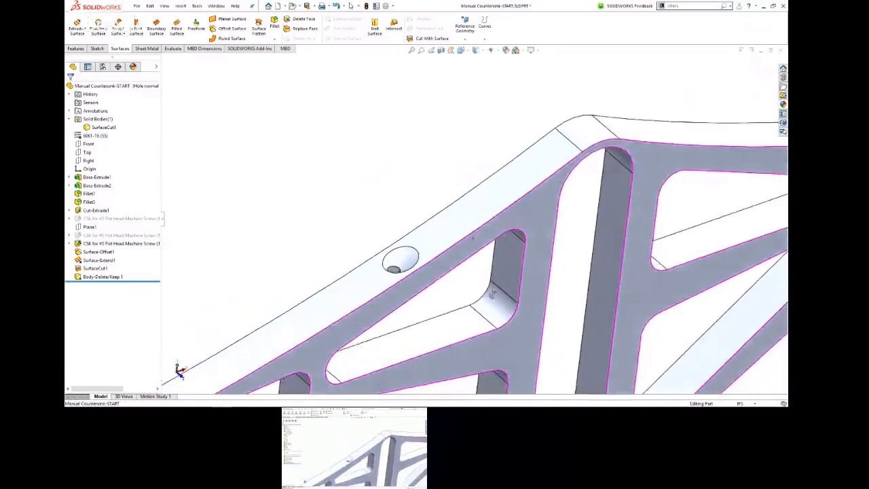
pyautogui.moveTo(490, 258); pyautogui.dragTo(499, 279, button='middle')
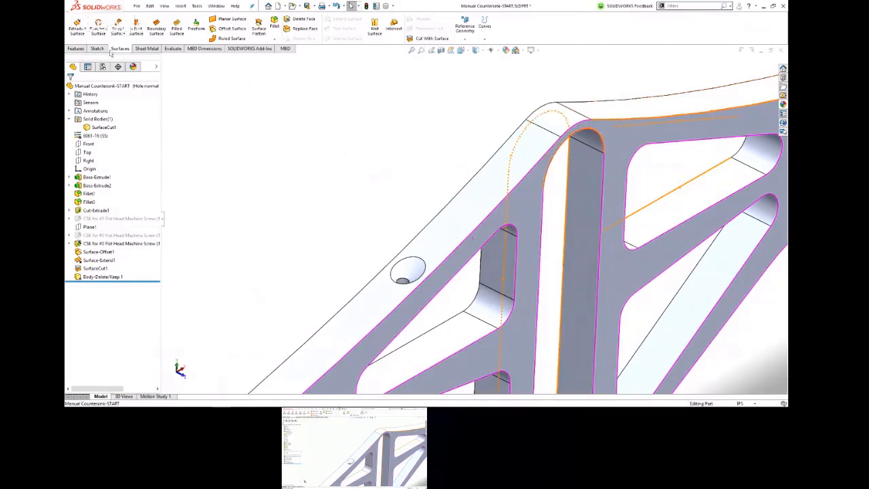
pyautogui.click(76, 48)
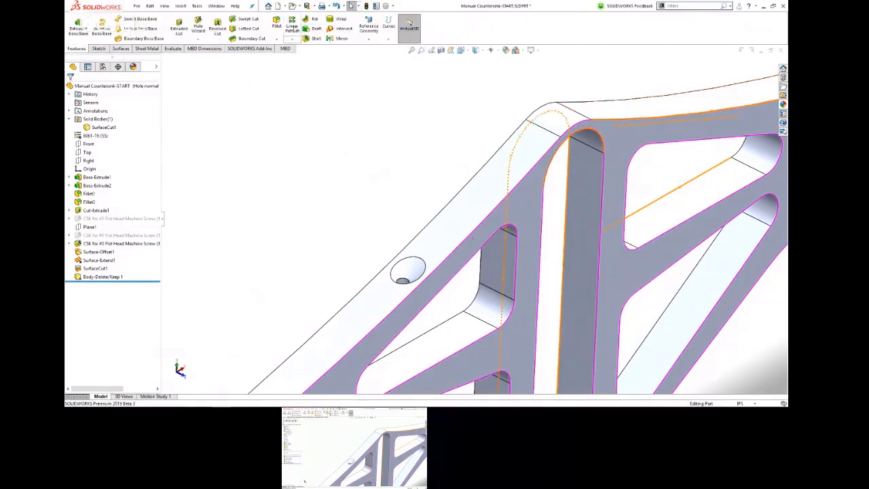
pyautogui.click(339, 39)
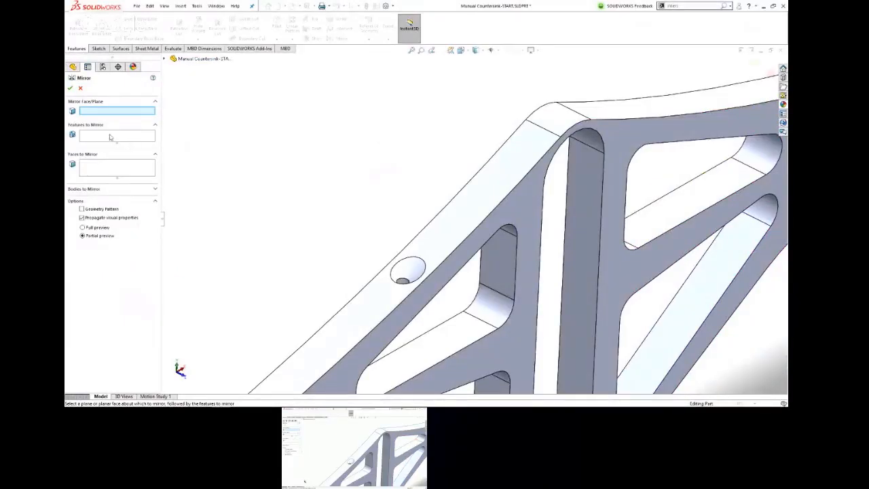
pyautogui.click(117, 169)
pyautogui.scroll(-5, 333, 265)
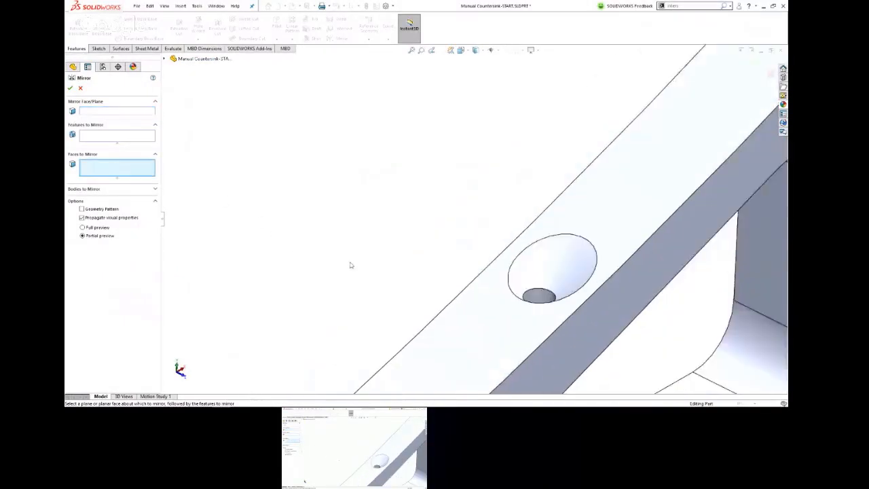
pyautogui.click(585, 272)
pyautogui.click(545, 296)
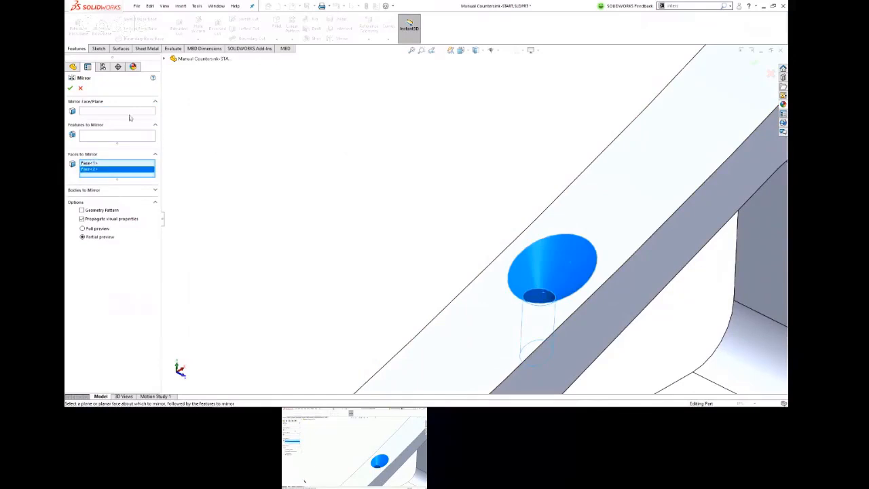
# Step: Set the Right plane as the mirror plane and create the mirrored countersunk hole on the opposite sloped rail
pyautogui.click(125, 112)
pyautogui.click(164, 59)
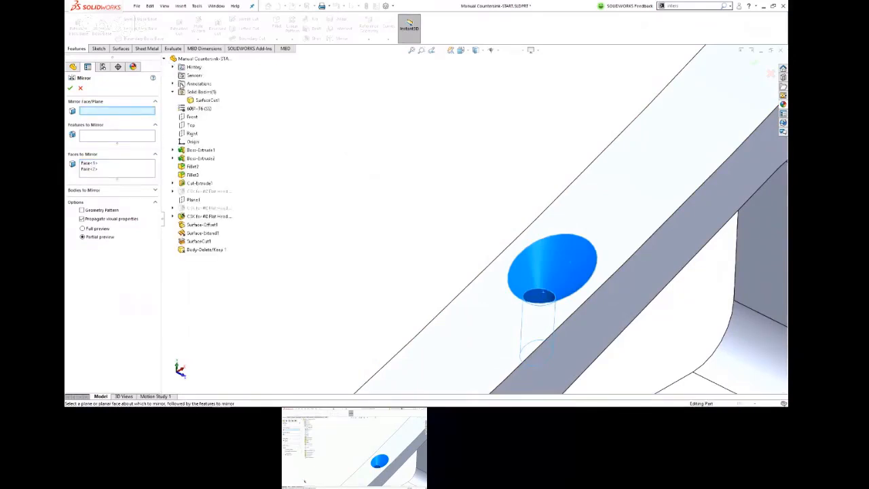
pyautogui.click(192, 133)
pyautogui.scroll(6, 375, 161)
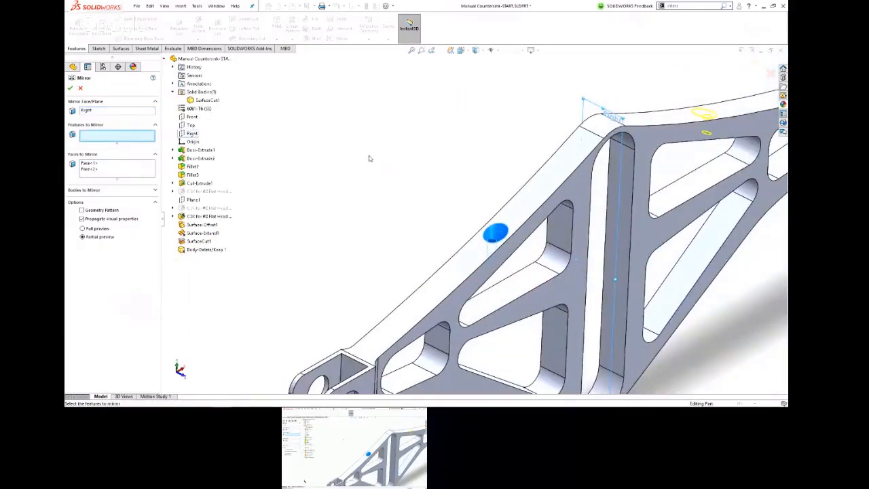
pyautogui.click(70, 89)
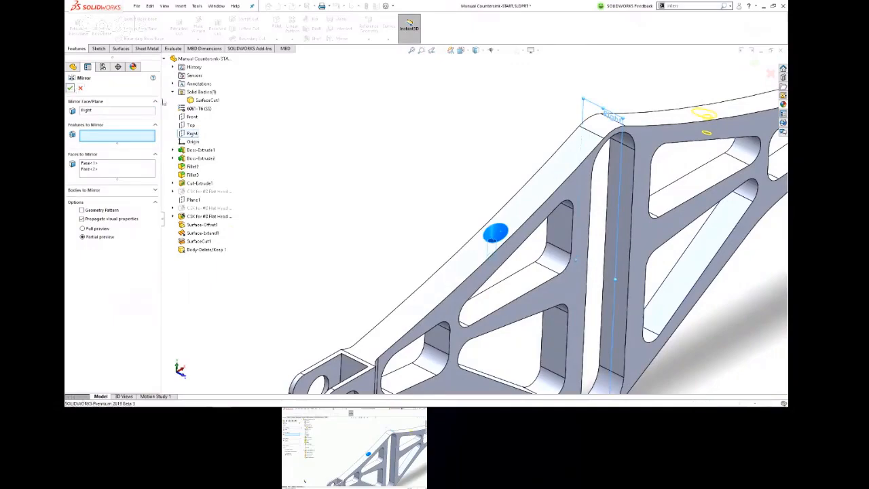
# Step: Examine the mirrored countersunk hole on the opposite rail, and switch to the presentation slides
pyautogui.moveTo(686, 109); pyautogui.dragTo(704, 149, button='middle')
pyautogui.scroll(-5, 696, 138)
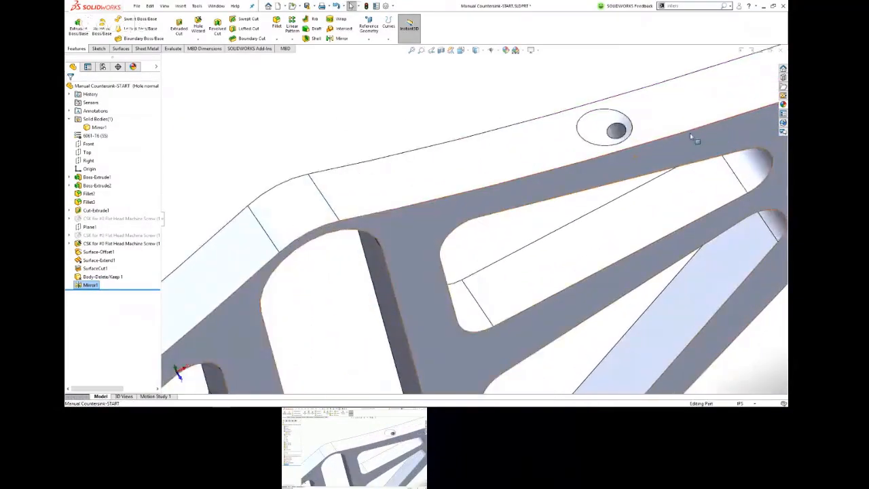
pyautogui.moveTo(589, 134); pyautogui.dragTo(632, 233, button='middle')
pyautogui.scroll(3, 591, 243)
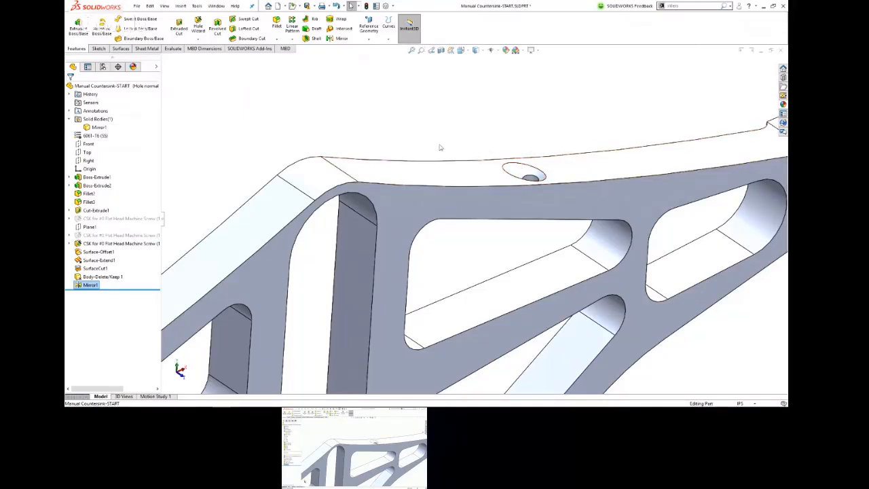
pyautogui.hotkey('alt', 'Tab')
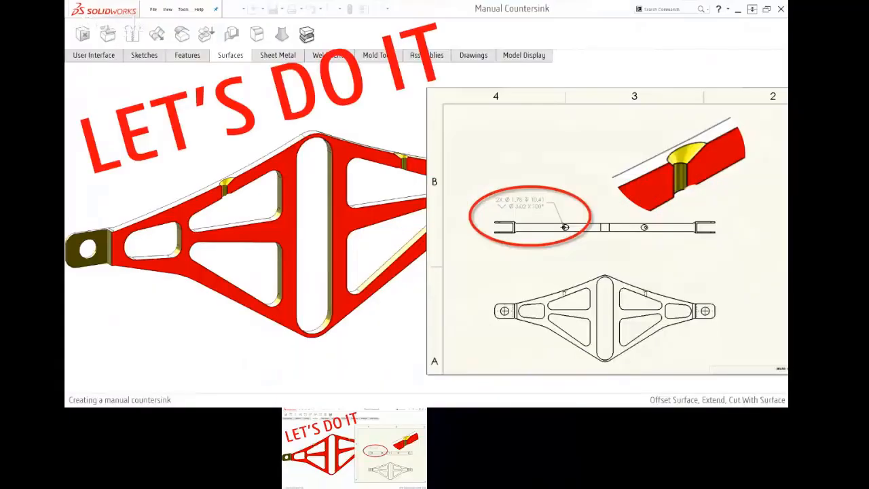
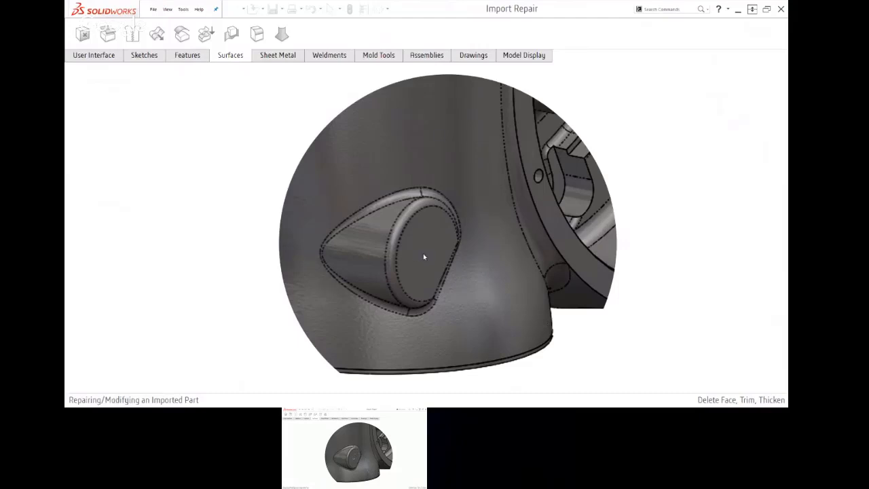
# Step: Switch from the slides to SOLIDWORKS, close the countersink part, and open the recent Imported Casting - START part
pyautogui.hotkey('alt', 'Tab')
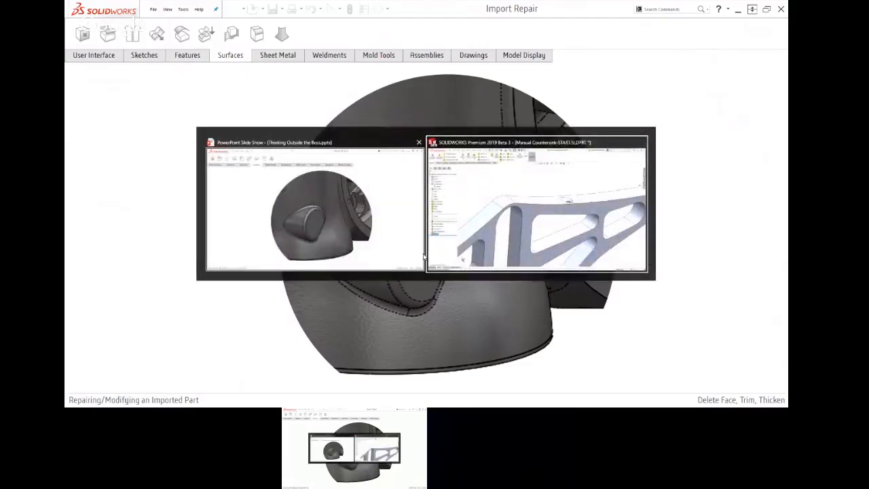
pyautogui.hotkey('ctrl', 'w')
pyautogui.press('r')
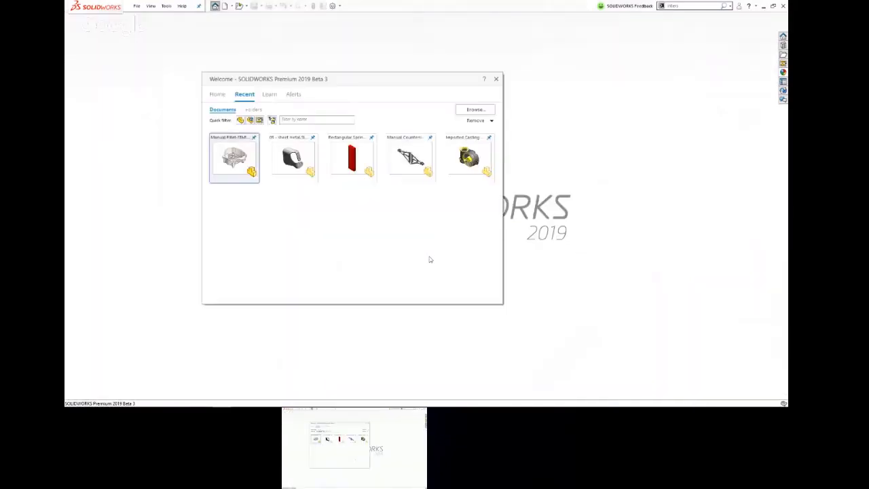
pyautogui.click(469, 160)
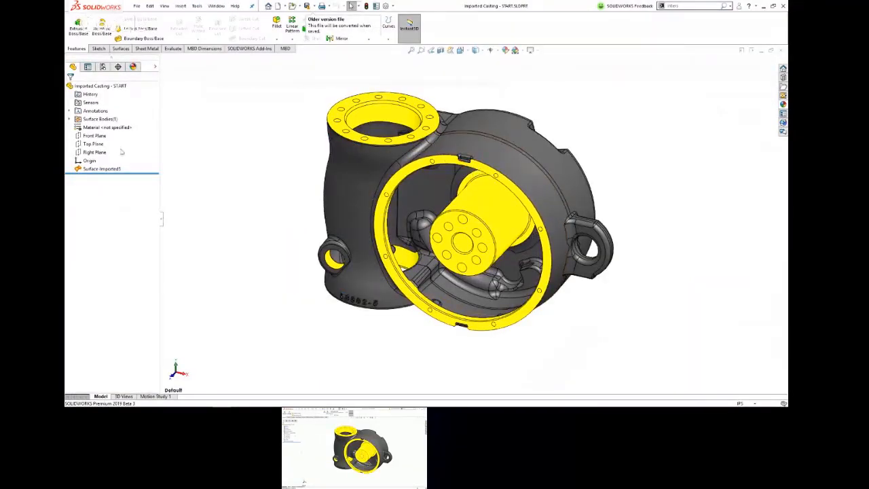
# Step: Examine the imported surface feature and the embossed part number 58502-5 near the casting's base, including the side faces of its first digit
pyautogui.click(95, 168)
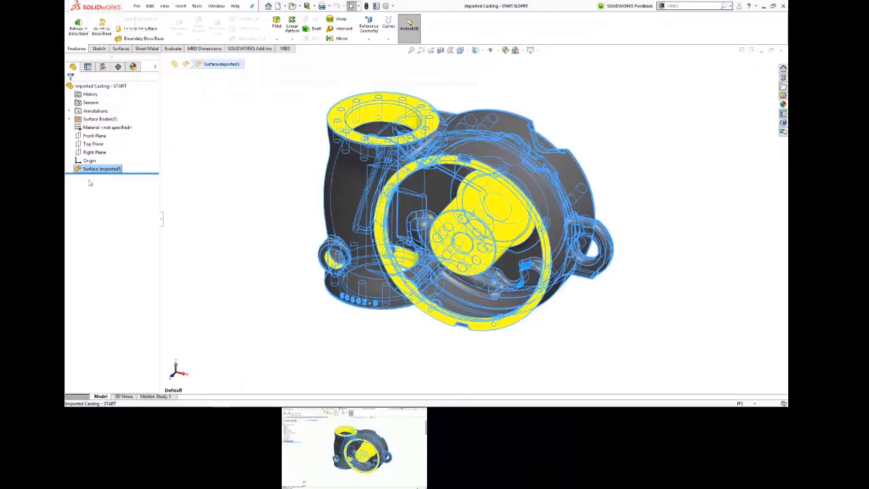
pyautogui.click(235, 231)
pyautogui.moveTo(305, 273); pyautogui.dragTo(367, 261, button='middle')
pyautogui.scroll(-9, 408, 347)
pyautogui.scroll(-3, 495, 237)
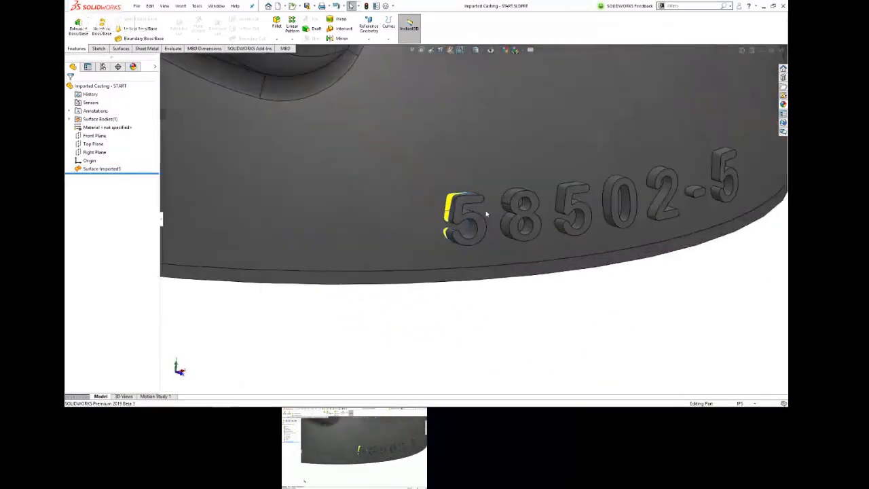
pyautogui.middleClick(485, 213)
pyautogui.moveTo(485, 213); pyautogui.dragTo(496, 246, button='middle')
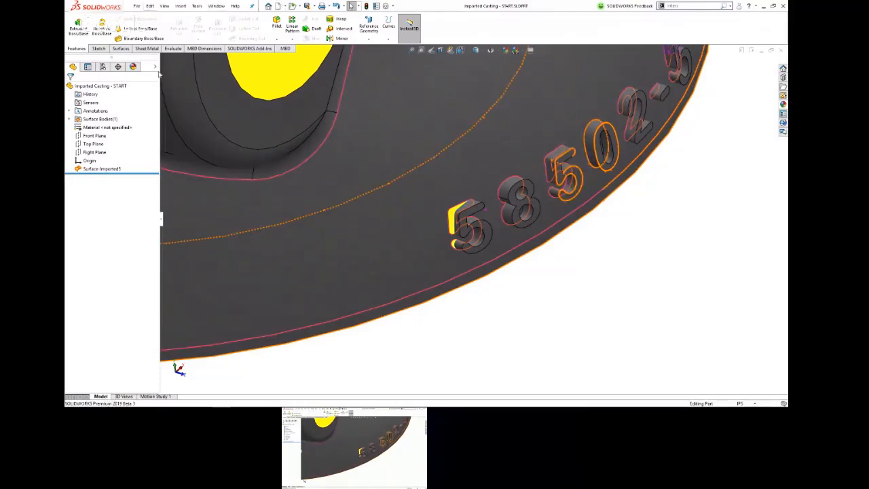
pyautogui.click(196, 6)
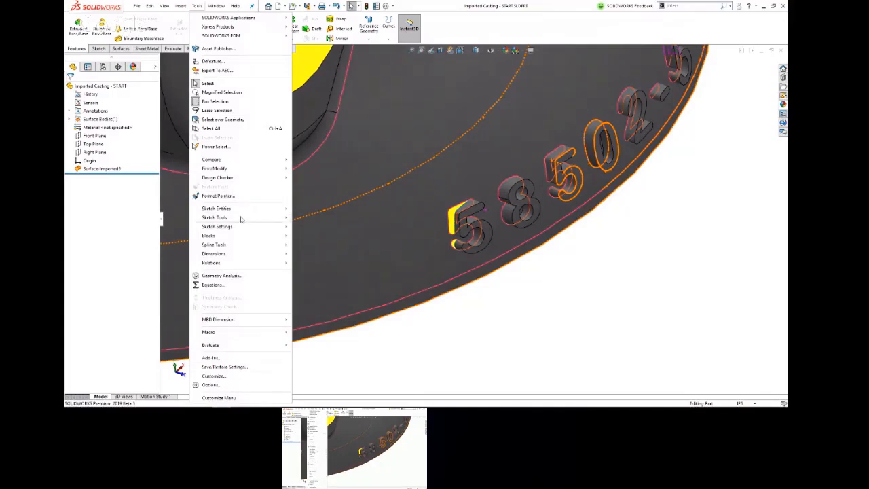
pyautogui.moveTo(241, 218)
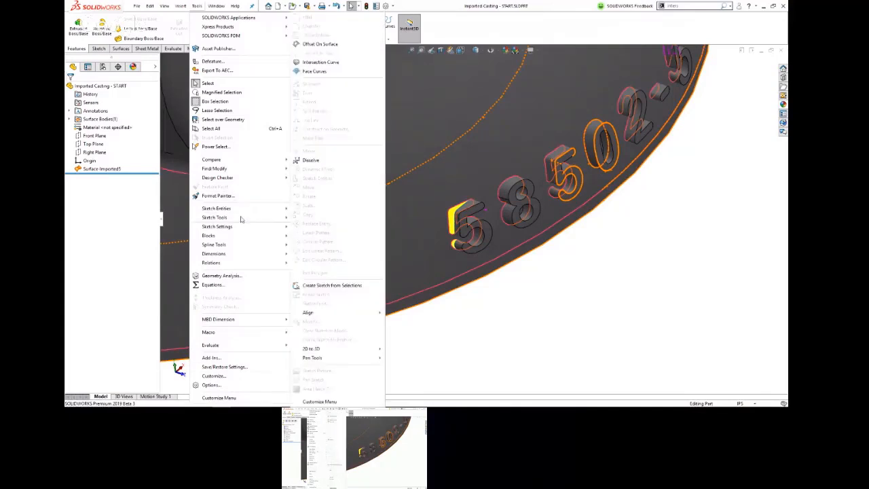
pyautogui.click(533, 322)
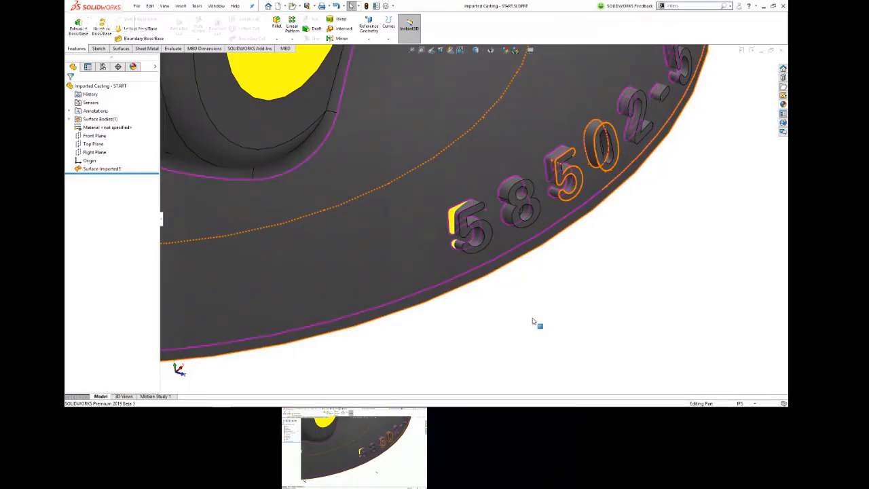
pyautogui.moveTo(471, 340); pyautogui.dragTo(483, 284, button='middle')
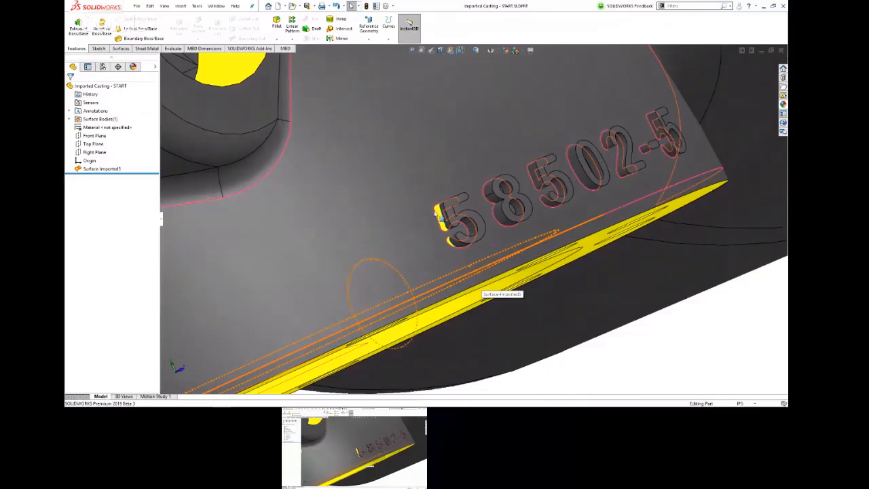
pyautogui.click(438, 216)
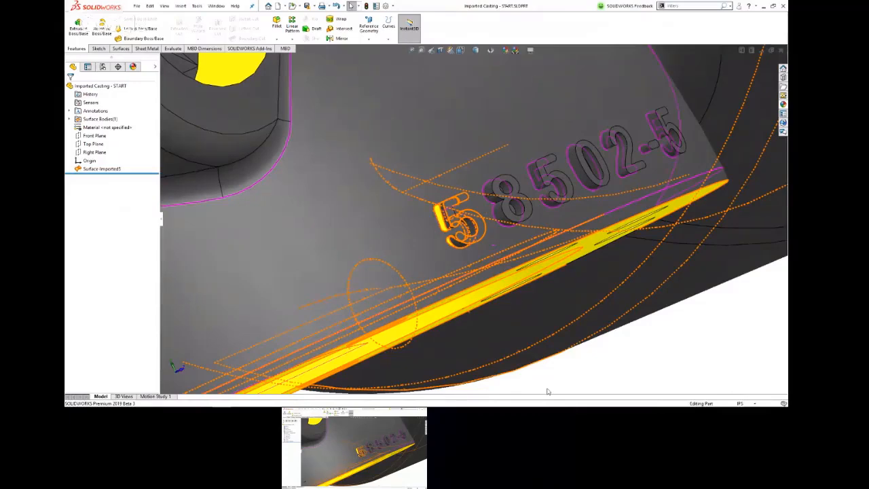
# Step: Delete the cylindrical hole face in the boss near the casting's base using Delete Face with the Delete and Patch option
pyautogui.scroll(8, 503, 345)
pyautogui.moveTo(539, 317); pyautogui.dragTo(543, 352, button='middle')
pyautogui.scroll(-3, 398, 298)
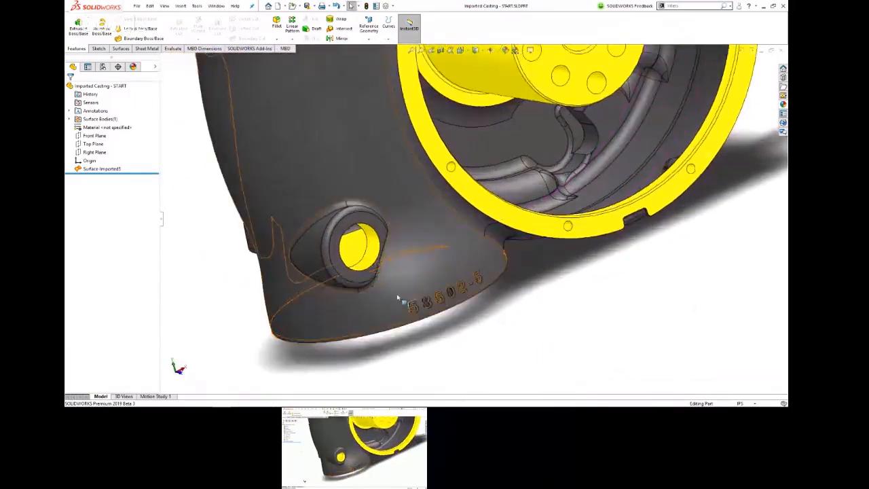
pyautogui.scroll(-3, 398, 299)
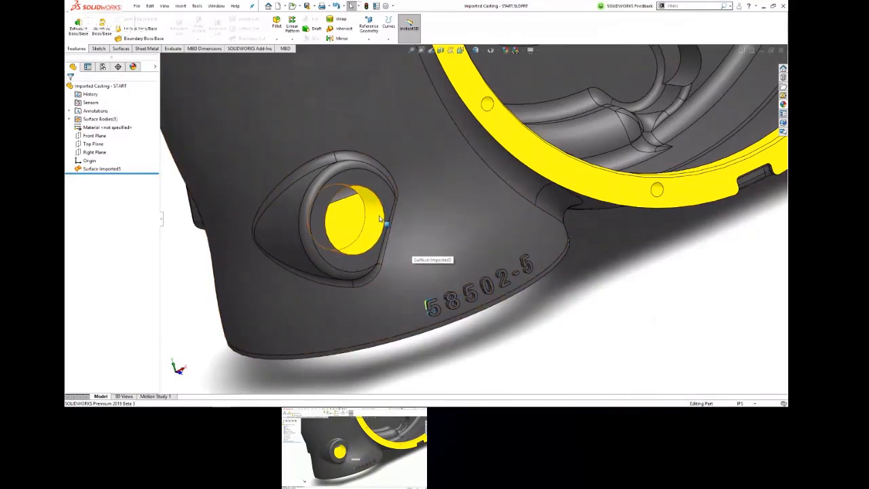
pyautogui.moveTo(380, 218); pyautogui.dragTo(391, 221, button='middle')
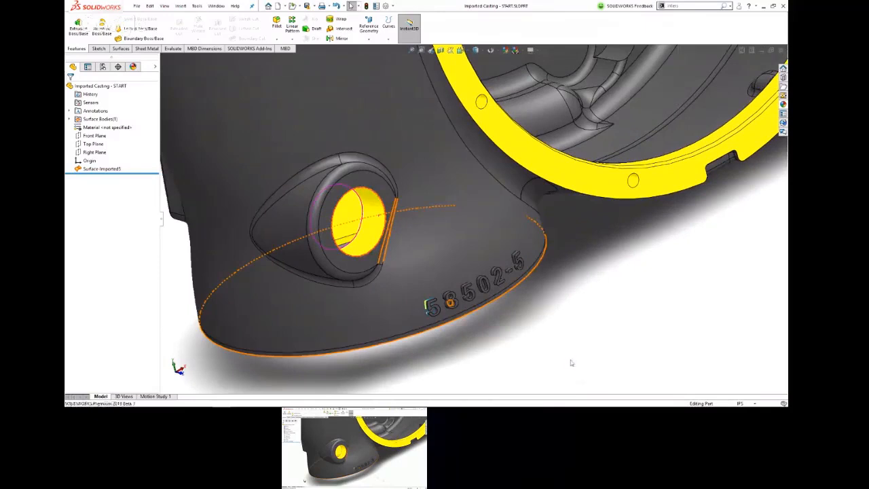
pyautogui.click(374, 224)
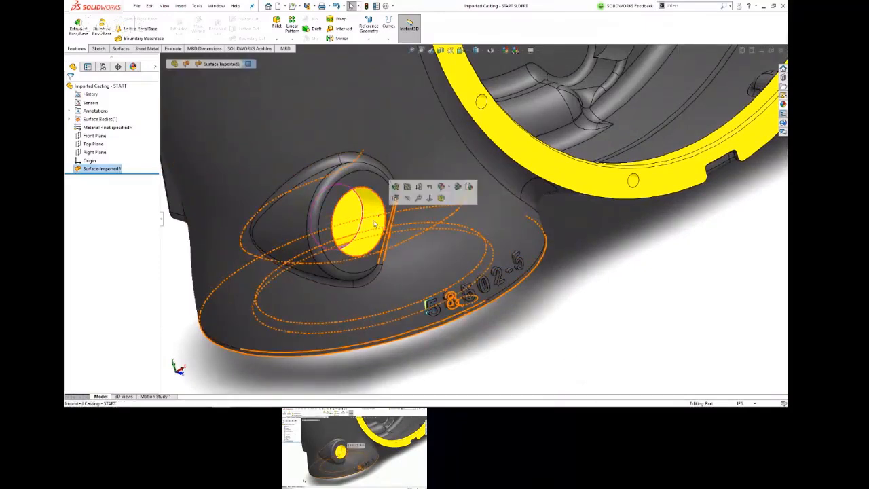
pyautogui.press('s')
pyautogui.click(381, 260)
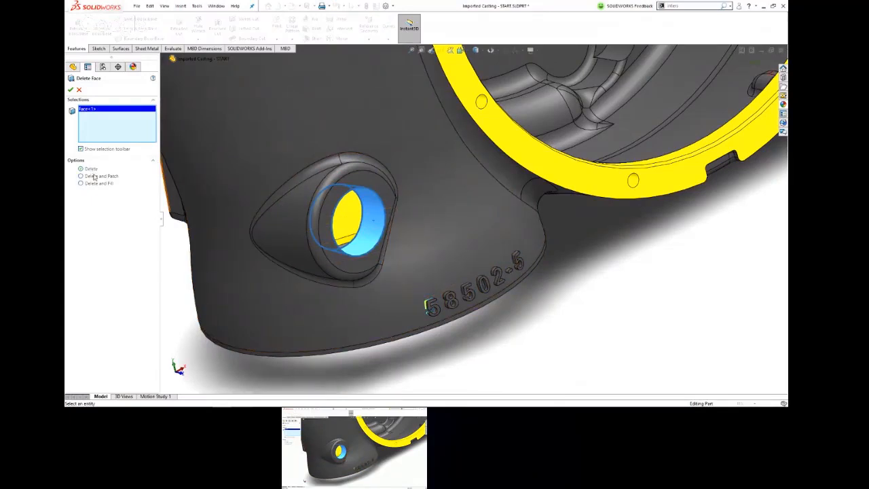
pyautogui.click(81, 176)
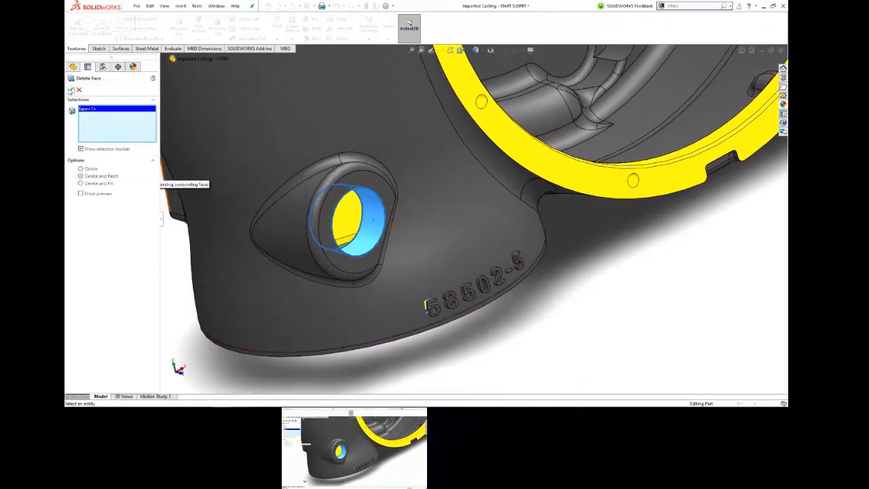
pyautogui.click(70, 90)
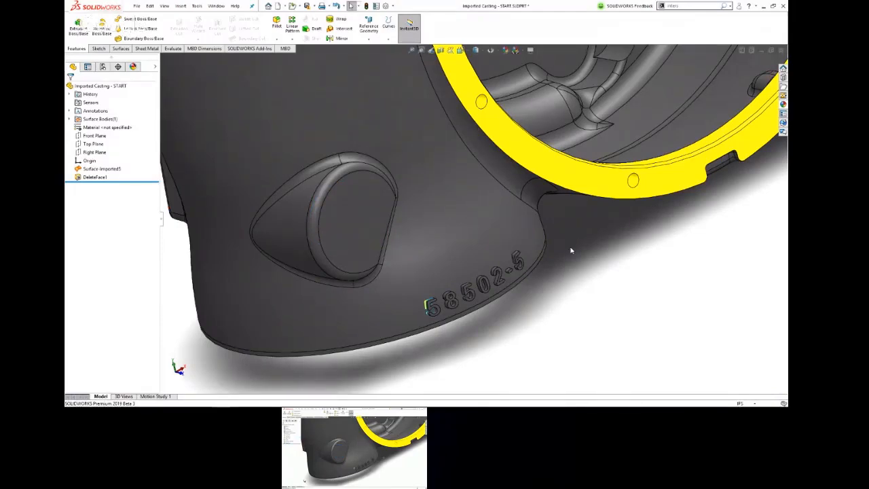
pyautogui.moveTo(602, 242); pyautogui.dragTo(540, 173, button='middle')
pyautogui.scroll(3, 534, 165)
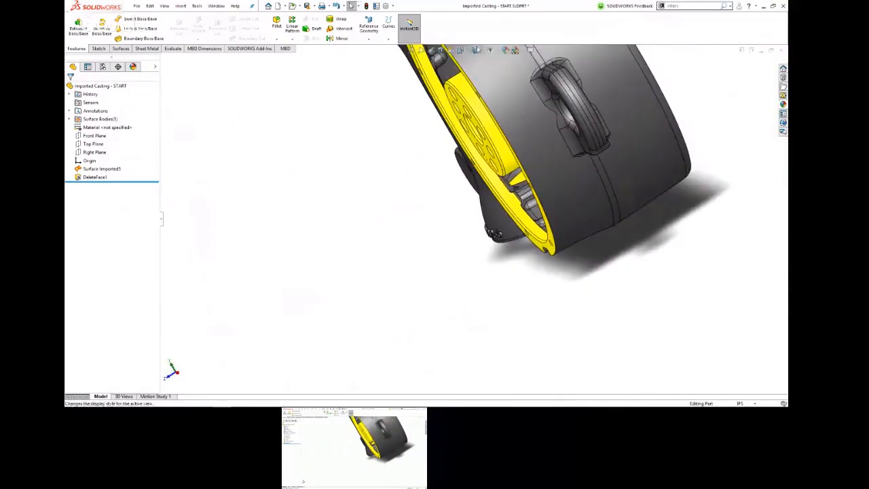
pyautogui.click(461, 50)
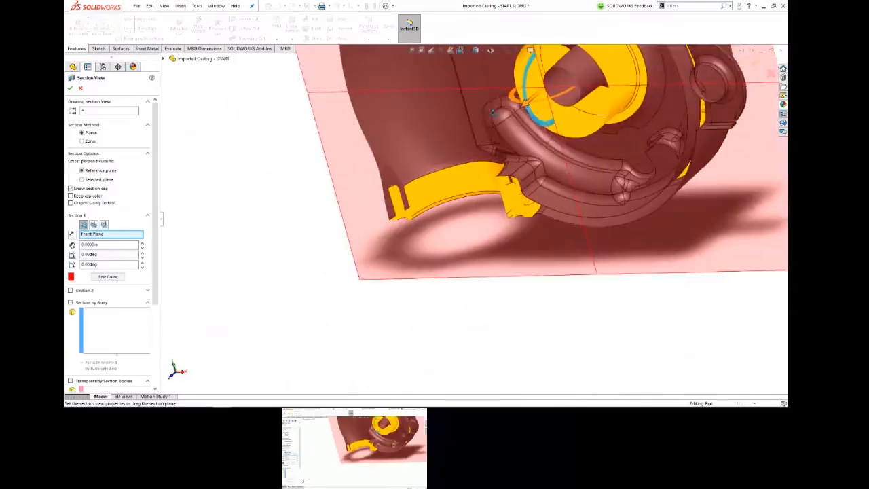
pyautogui.click(73, 235)
pyautogui.moveTo(353, 192); pyautogui.dragTo(570, 224, button='middle')
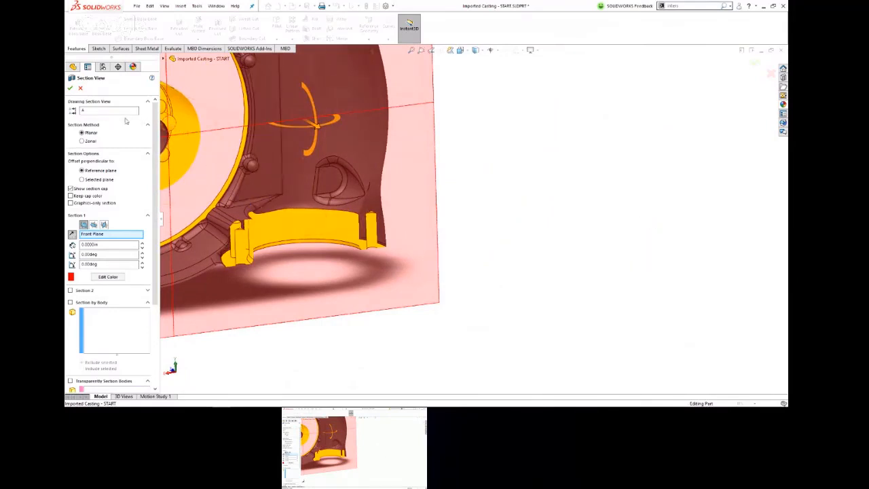
pyautogui.click(80, 89)
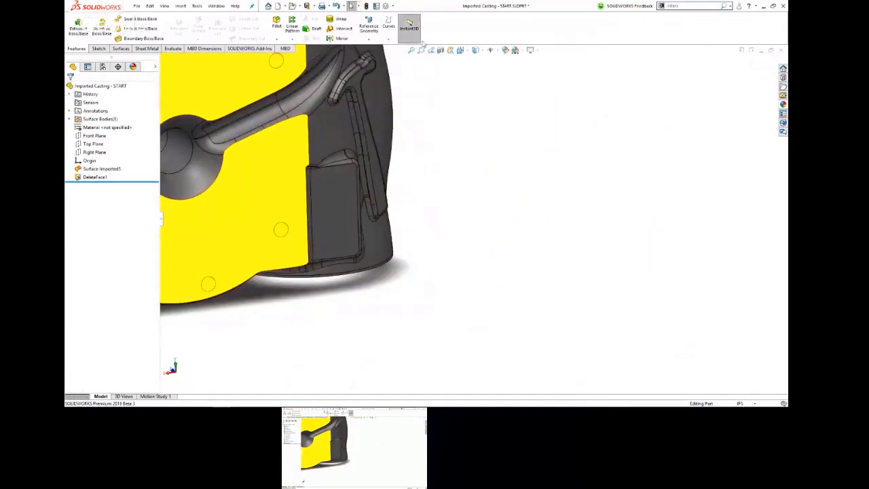
pyautogui.click(441, 51)
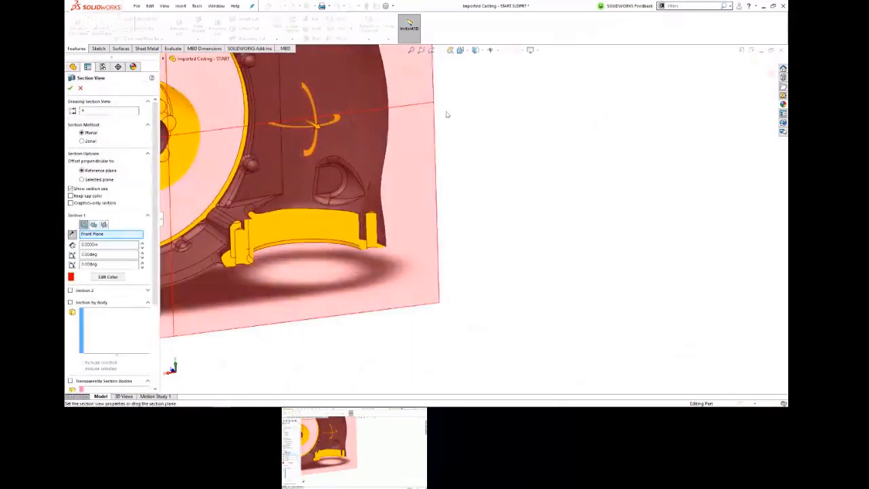
pyautogui.press('Escape')
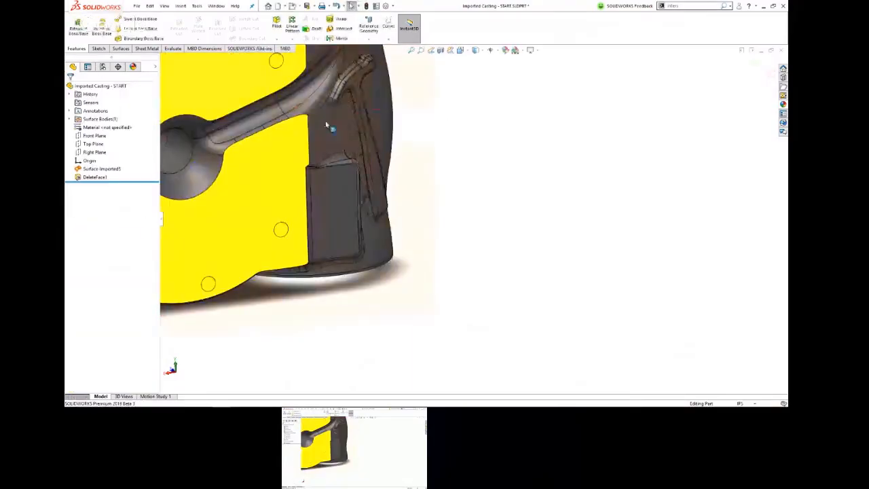
# Step: Examine the patched boss and the embossed part number on the casting's lower neck
pyautogui.moveTo(335, 178); pyautogui.dragTo(469, 261, button='middle')
pyautogui.scroll(-3, 377, 305)
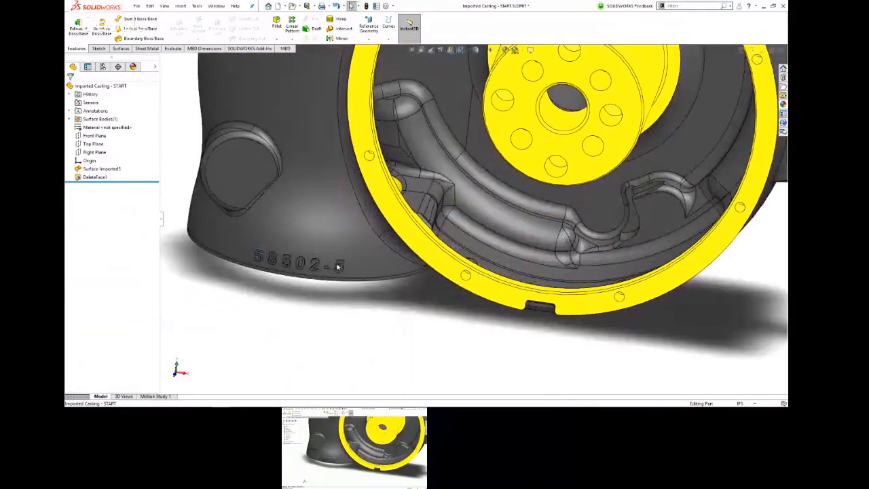
pyautogui.moveTo(338, 266); pyautogui.dragTo(351, 7, button='middle')
pyautogui.moveTo(343, 297)
pyautogui.mouseDown(button='middle')
pyautogui.moveTo(306, 206)
pyautogui.moveTo(312, 54)
pyautogui.moveTo(322, 331)
pyautogui.moveTo(333, 305)
pyautogui.mouseUp(button='middle')
pyautogui.scroll(5, 343, 309)
pyautogui.scroll(-6, 389, 333)
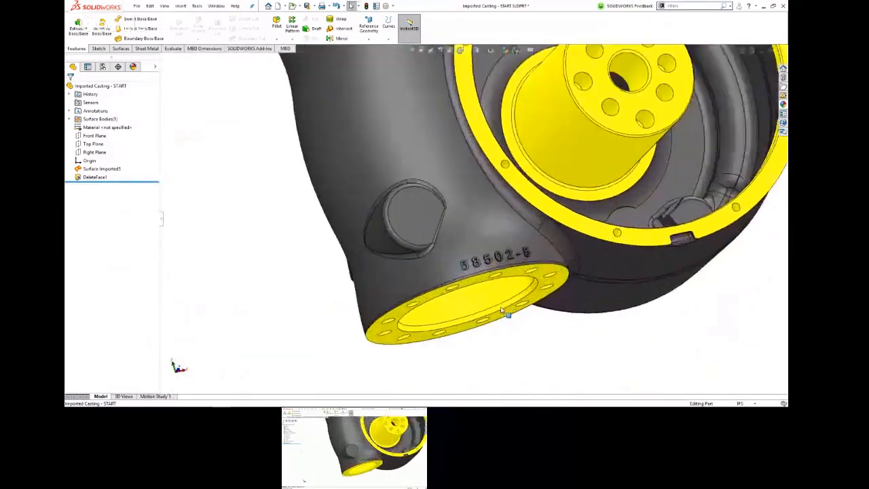
pyautogui.moveTo(480, 195); pyautogui.dragTo(448, 227, button='middle')
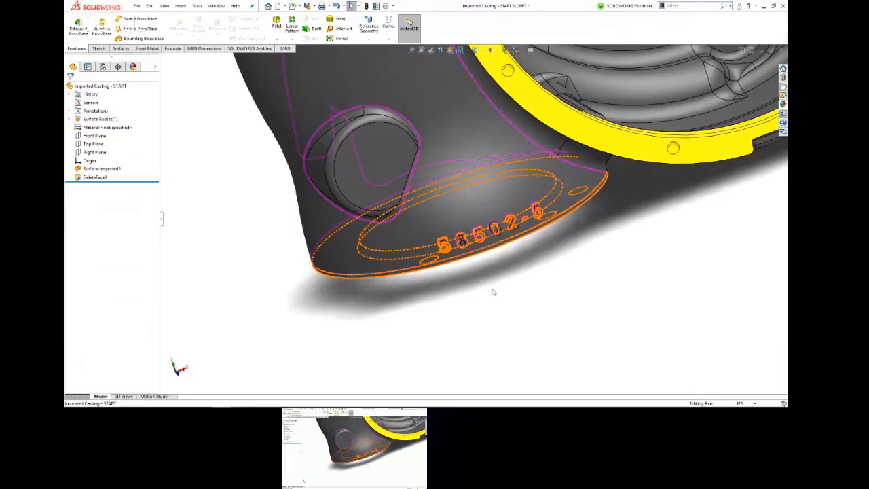
# Step: Start a sketch on the Front plane and orient the view normal to it
pyautogui.click(94, 136)
pyautogui.click(105, 127)
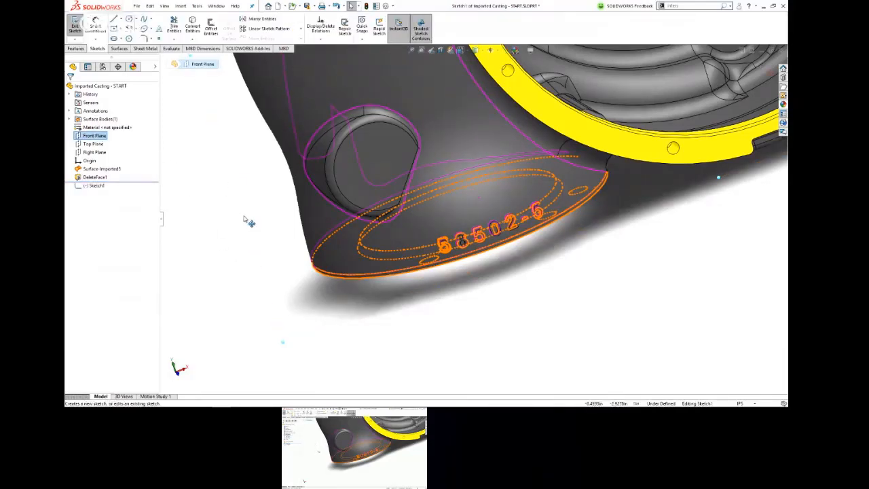
pyautogui.press('space')
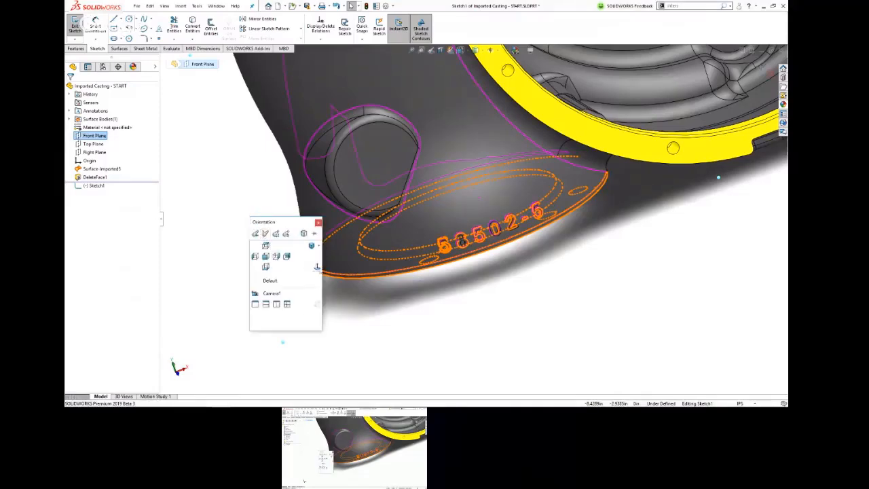
pyautogui.click(317, 268)
pyautogui.scroll(-6, 315, 312)
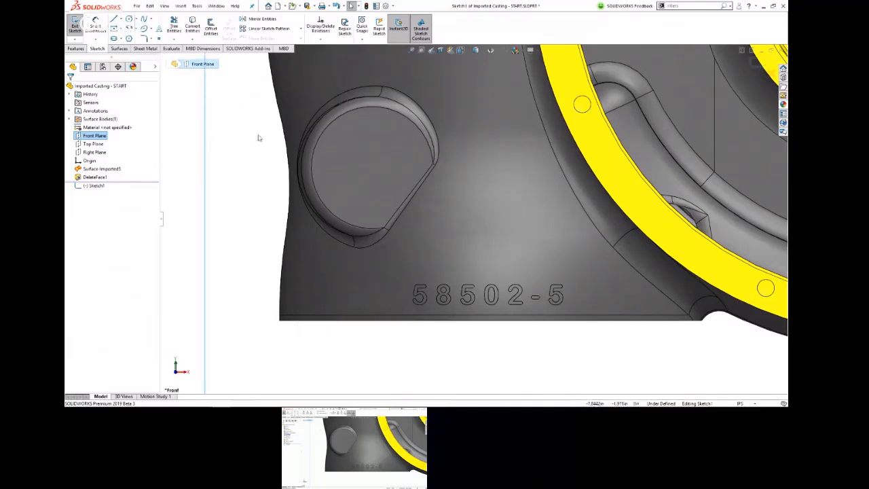
# Step: Sketch a straight slot about 2.0 in between centres and 0.35 in wide around the embossed part number, and select the slot
pyautogui.click(76, 48)
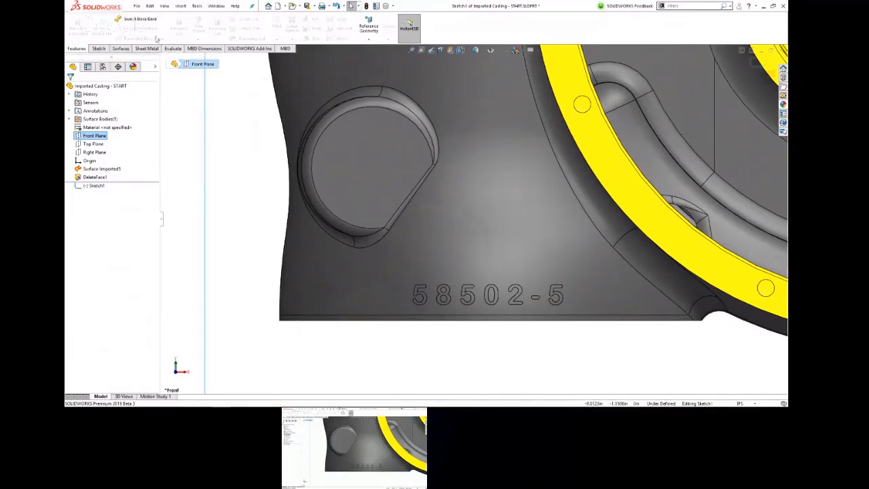
pyautogui.click(98, 48)
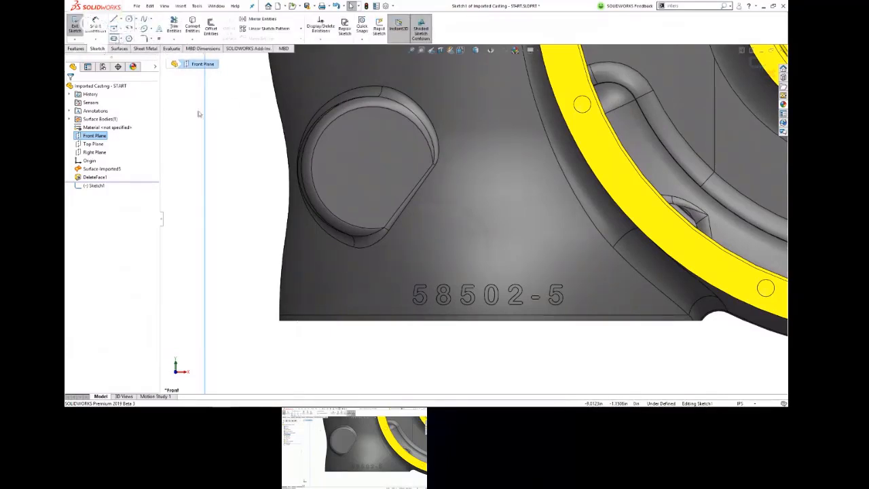
pyautogui.click(408, 293)
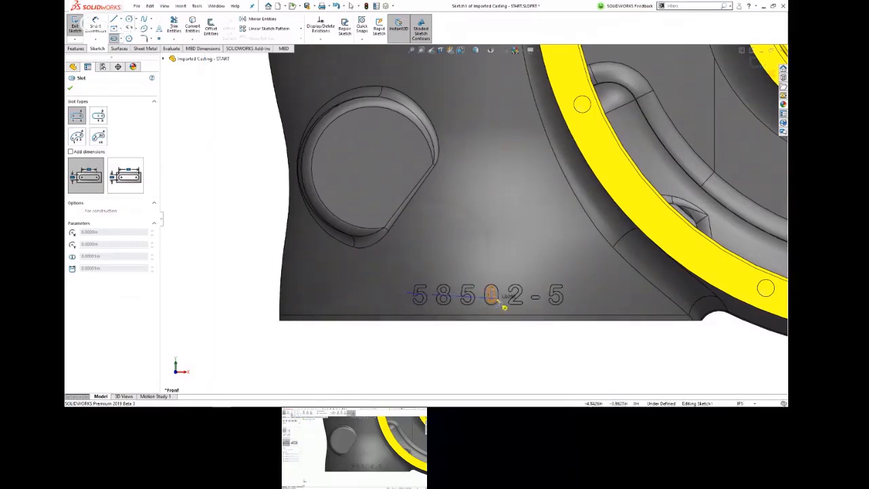
pyautogui.click(569, 293)
pyautogui.click(573, 306)
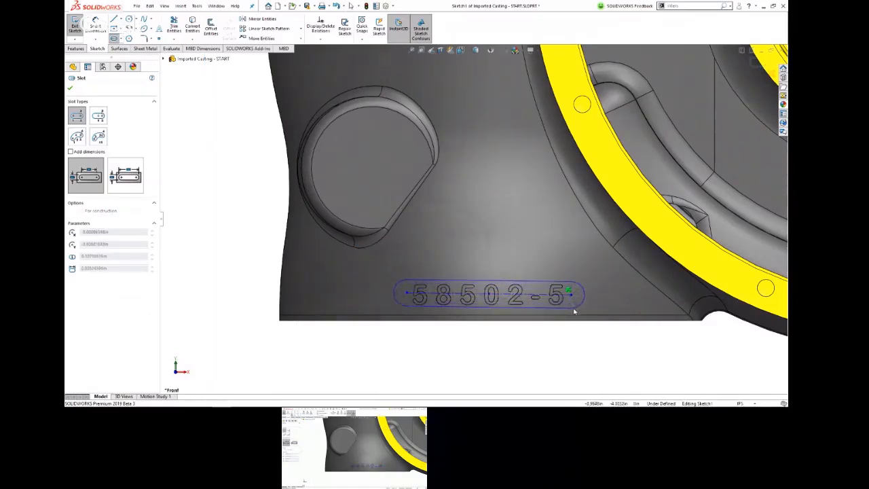
pyautogui.press('Escape')
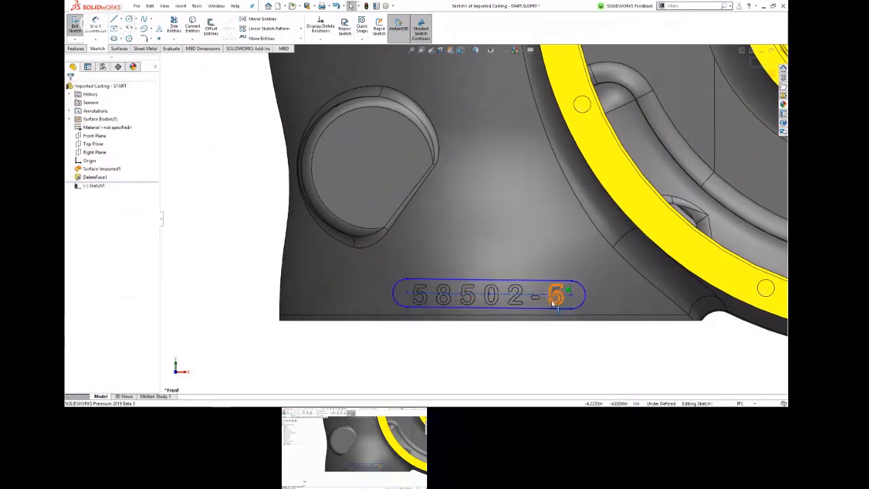
pyautogui.click(554, 307)
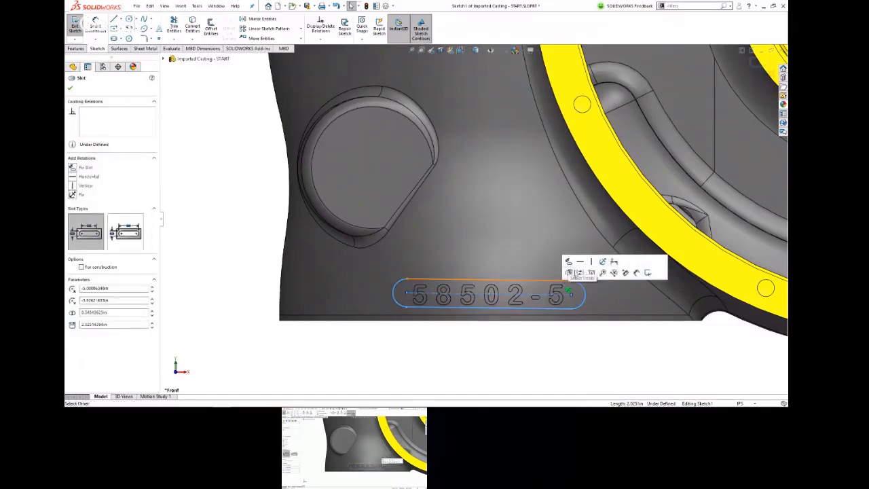
# Step: Trim the casting surface with the slot sketch as the Standard trim tool, removing the region containing the embossed part number
pyautogui.click(600, 353)
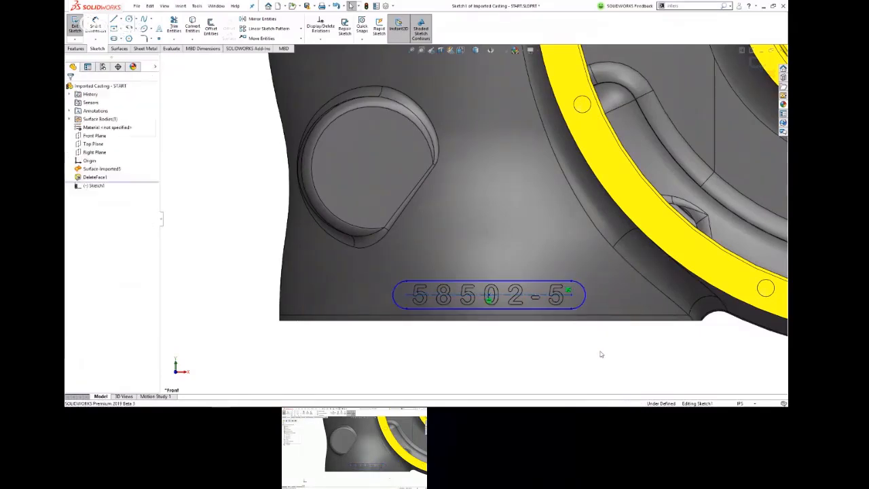
pyautogui.moveTo(481, 353)
pyautogui.mouseDown(button='middle')
pyautogui.moveTo(511, 343)
pyautogui.moveTo(523, 358)
pyautogui.mouseUp(button='middle')
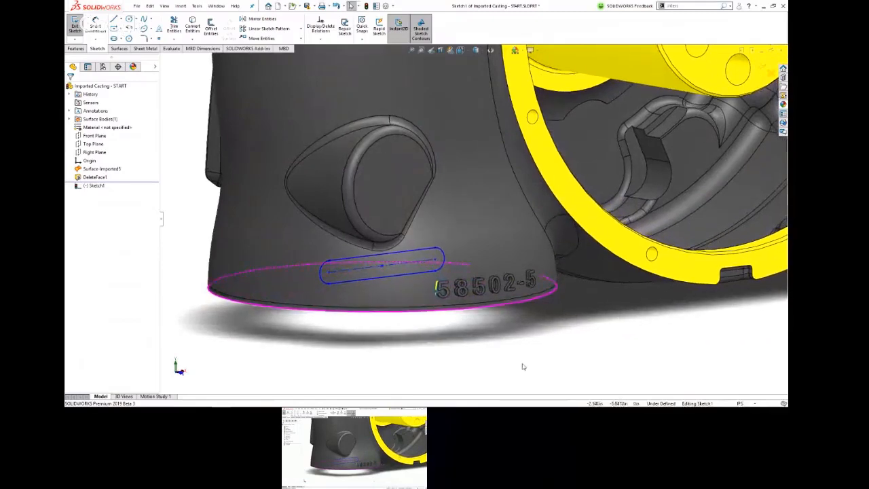
pyautogui.click(123, 49)
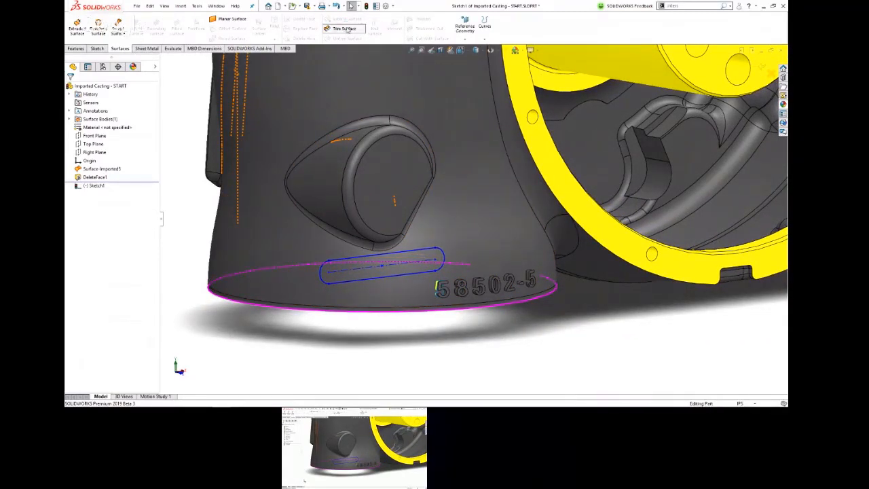
pyautogui.click(344, 29)
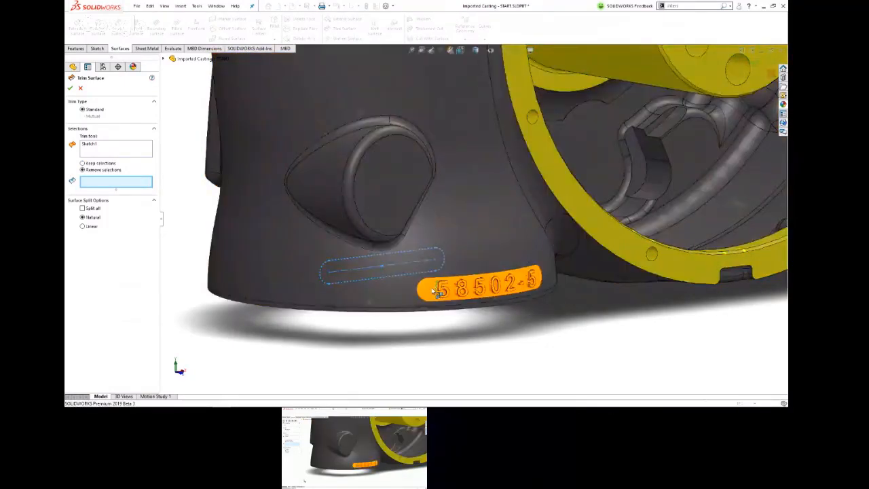
pyautogui.click(433, 289)
pyautogui.moveTo(514, 363)
pyautogui.mouseDown(button='middle')
pyautogui.moveTo(567, 330)
pyautogui.moveTo(524, 355)
pyautogui.mouseUp(button='middle')
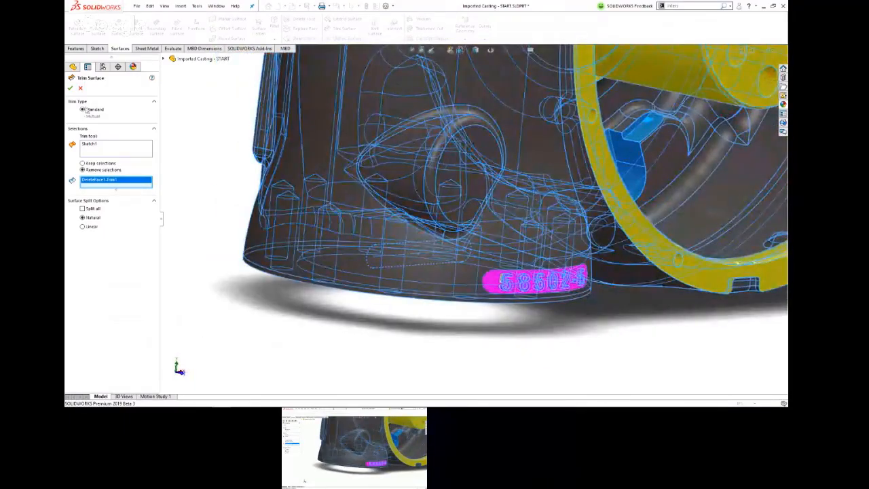
pyautogui.click(70, 88)
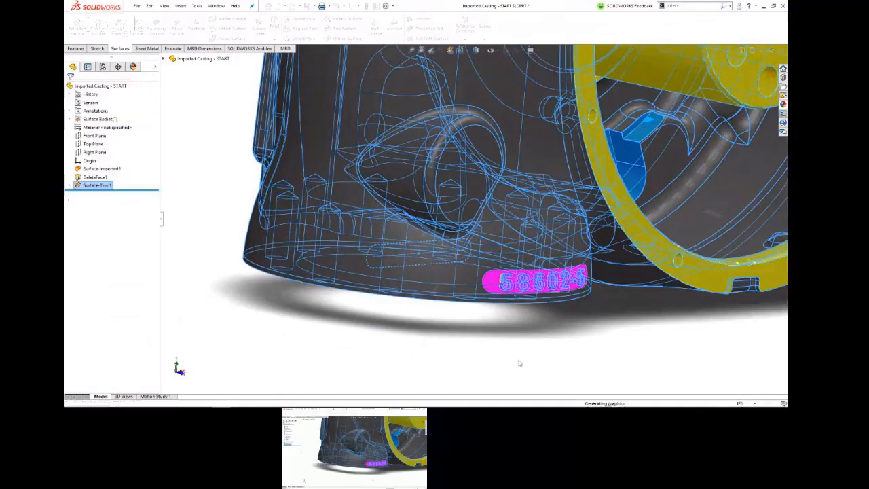
# Step: Examine the slot-shaped opening in the lower neck from outside and through the flange beneath it
pyautogui.moveTo(510, 358)
pyautogui.mouseDown(button='middle')
pyautogui.moveTo(521, 296)
pyautogui.moveTo(559, 233)
pyautogui.moveTo(611, 221)
pyautogui.moveTo(553, 235)
pyautogui.moveTo(461, 296)
pyautogui.moveTo(429, 276)
pyautogui.moveTo(537, 347)
pyautogui.moveTo(536, 363)
pyautogui.moveTo(409, 305)
pyautogui.moveTo(404, 311)
pyautogui.mouseUp(button='middle')
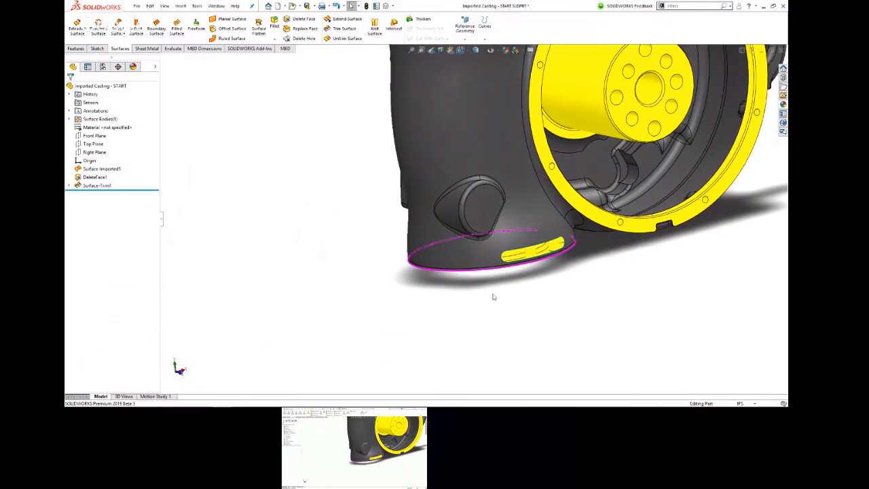
pyautogui.moveTo(494, 297); pyautogui.dragTo(479, 198, button='middle')
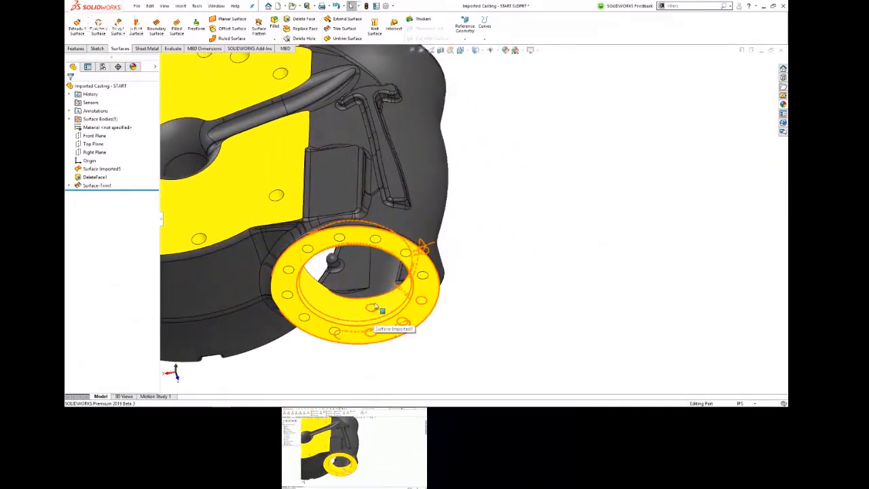
pyautogui.moveTo(375, 306); pyautogui.dragTo(324, 210, button='middle')
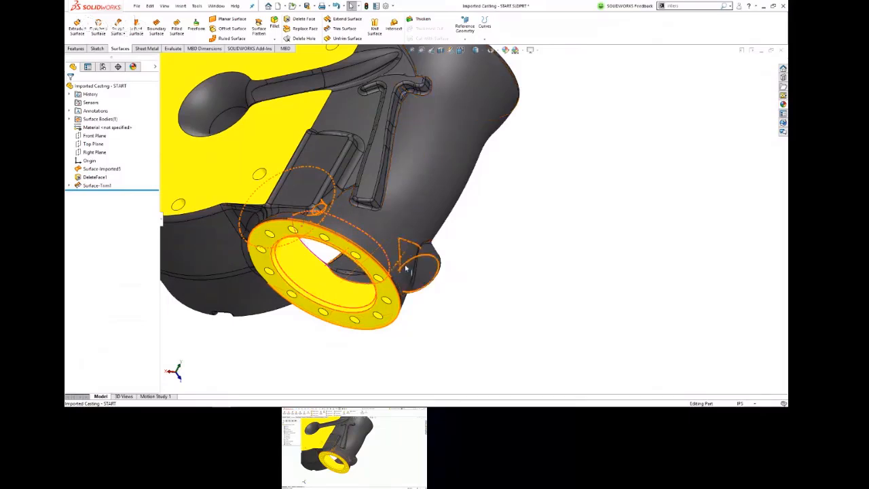
pyautogui.moveTo(405, 266); pyautogui.dragTo(285, 259, button='middle')
pyautogui.scroll(4, 282, 263)
pyautogui.scroll(-7, 281, 265)
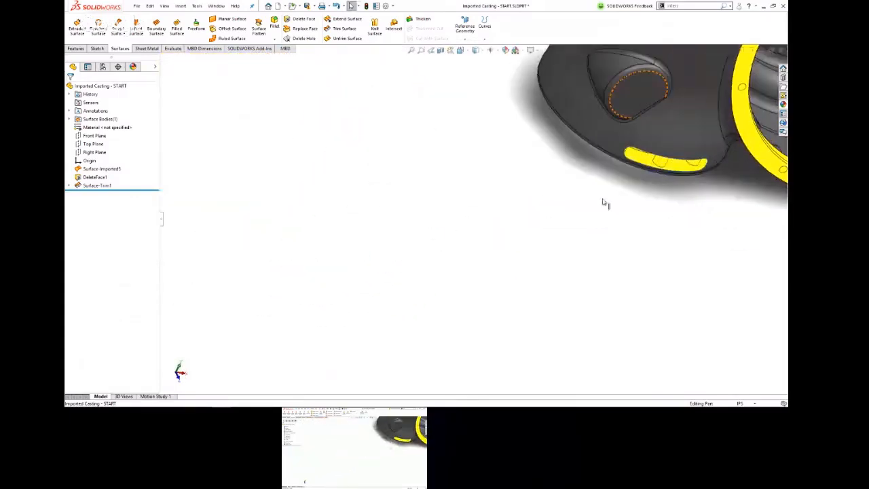
pyautogui.scroll(-2, 699, 170)
pyautogui.scroll(-3, 692, 174)
pyautogui.moveTo(569, 200); pyautogui.dragTo(514, 235, button='middle')
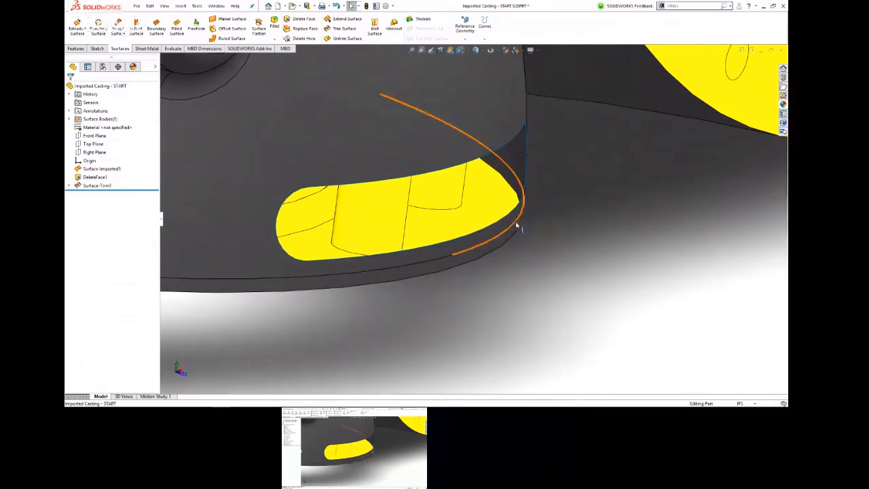
# Step: Patch the slot-shaped opening by deleting its boundary edge with the Delete Hole(s) option
pyautogui.click(518, 137)
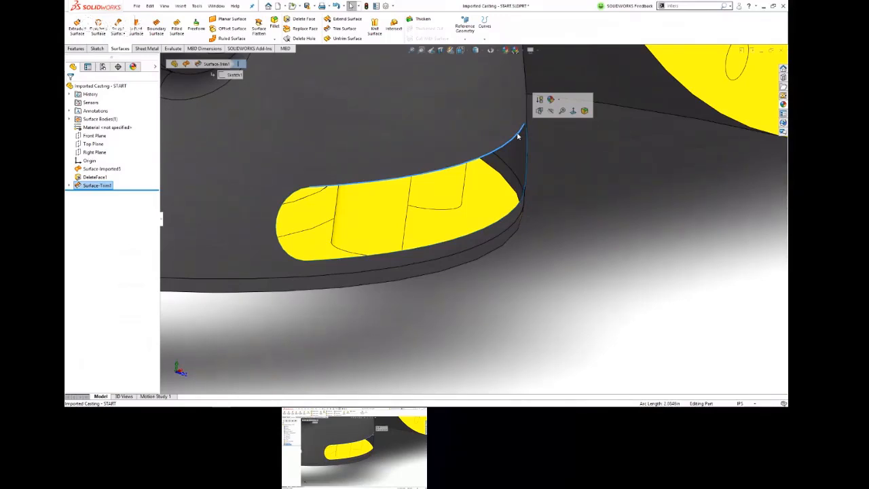
pyautogui.press('Delete')
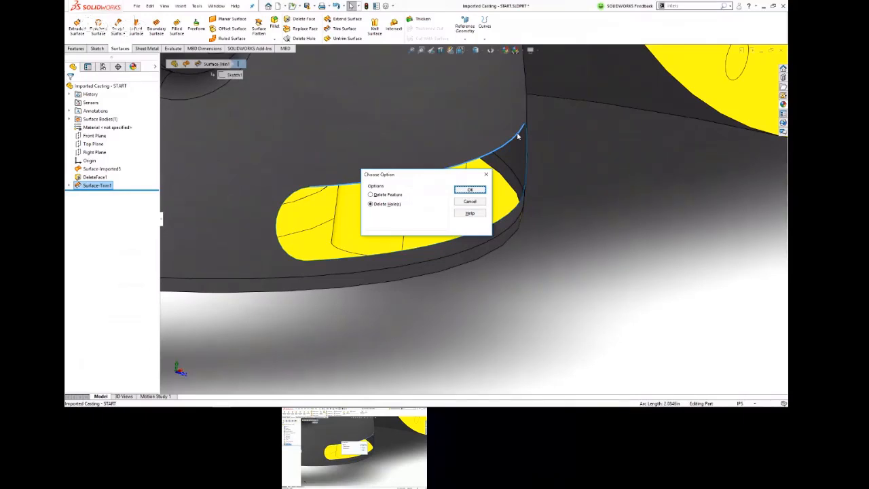
pyautogui.click(474, 190)
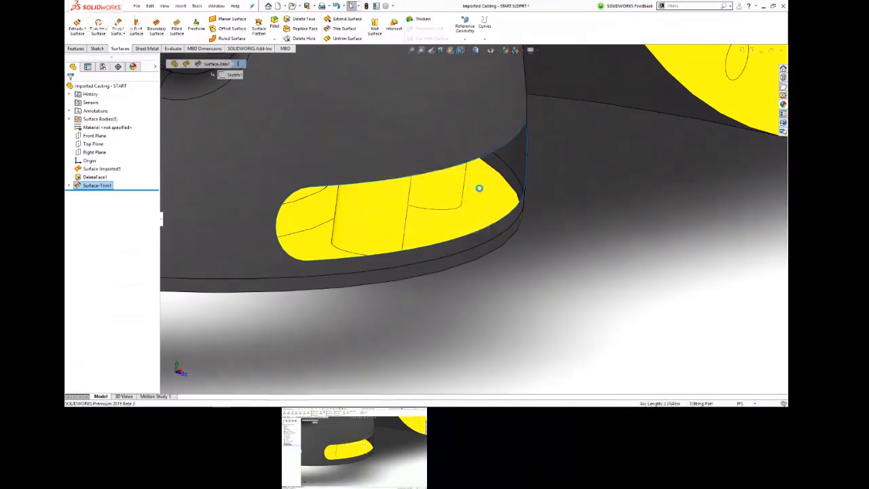
# Step: Inspect the patched area of the lower neck and the surrounding casting from several angles
pyautogui.moveTo(666, 320); pyautogui.dragTo(465, 247, button='middle')
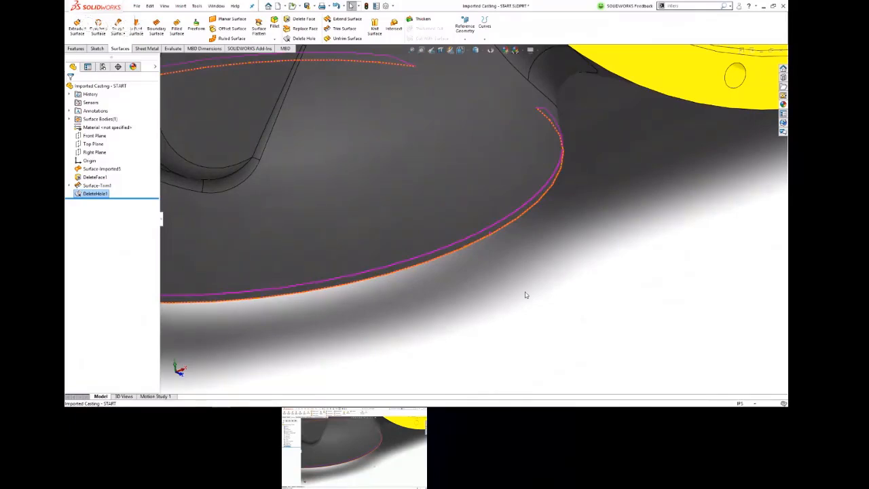
pyautogui.scroll(2, 544, 227)
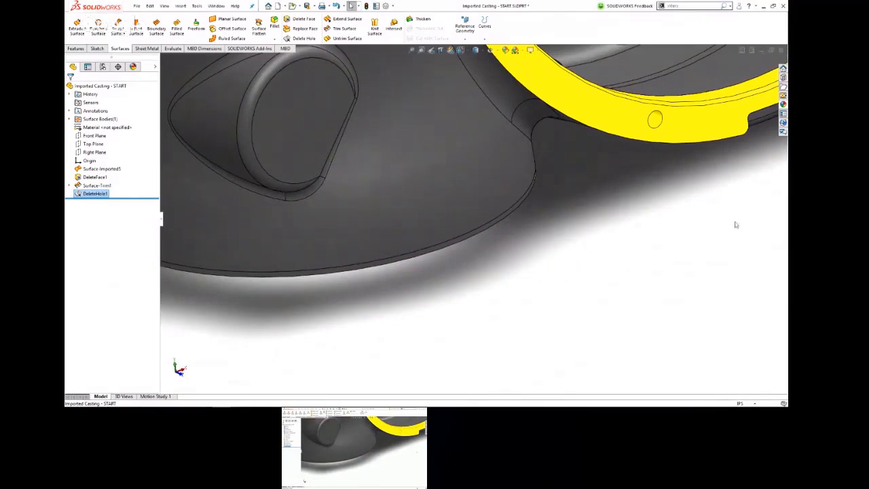
pyautogui.moveTo(677, 215); pyautogui.dragTo(446, 222, button='middle')
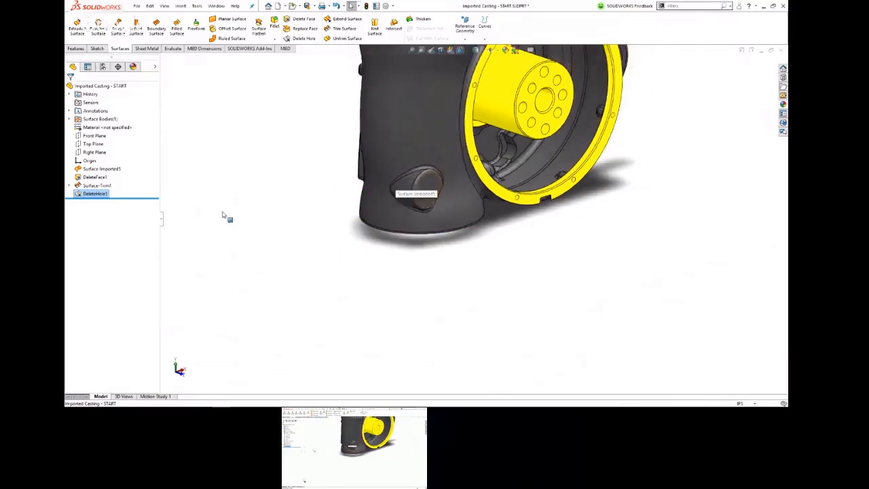
pyautogui.moveTo(330, 202); pyautogui.dragTo(292, 209, button='middle')
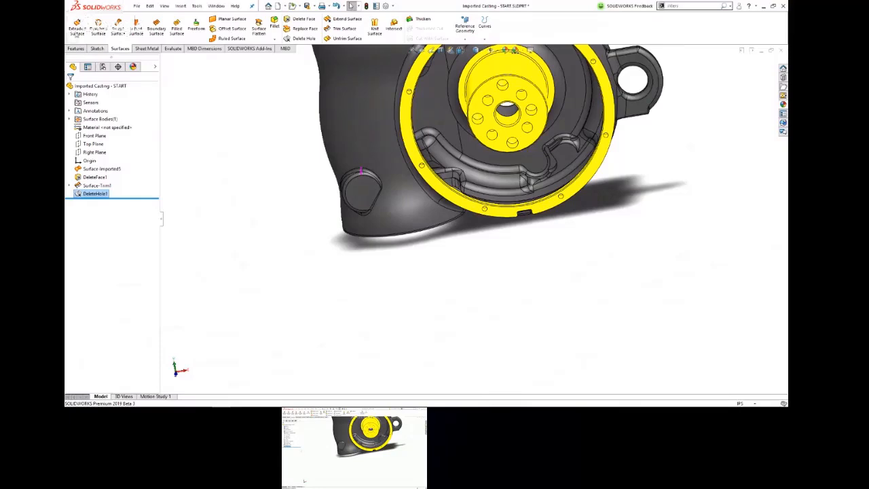
pyautogui.scroll(3, 316, 191)
pyautogui.scroll(-2, 462, 225)
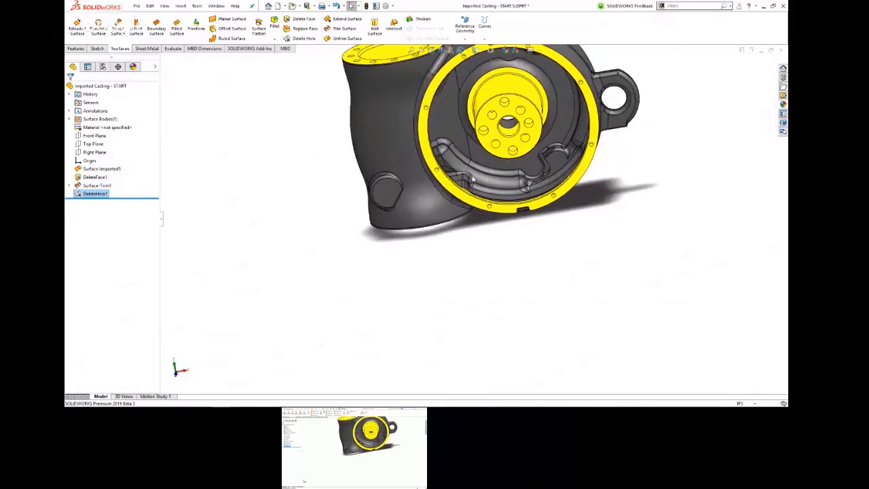
pyautogui.moveTo(470, 221); pyautogui.dragTo(435, 163, button='middle')
pyautogui.scroll(-5, 404, 167)
pyautogui.moveTo(486, 177); pyautogui.dragTo(483, 234, button='middle')
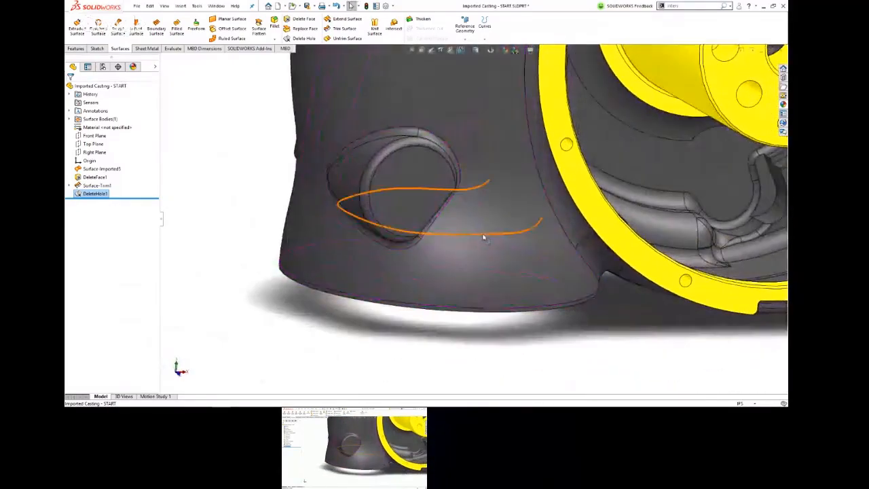
pyautogui.scroll(4, 487, 232)
pyautogui.scroll(4, 355, 152)
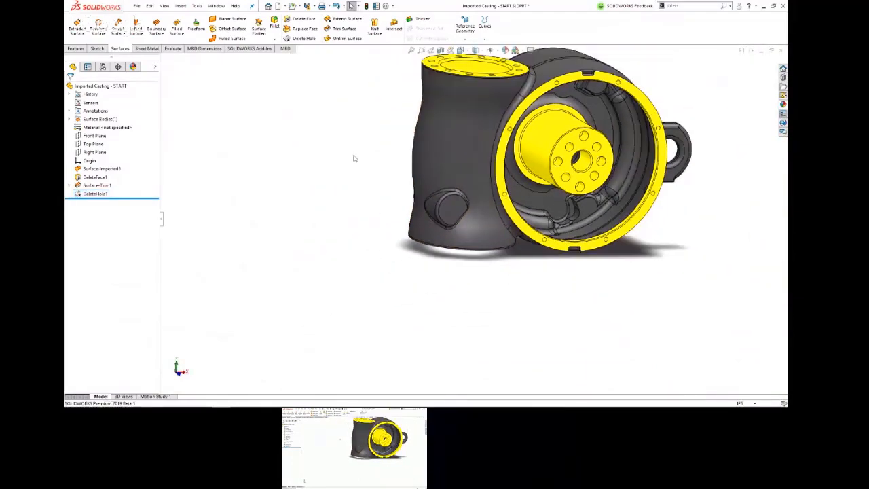
# Step: Thicken the casting's surface body with Create solid from enclosed volume enabled
pyautogui.click(421, 20)
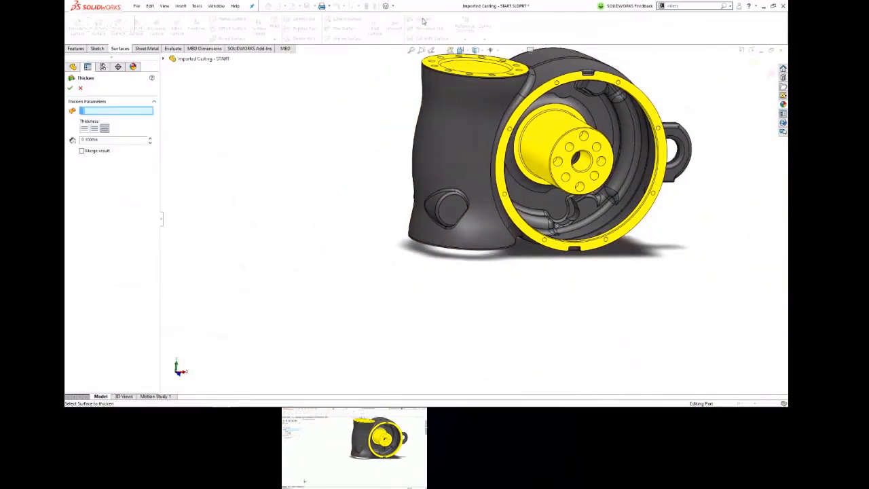
pyautogui.click(438, 165)
pyautogui.click(437, 165)
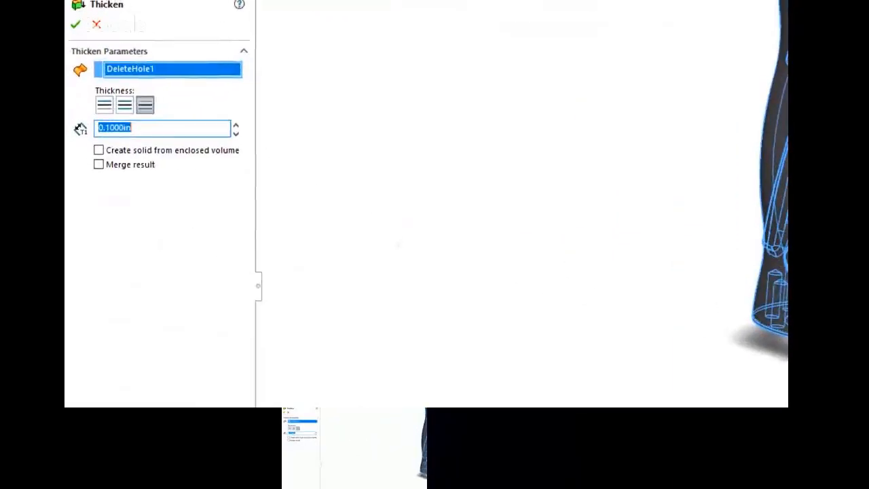
pyautogui.moveTo(126, 142)
pyautogui.mouseDown()
pyautogui.moveTo(69, 164)
pyautogui.moveTo(143, 154)
pyautogui.moveTo(119, 143)
pyautogui.mouseUp()
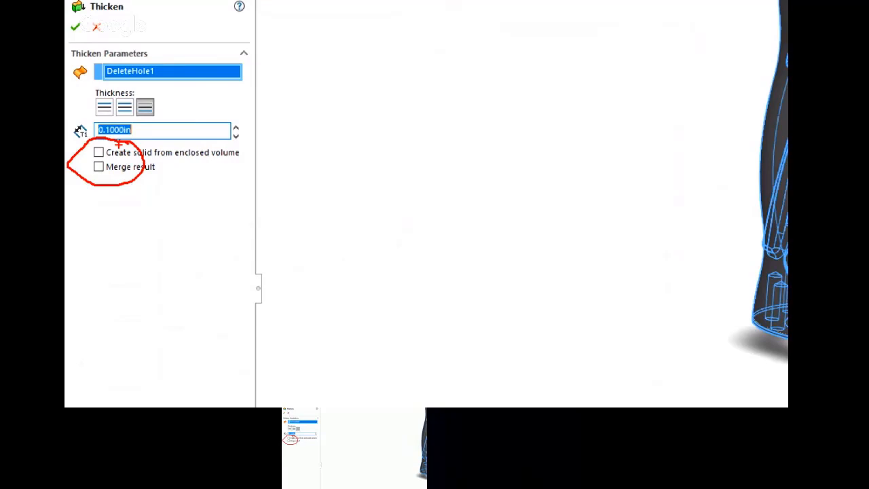
pyautogui.click(98, 153)
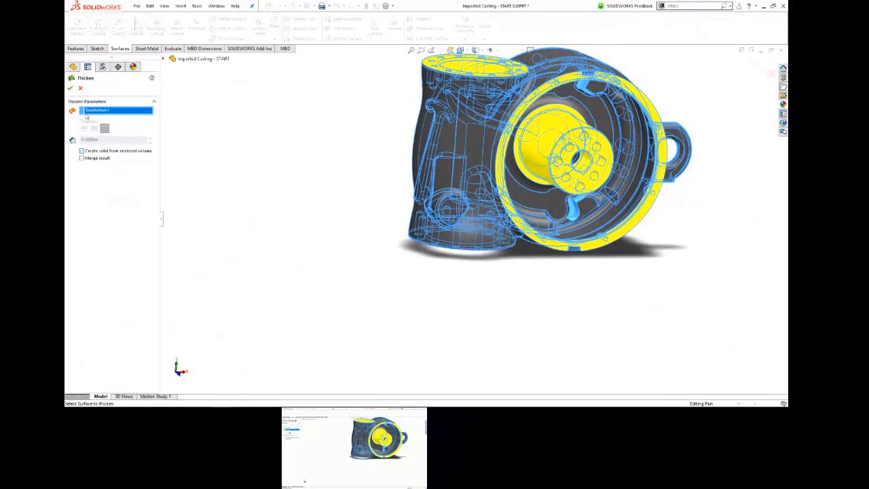
pyautogui.click(72, 87)
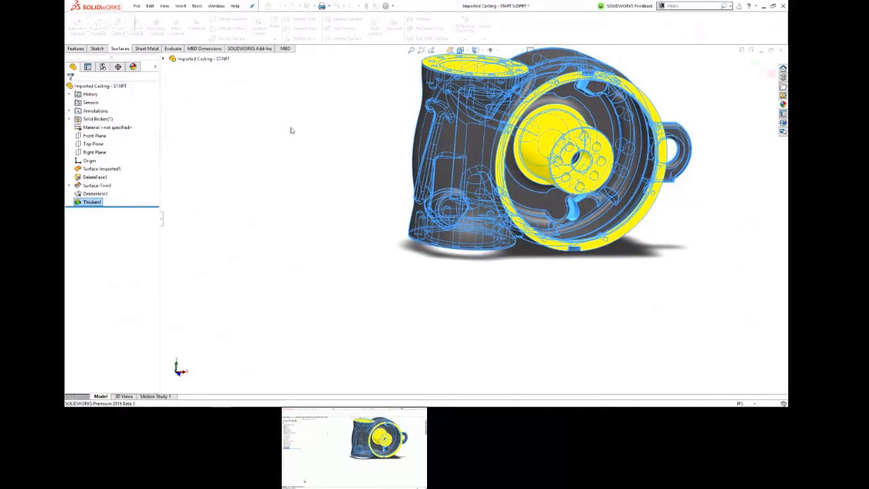
# Step: Inspect the solid body listed under Solid Bodies and view the back of the casting
pyautogui.click(69, 111)
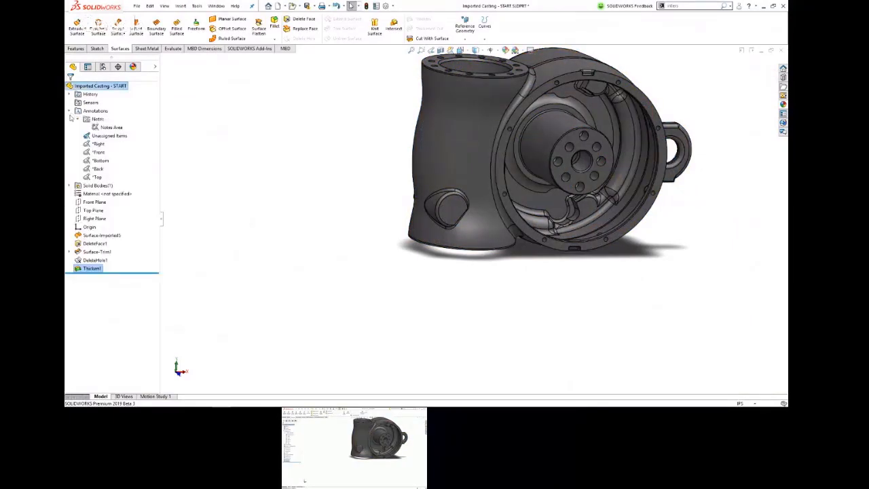
pyautogui.click(69, 111)
pyautogui.click(68, 119)
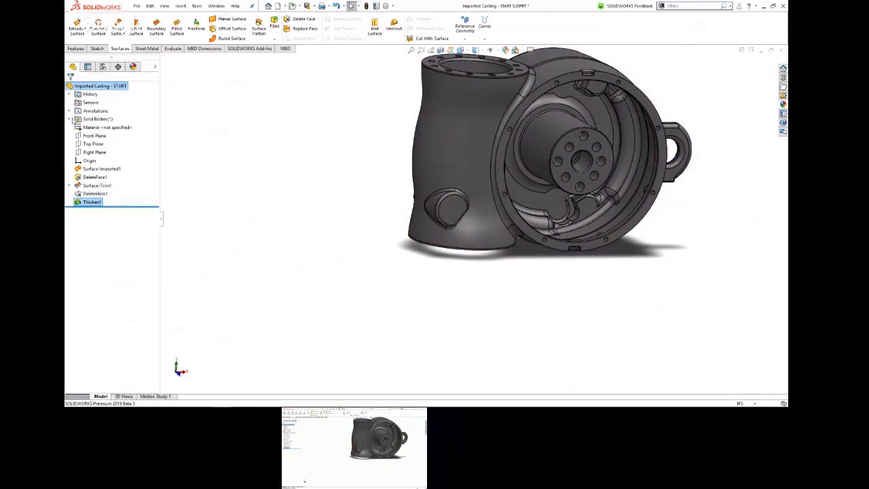
pyautogui.click(98, 127)
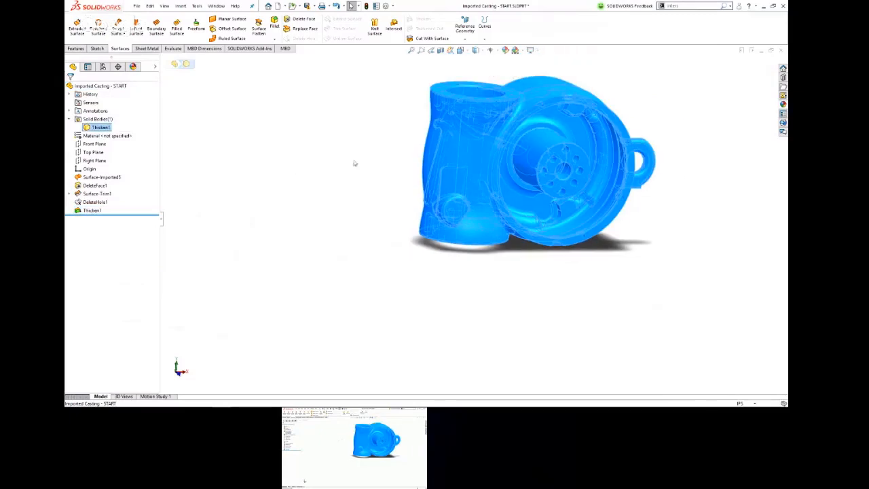
pyautogui.moveTo(366, 158); pyautogui.dragTo(499, 159, button='middle')
pyautogui.click(371, 182)
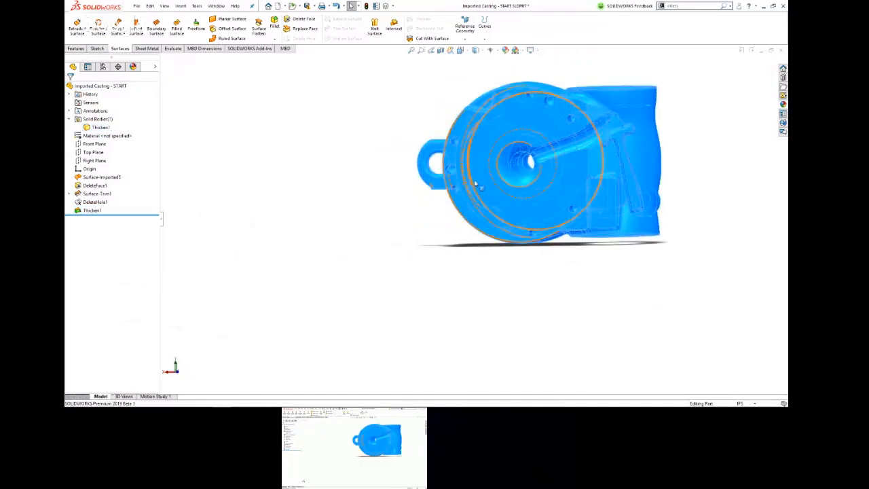
pyautogui.scroll(-4, 503, 181)
pyautogui.scroll(4, 709, 171)
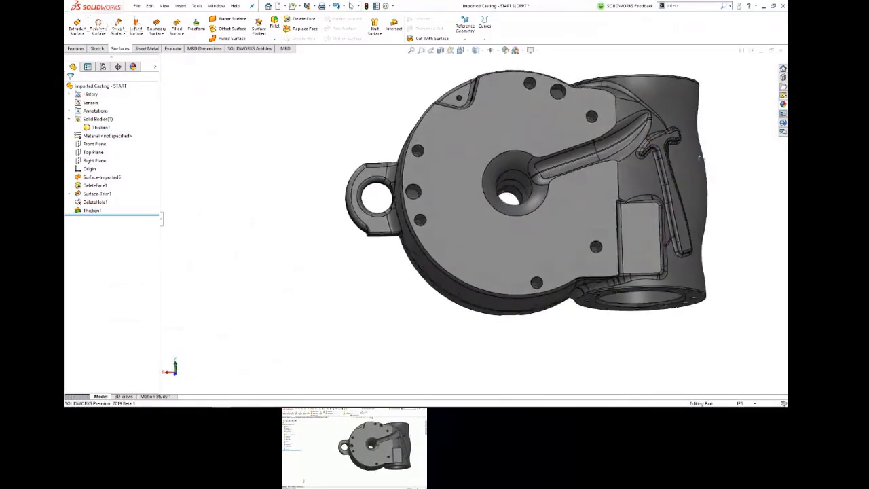
pyautogui.scroll(-6, 668, 195)
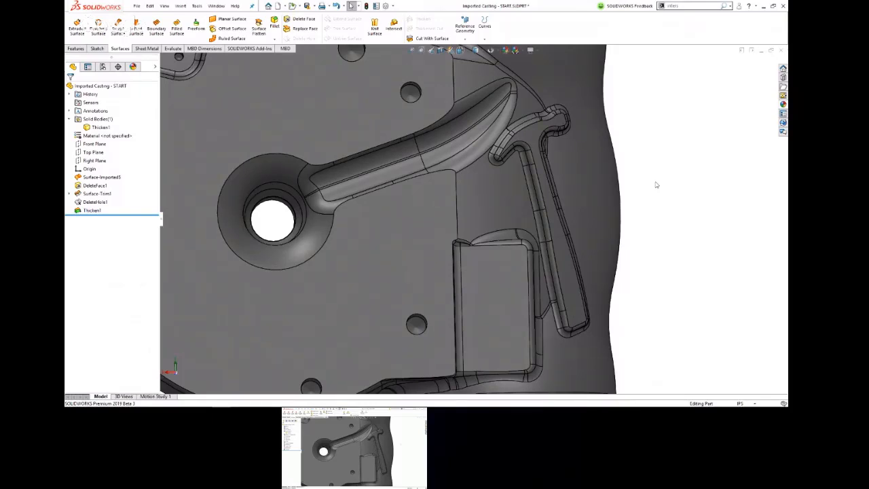
# Step: Edit the Thicken feature, toggle Create solid from enclosed volume off and back on, and accept the feature
pyautogui.click(91, 211)
pyautogui.click(91, 193)
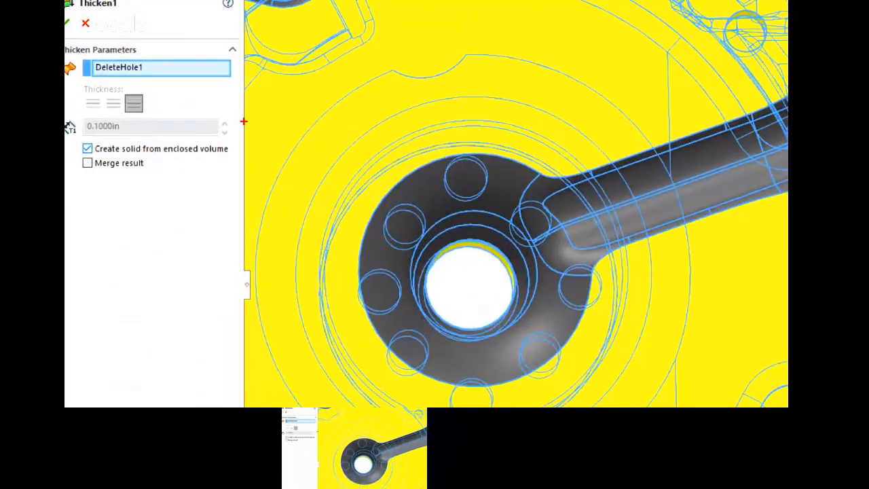
pyautogui.moveTo(229, 139); pyautogui.dragTo(65, 154)
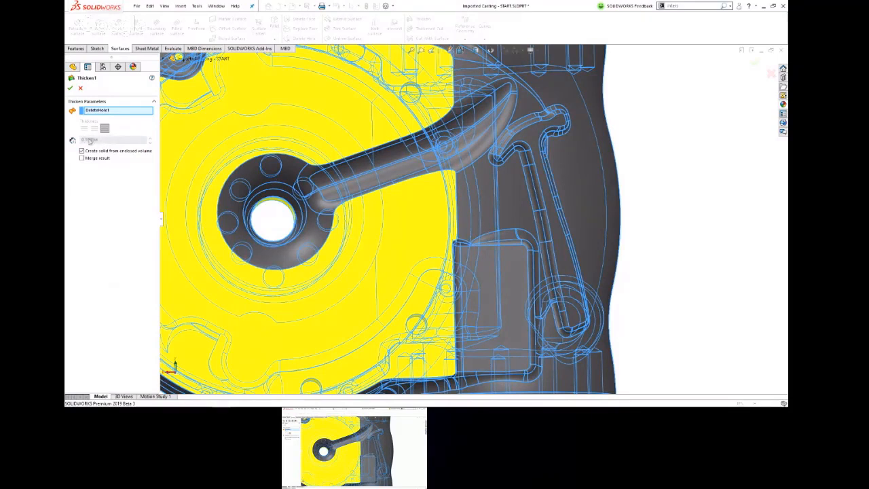
pyautogui.click(81, 151)
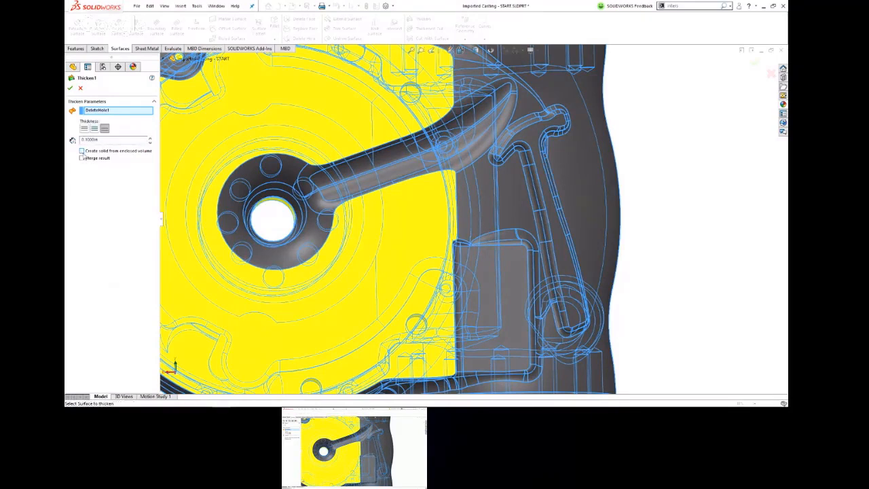
pyautogui.click(81, 152)
pyautogui.moveTo(100, 140); pyautogui.dragTo(82, 140)
pyautogui.click(81, 150)
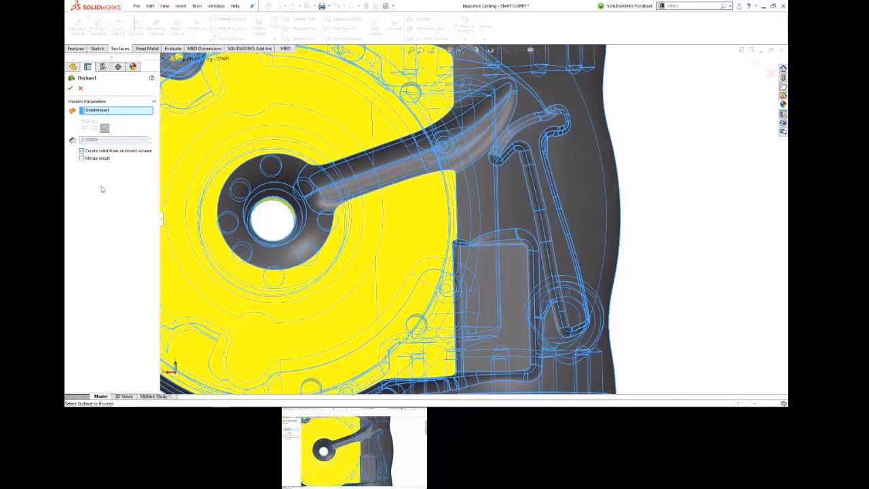
pyautogui.click(71, 87)
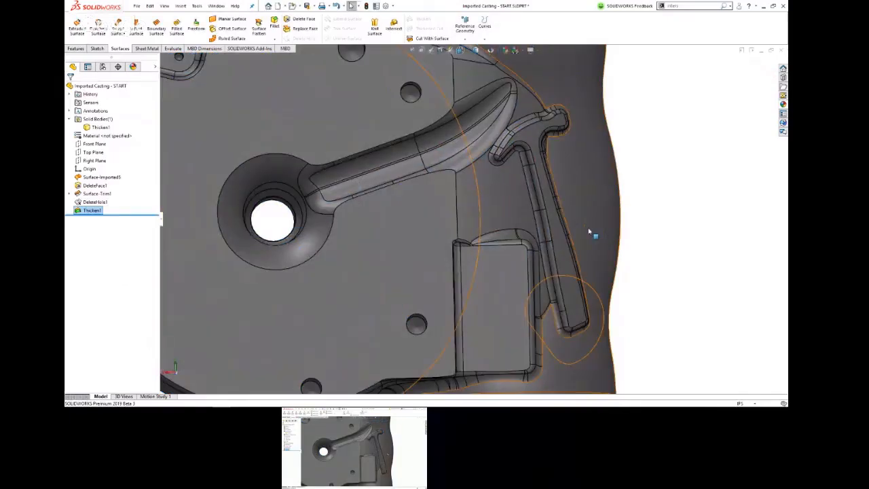
# Step: Examine the raised hammer-shaped feature on the back of the casting's neck
pyautogui.press('f')
pyautogui.scroll(-10, 514, 215)
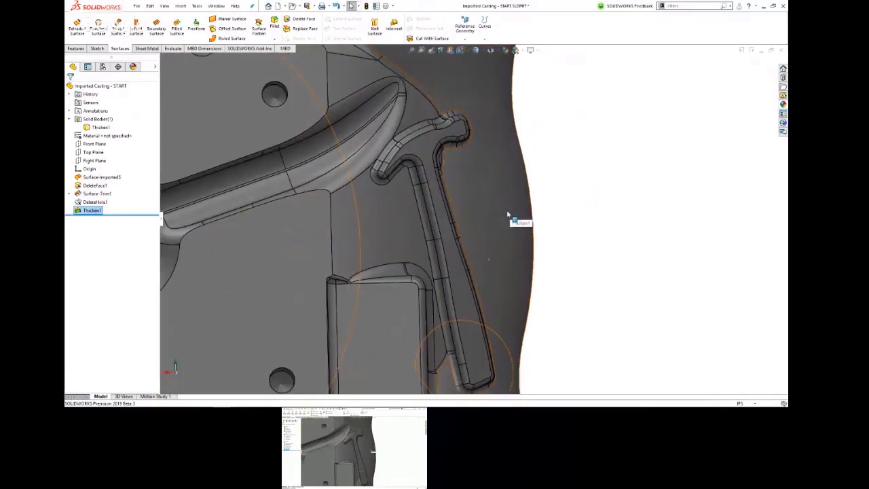
pyautogui.moveTo(507, 214); pyautogui.dragTo(445, 166, button='middle')
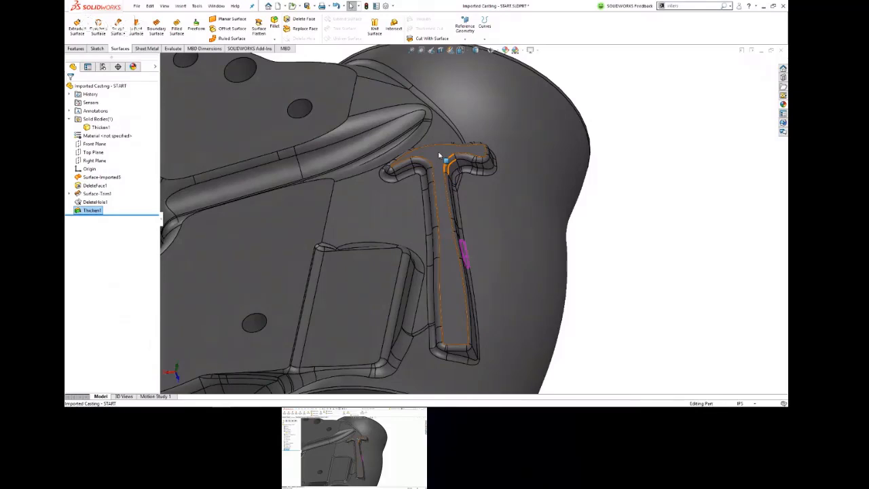
pyautogui.hotkey('alt', 'Tab')
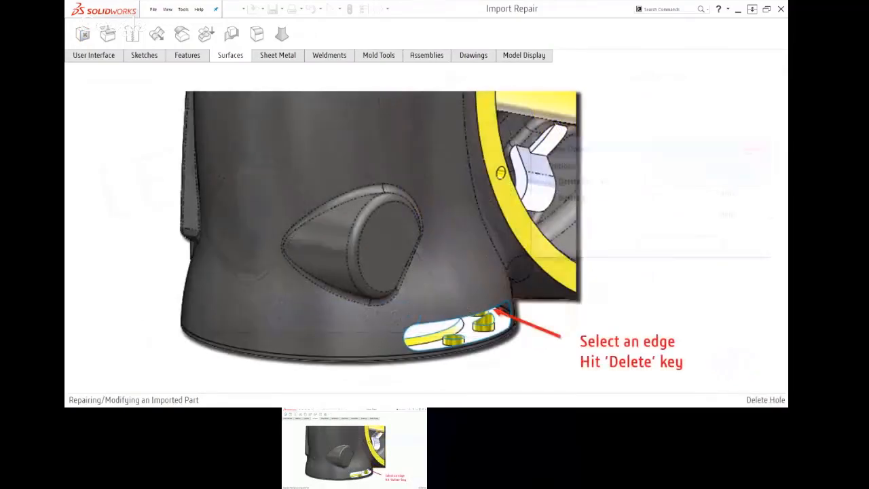
pyautogui.press('Delete')
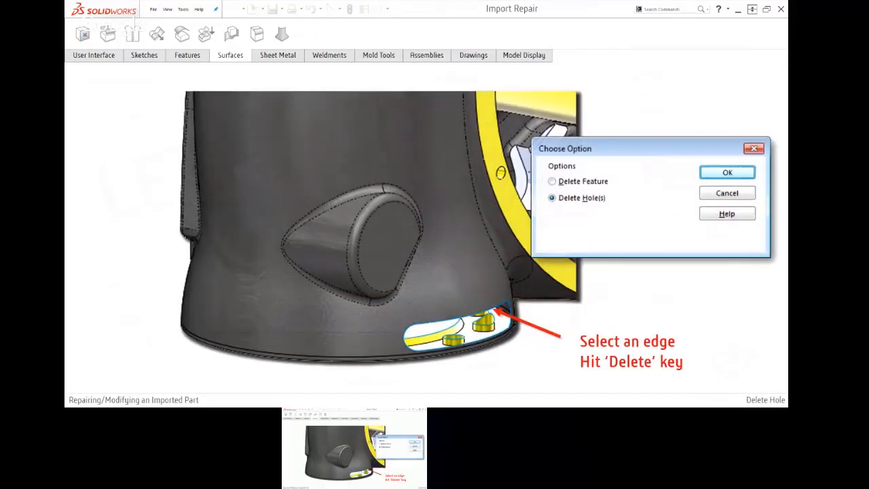